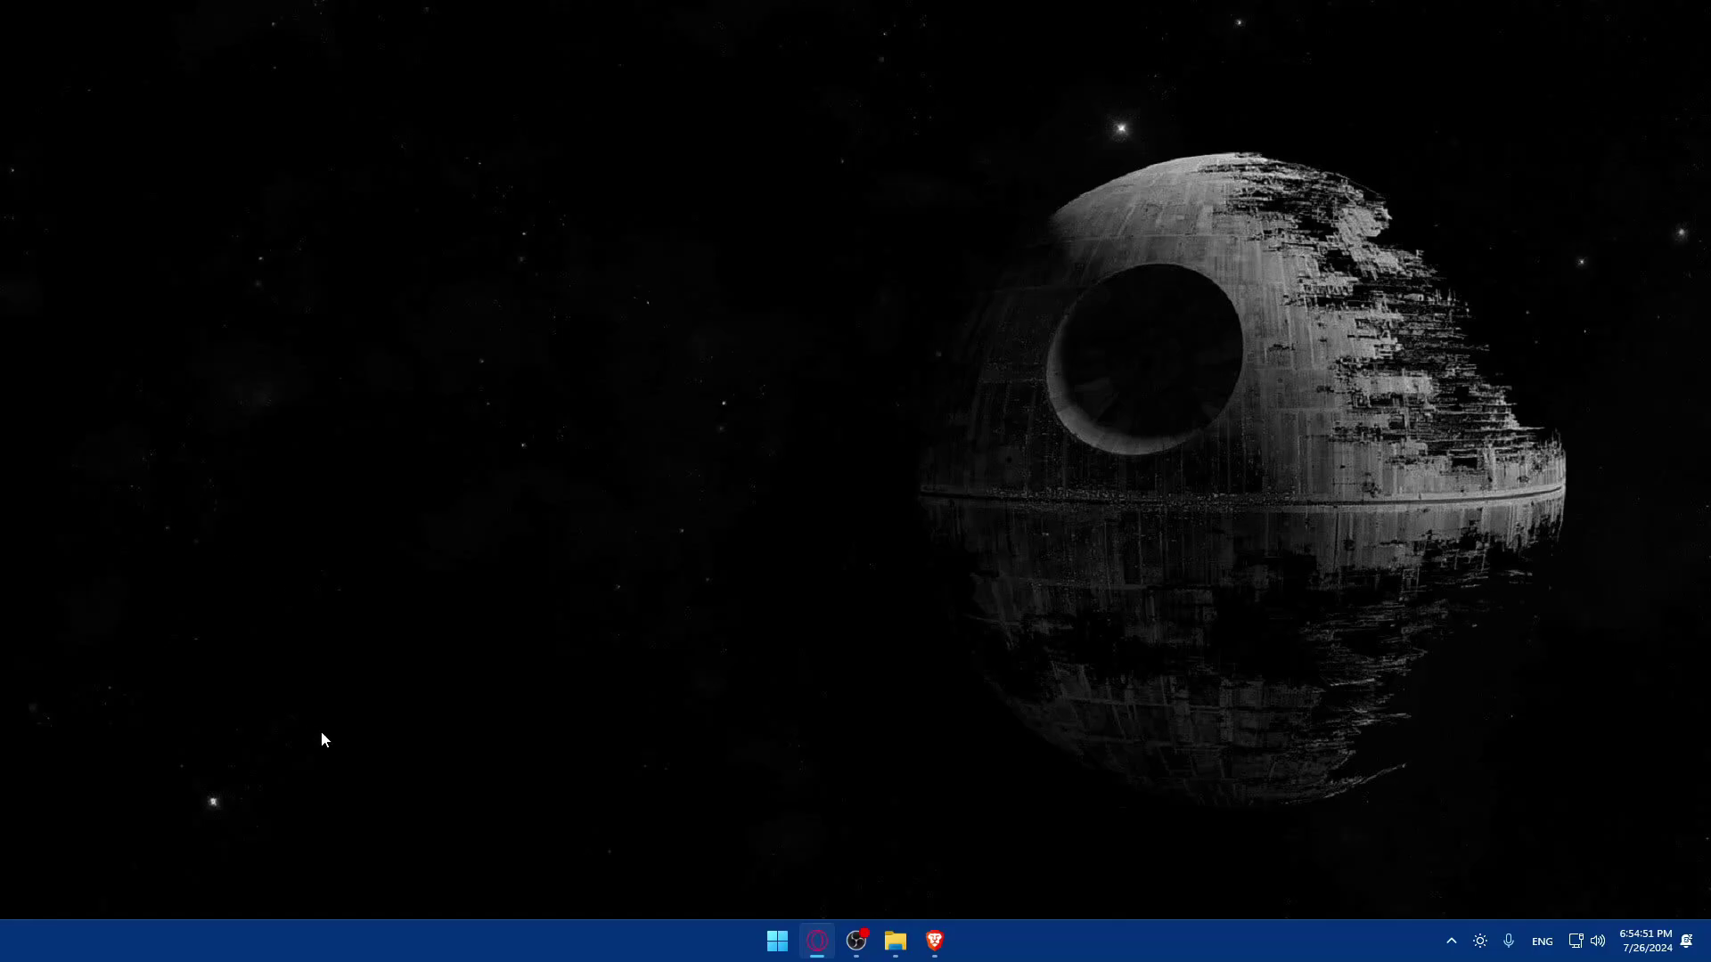
Open the Brave browser and go to canva.com
{"action": "left_click", "coordinate": [934, 940]}
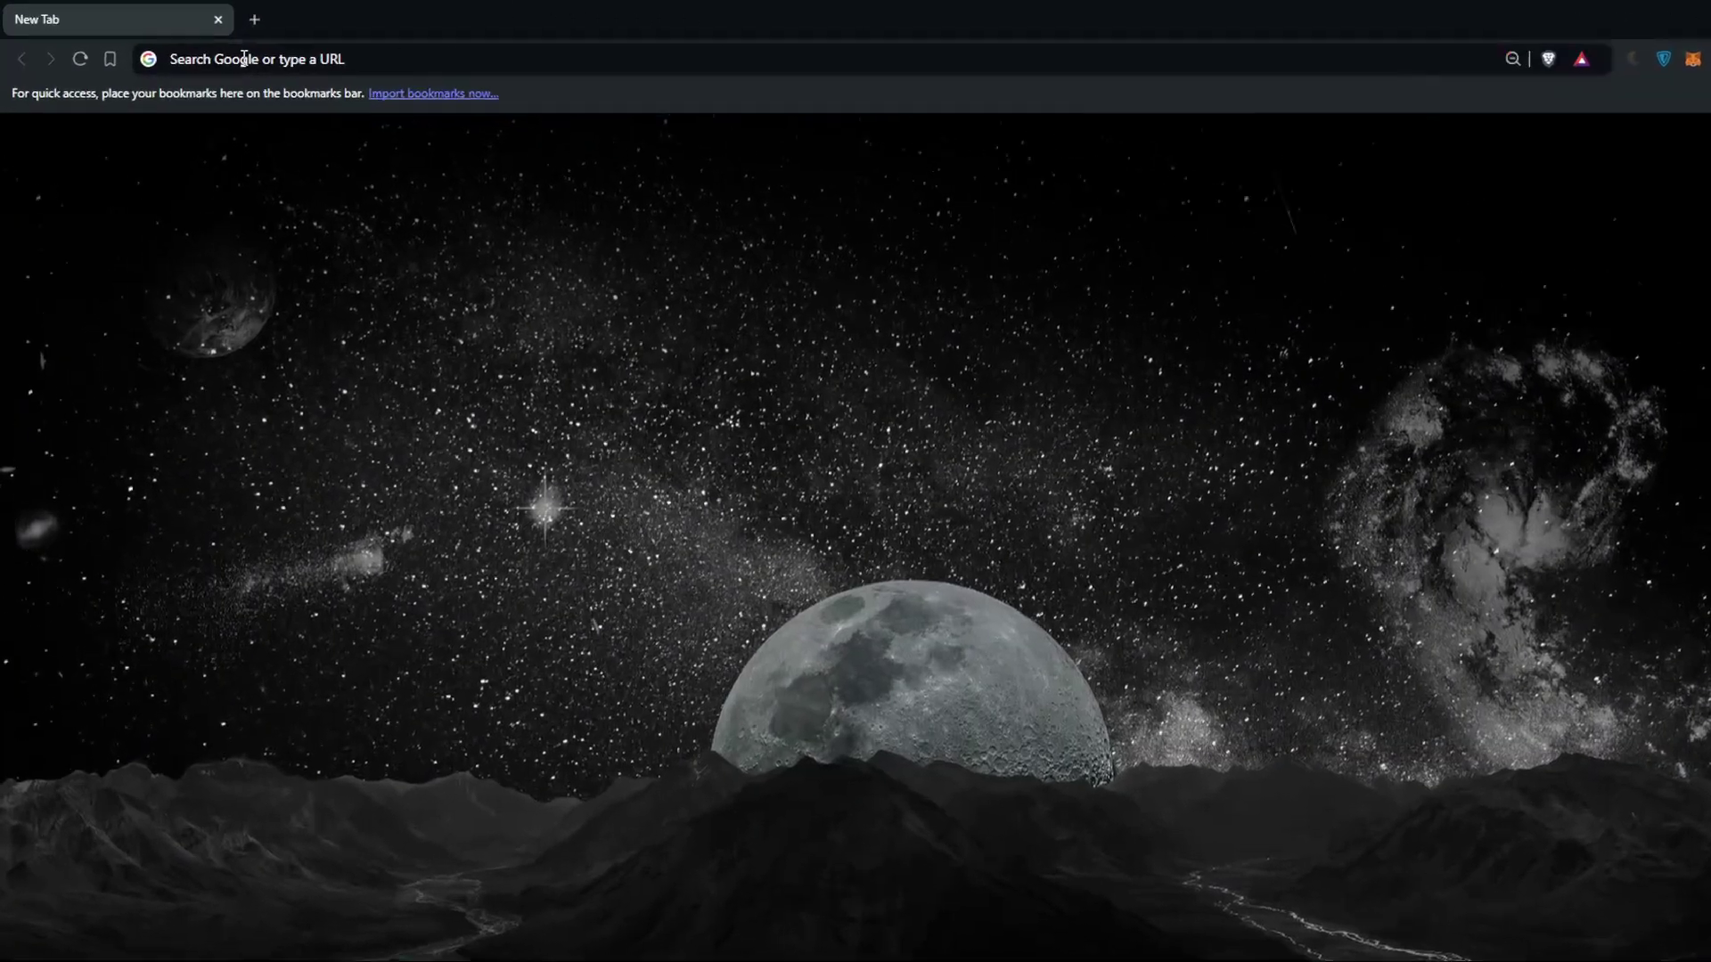
{"action": "left_click", "coordinate": [221, 53]}
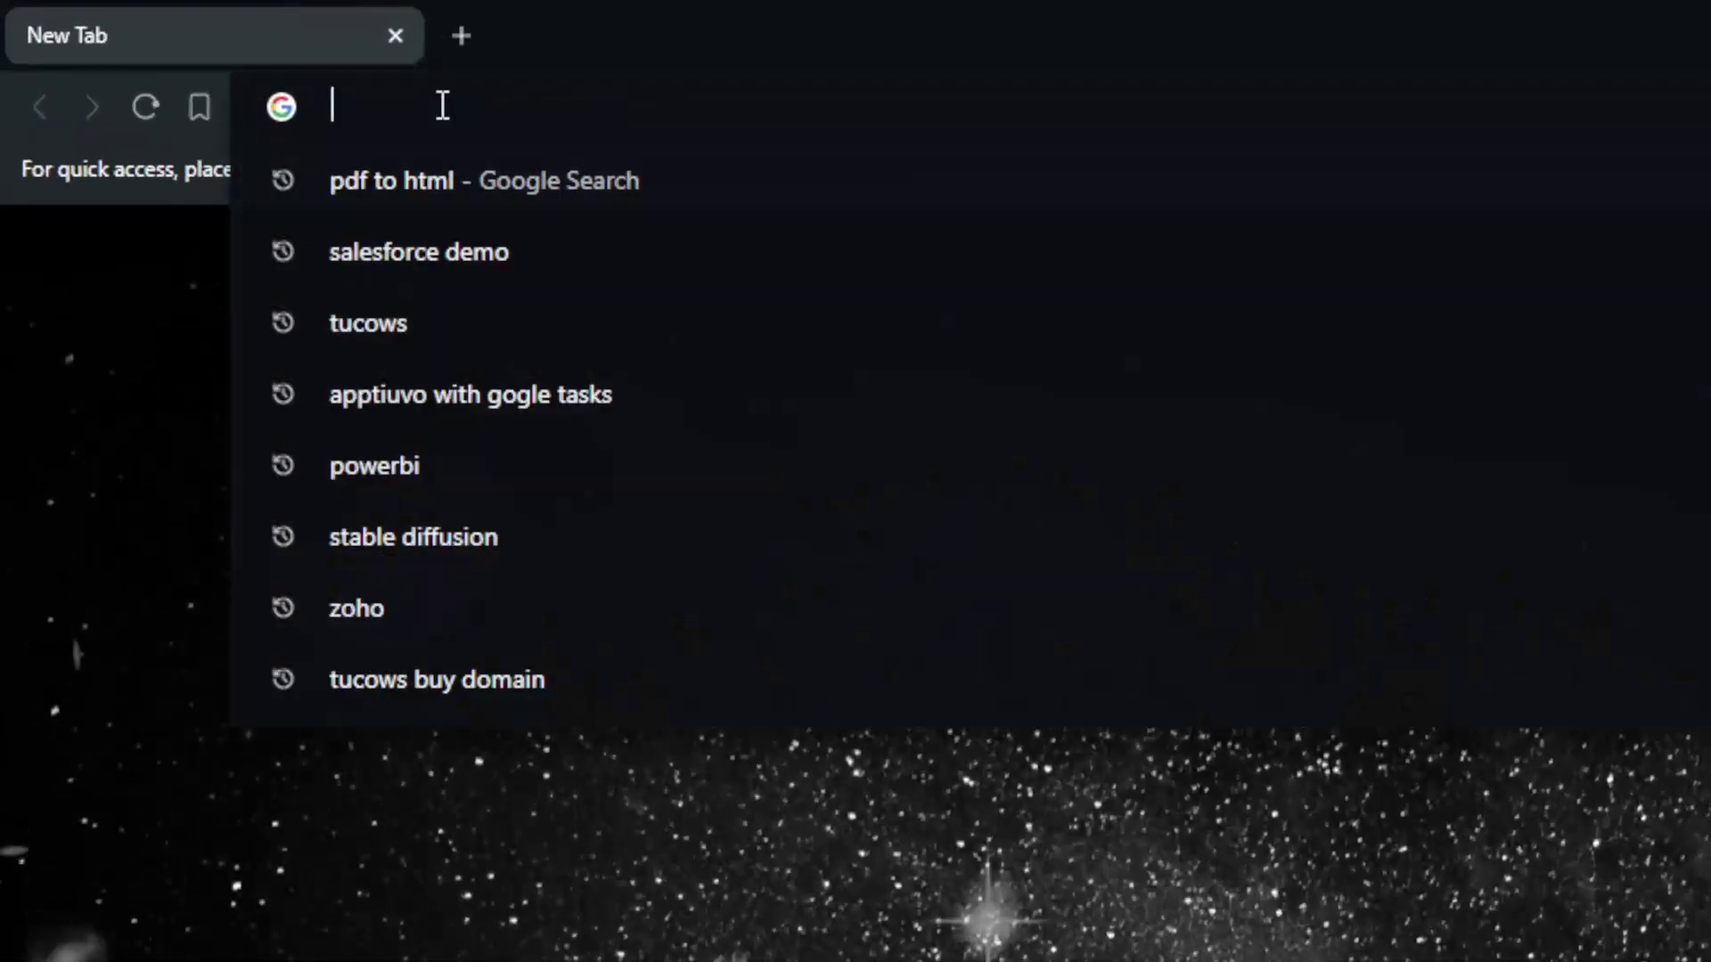
{"action": "type", "text": "canva.com"}
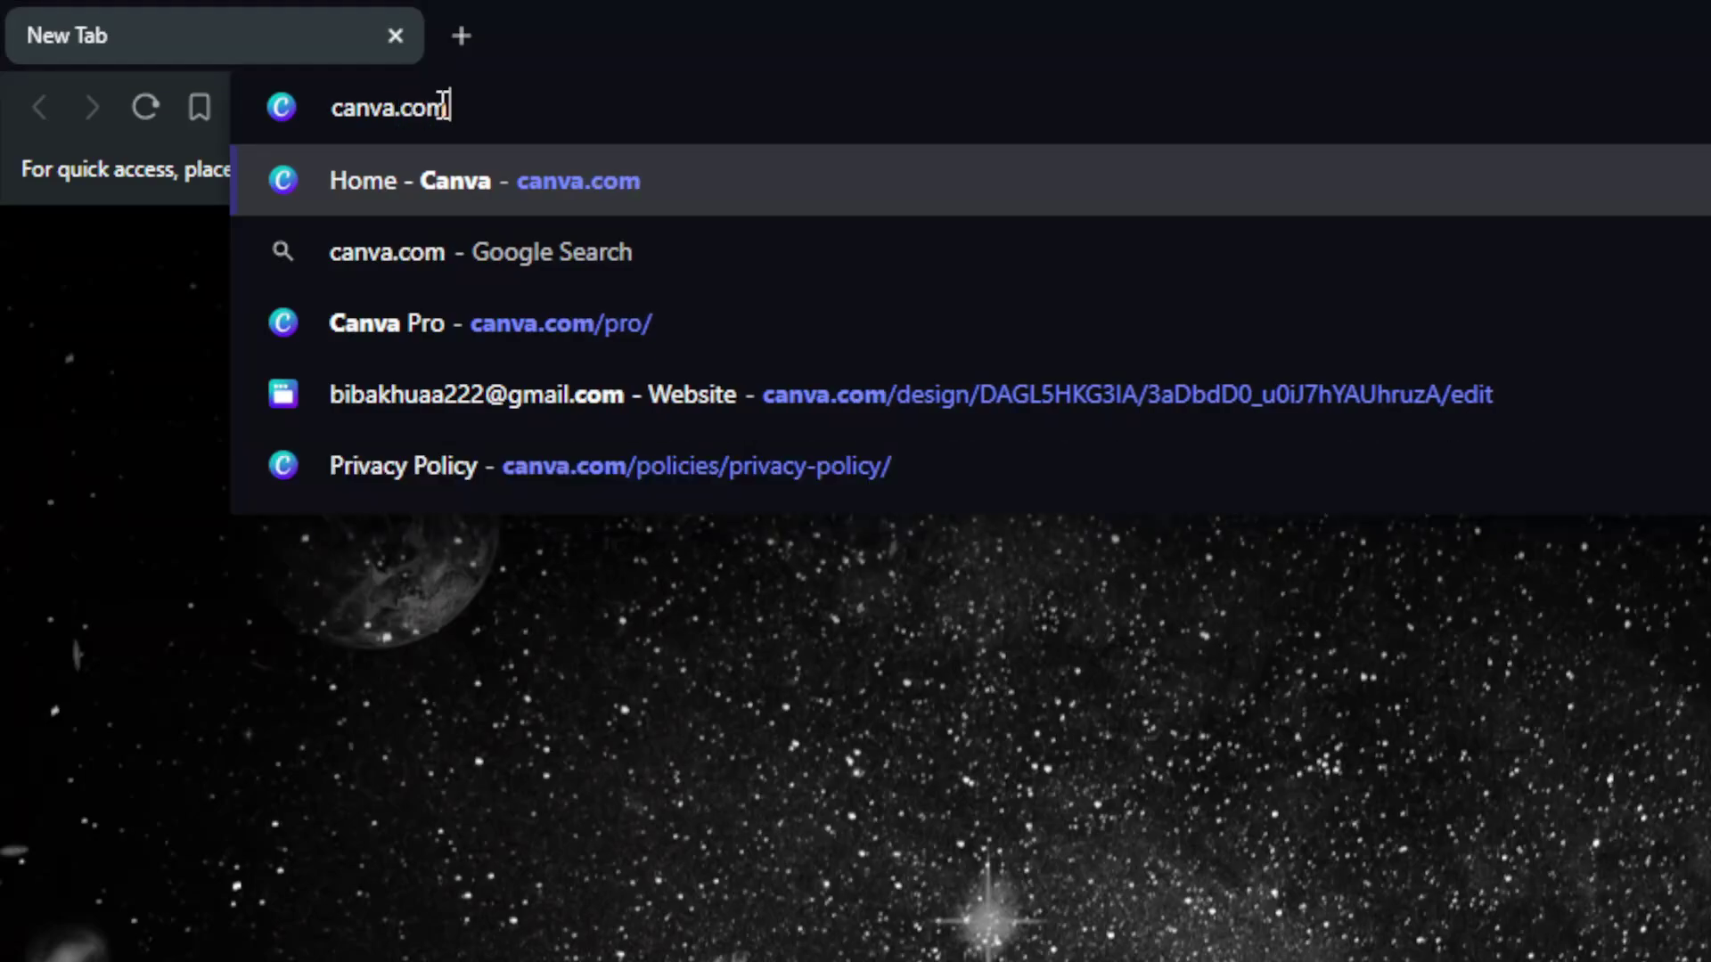
{"action": "key", "text": "Return"}
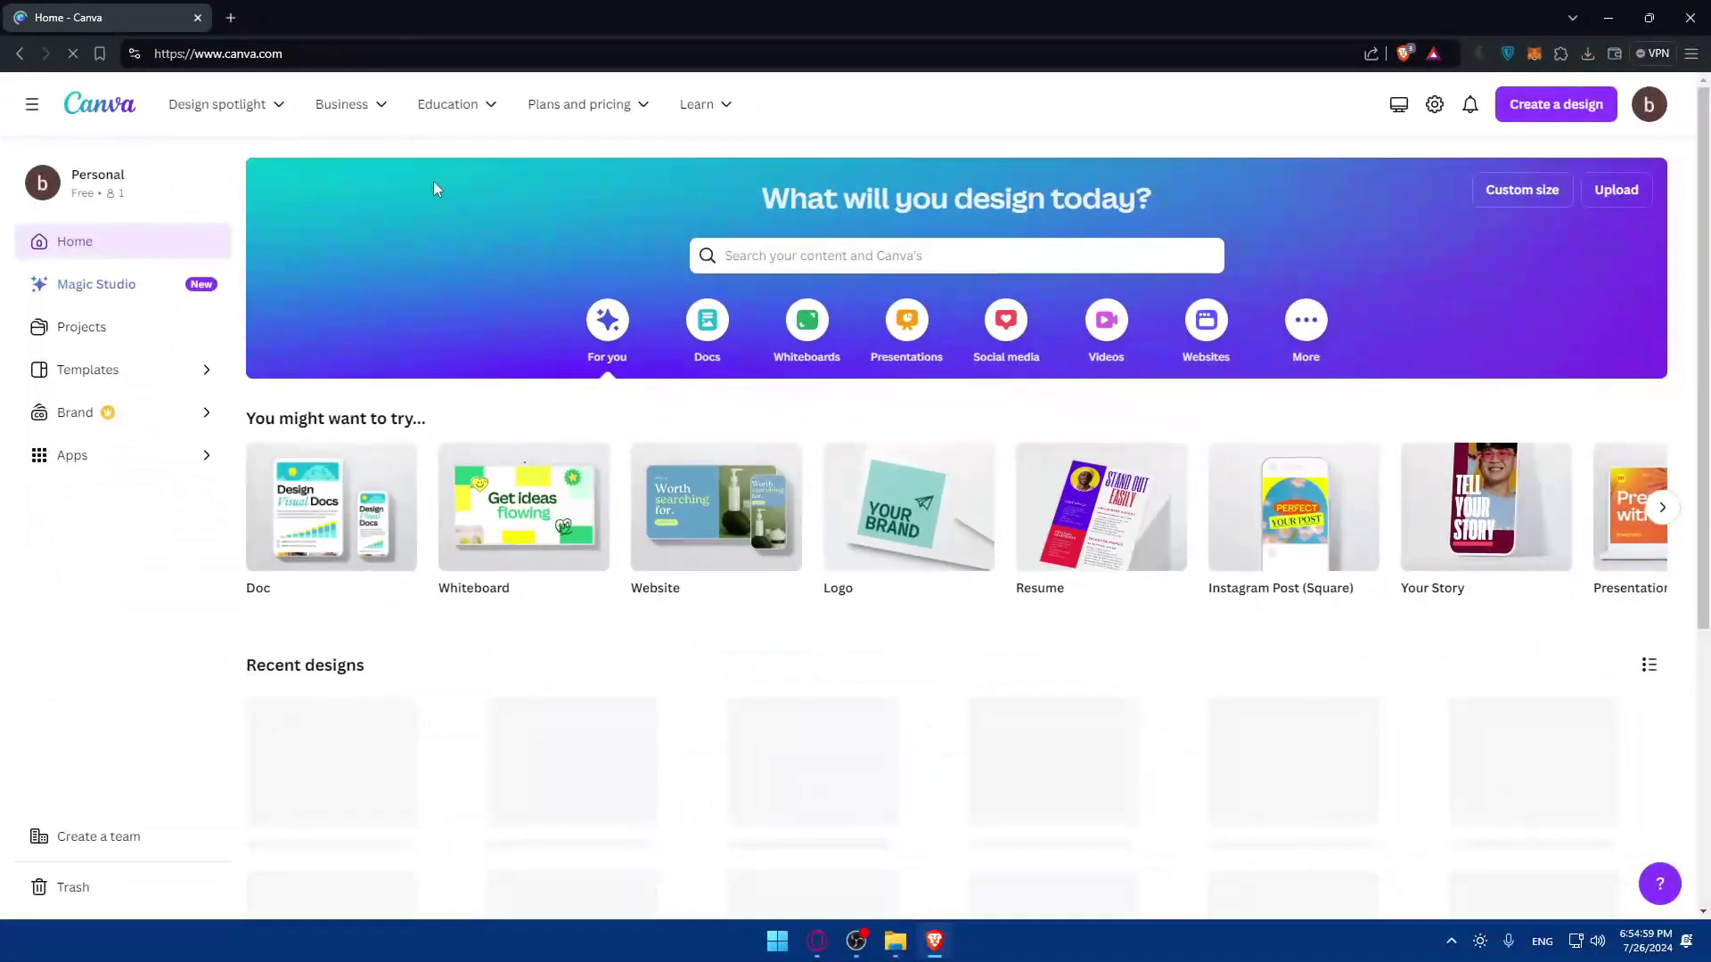
Open canva.com in a private browser window
{"action": "key", "text": "ctrl+shift+n"}
{"action": "type", "text": "canva.com"}
{"action": "key", "text": "Return"}
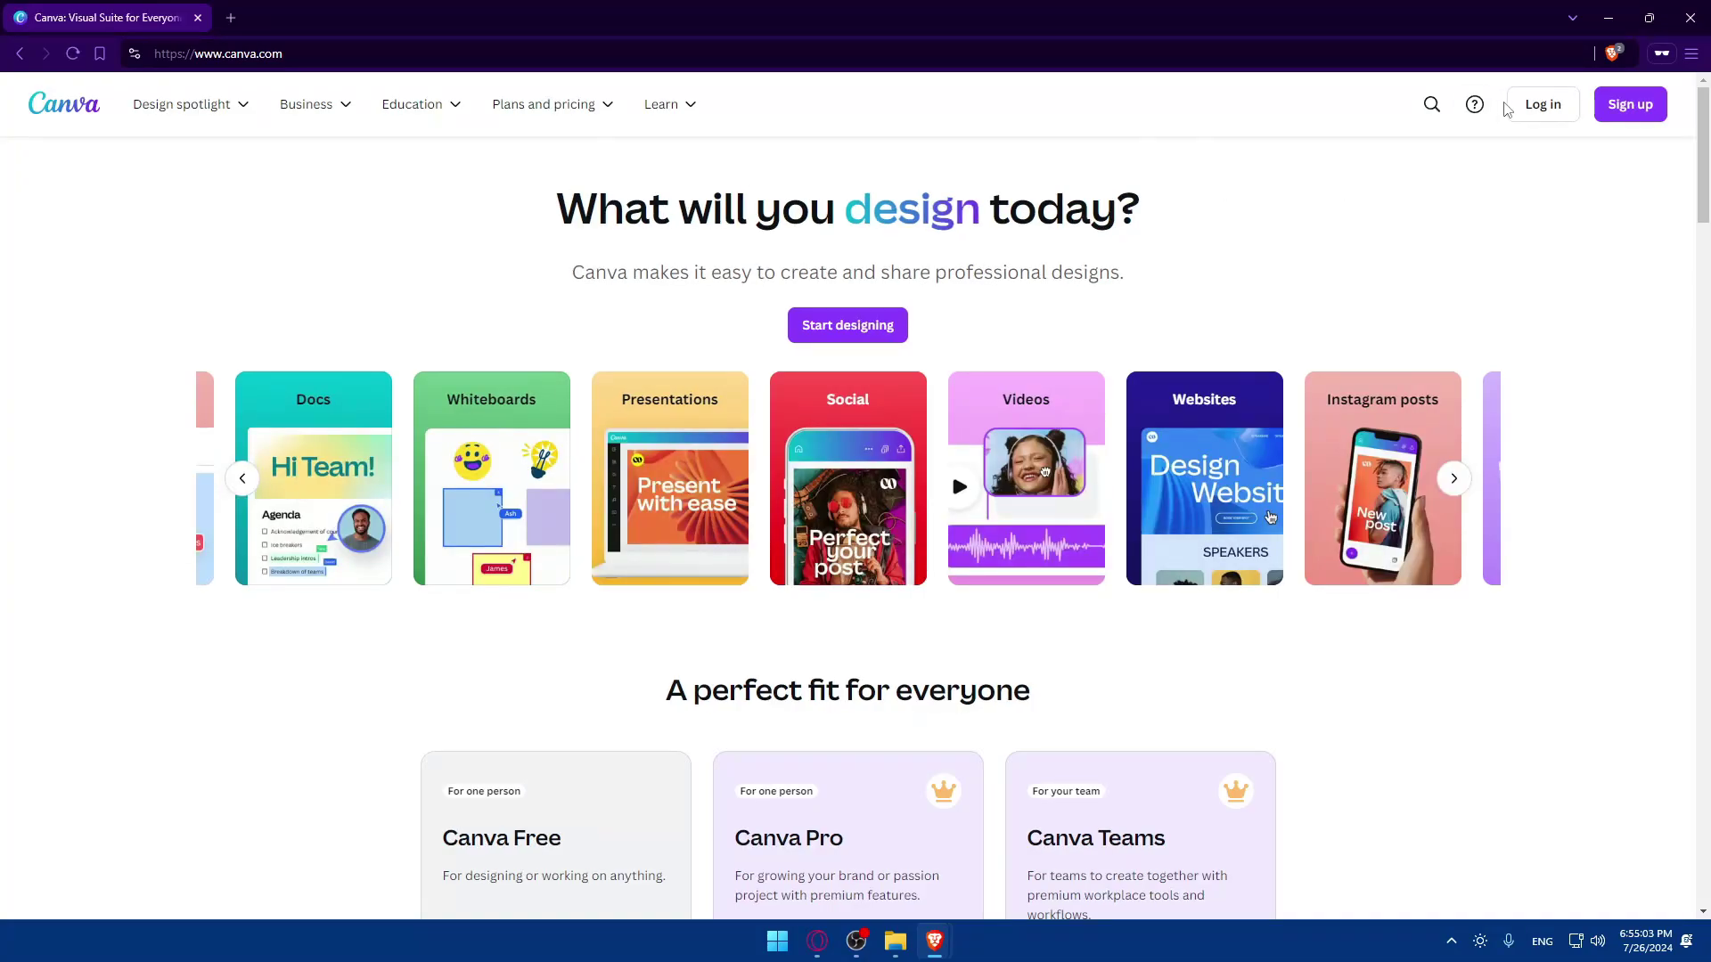
View Canva's full list of log-in methods and close the log-in dialog
{"action": "left_click", "coordinate": [1528, 111]}
{"action": "left_click", "coordinate": [710, 522]}
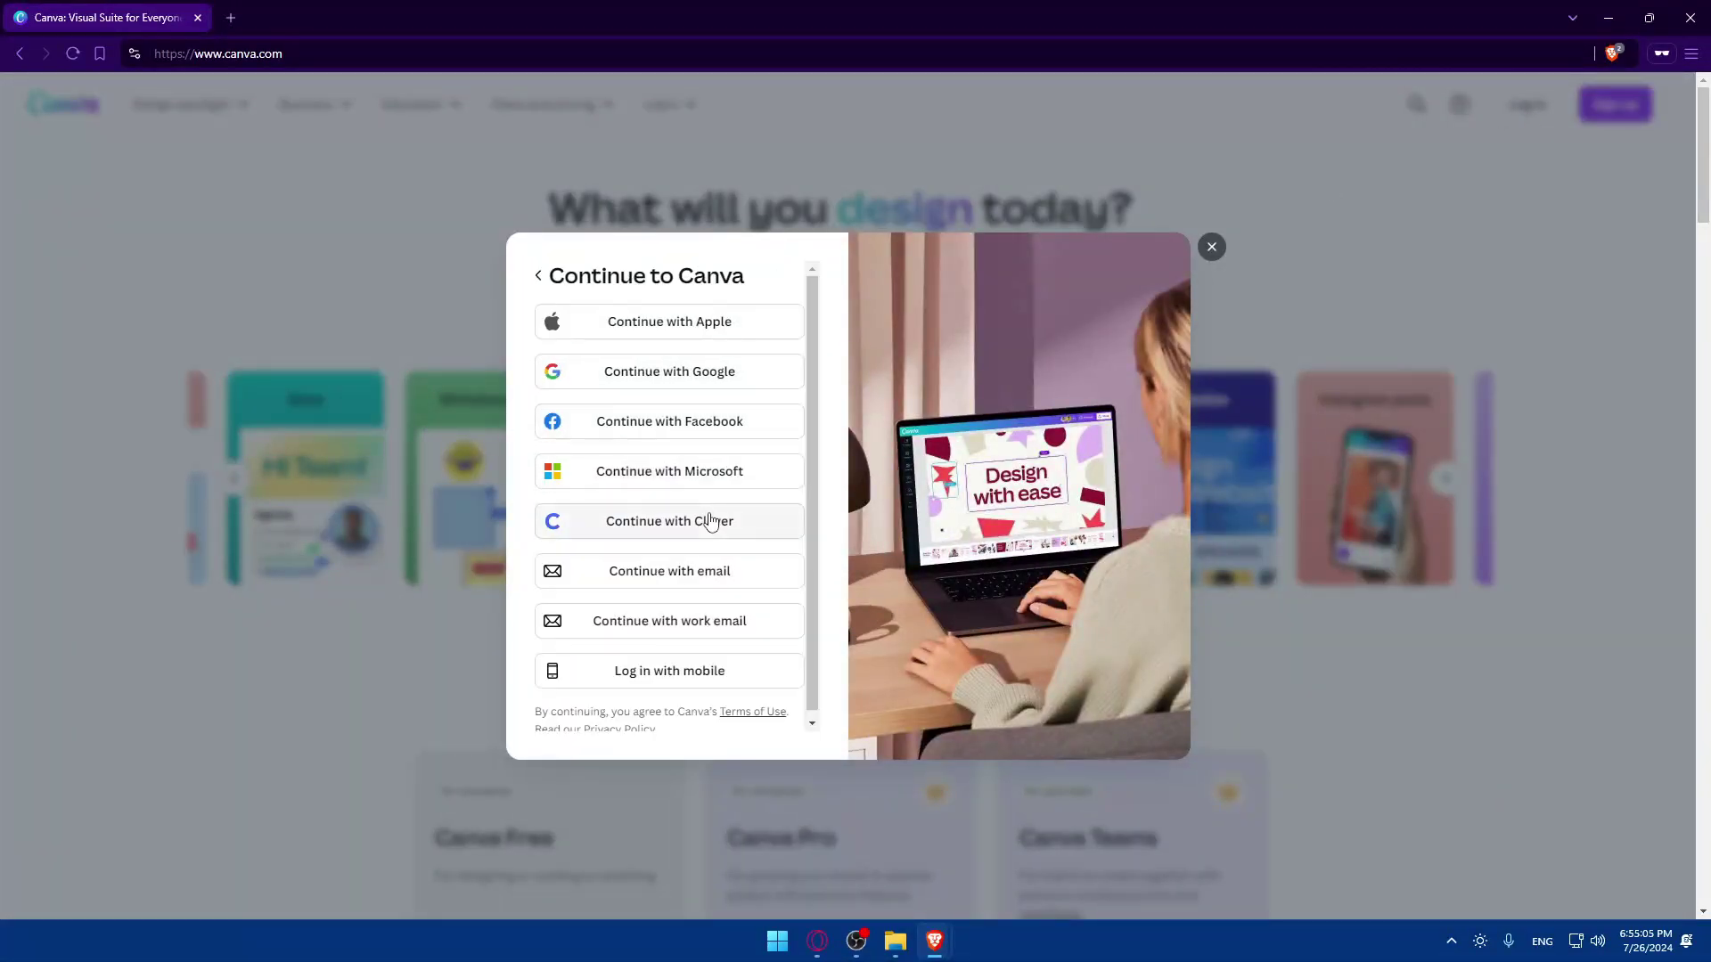
{"action": "left_click", "coordinate": [1211, 247]}
{"action": "left_click", "coordinate": [1528, 105]}
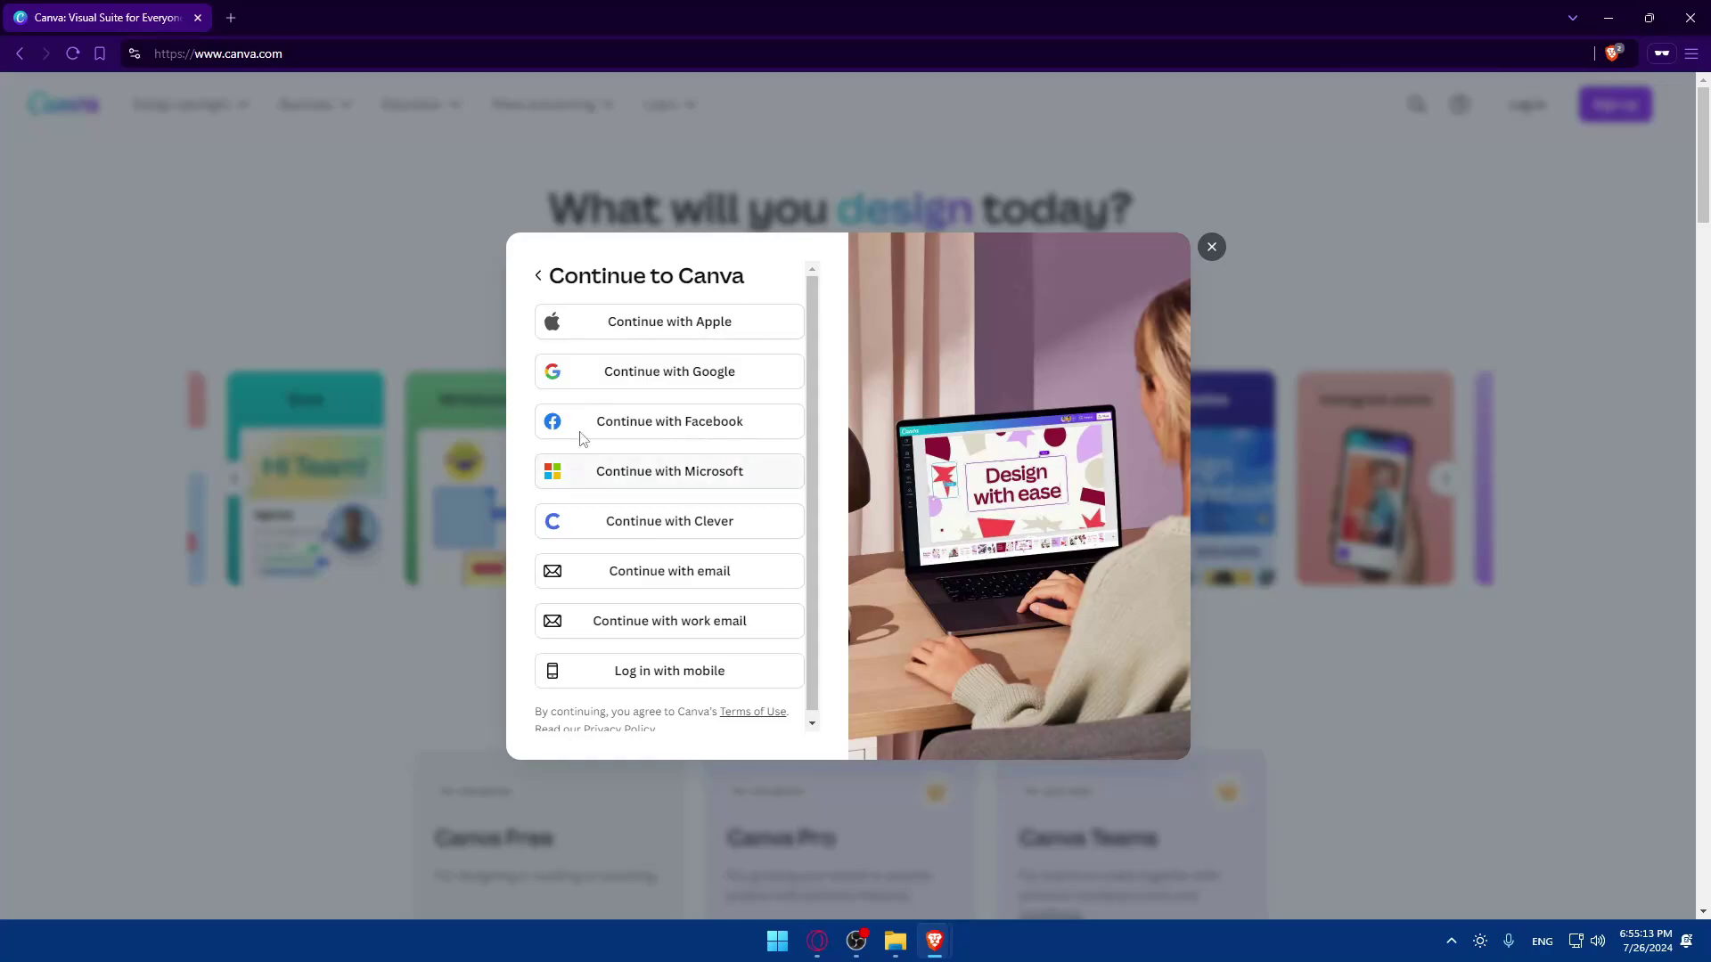
{"action": "left_click", "coordinate": [1211, 247]}
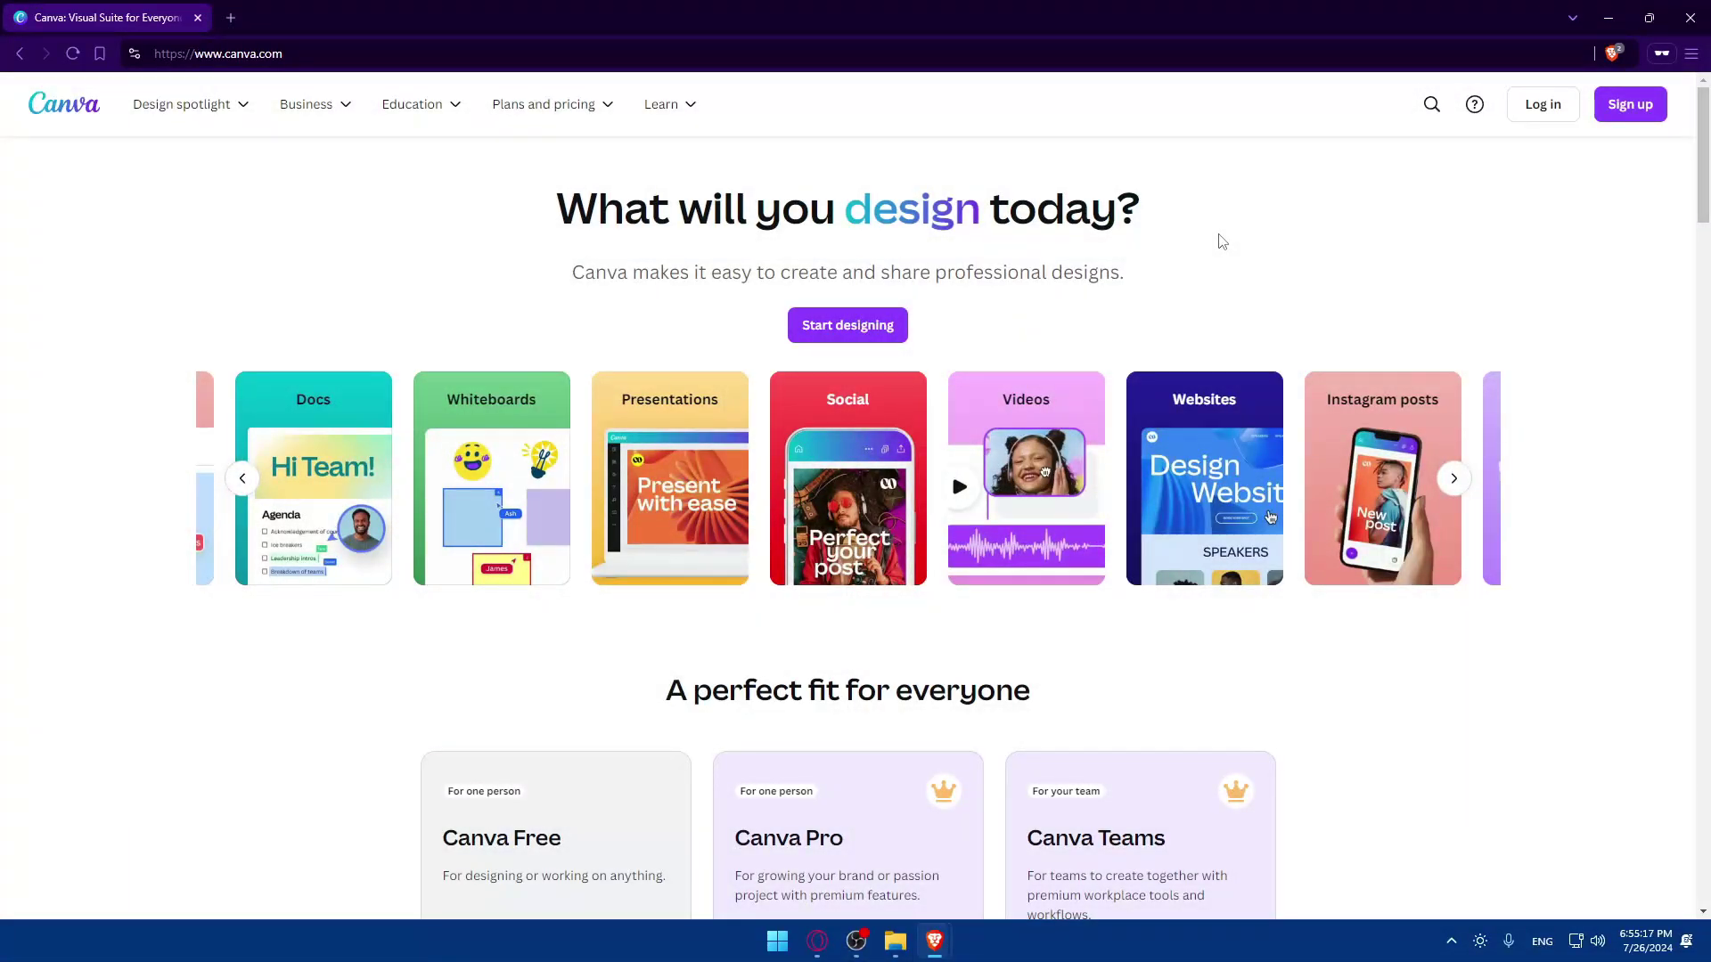
Open the Canva Pro page from the site's plans and pricing options and look it over
{"action": "scroll", "coordinate": [1068, 319], "scroll_direction": "down", "scroll_amount": 3}
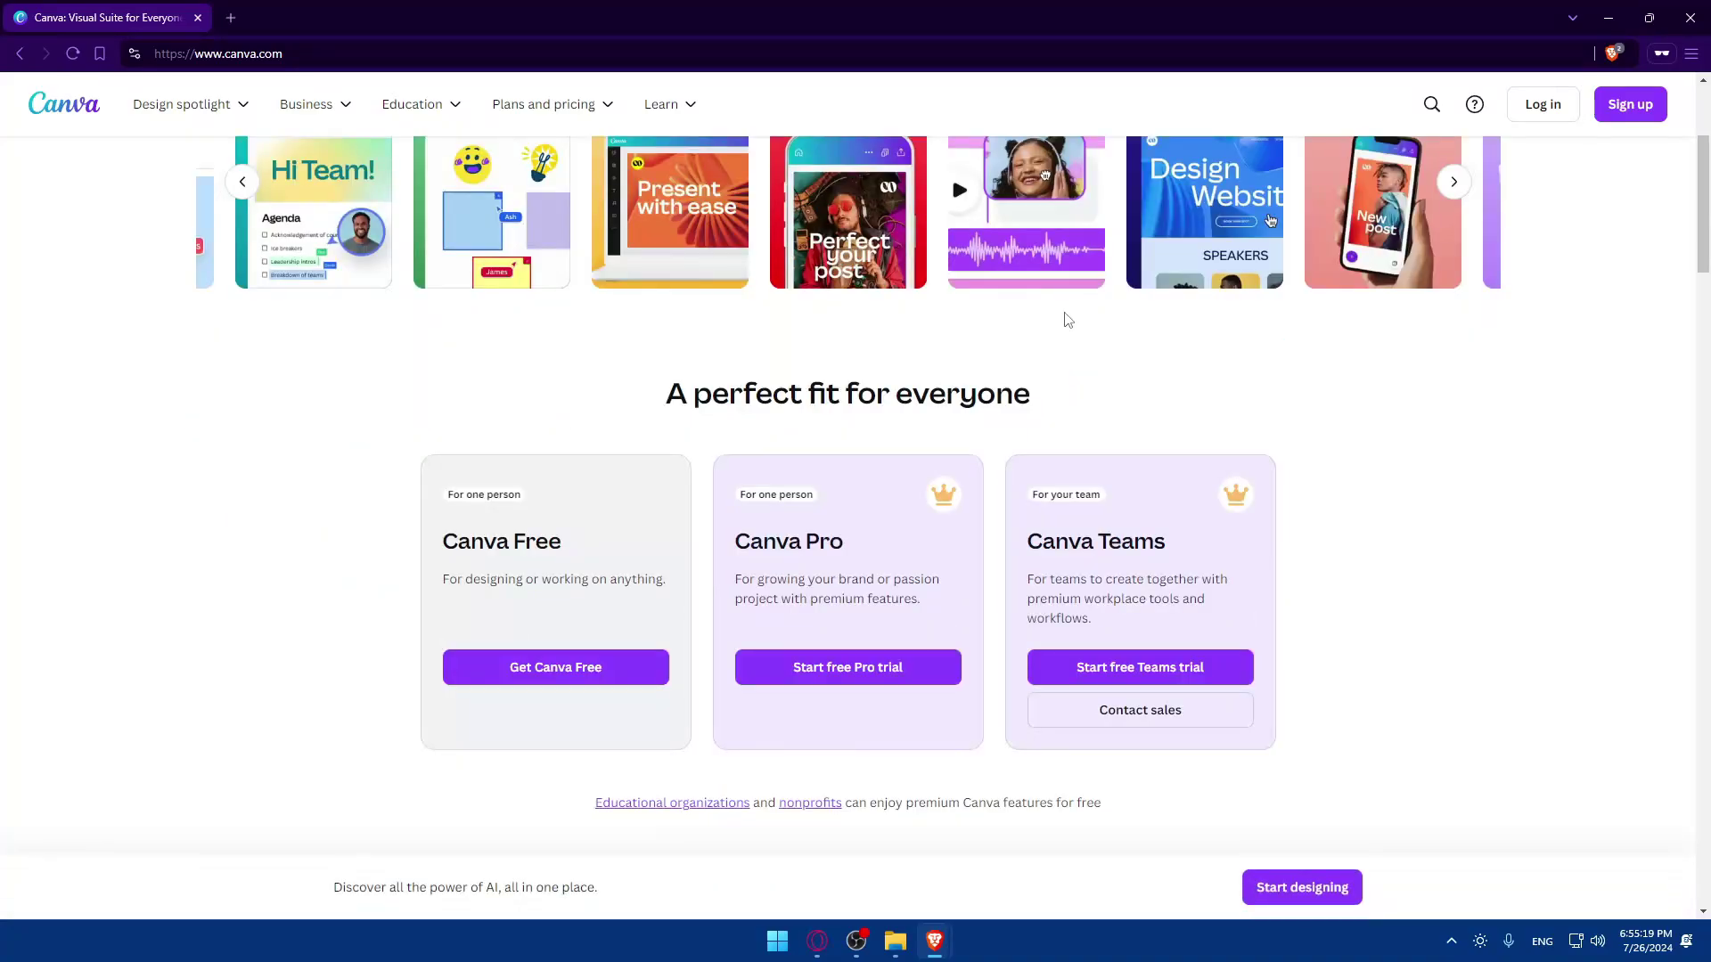
{"action": "scroll", "coordinate": [957, 568], "scroll_direction": "up", "scroll_amount": 3}
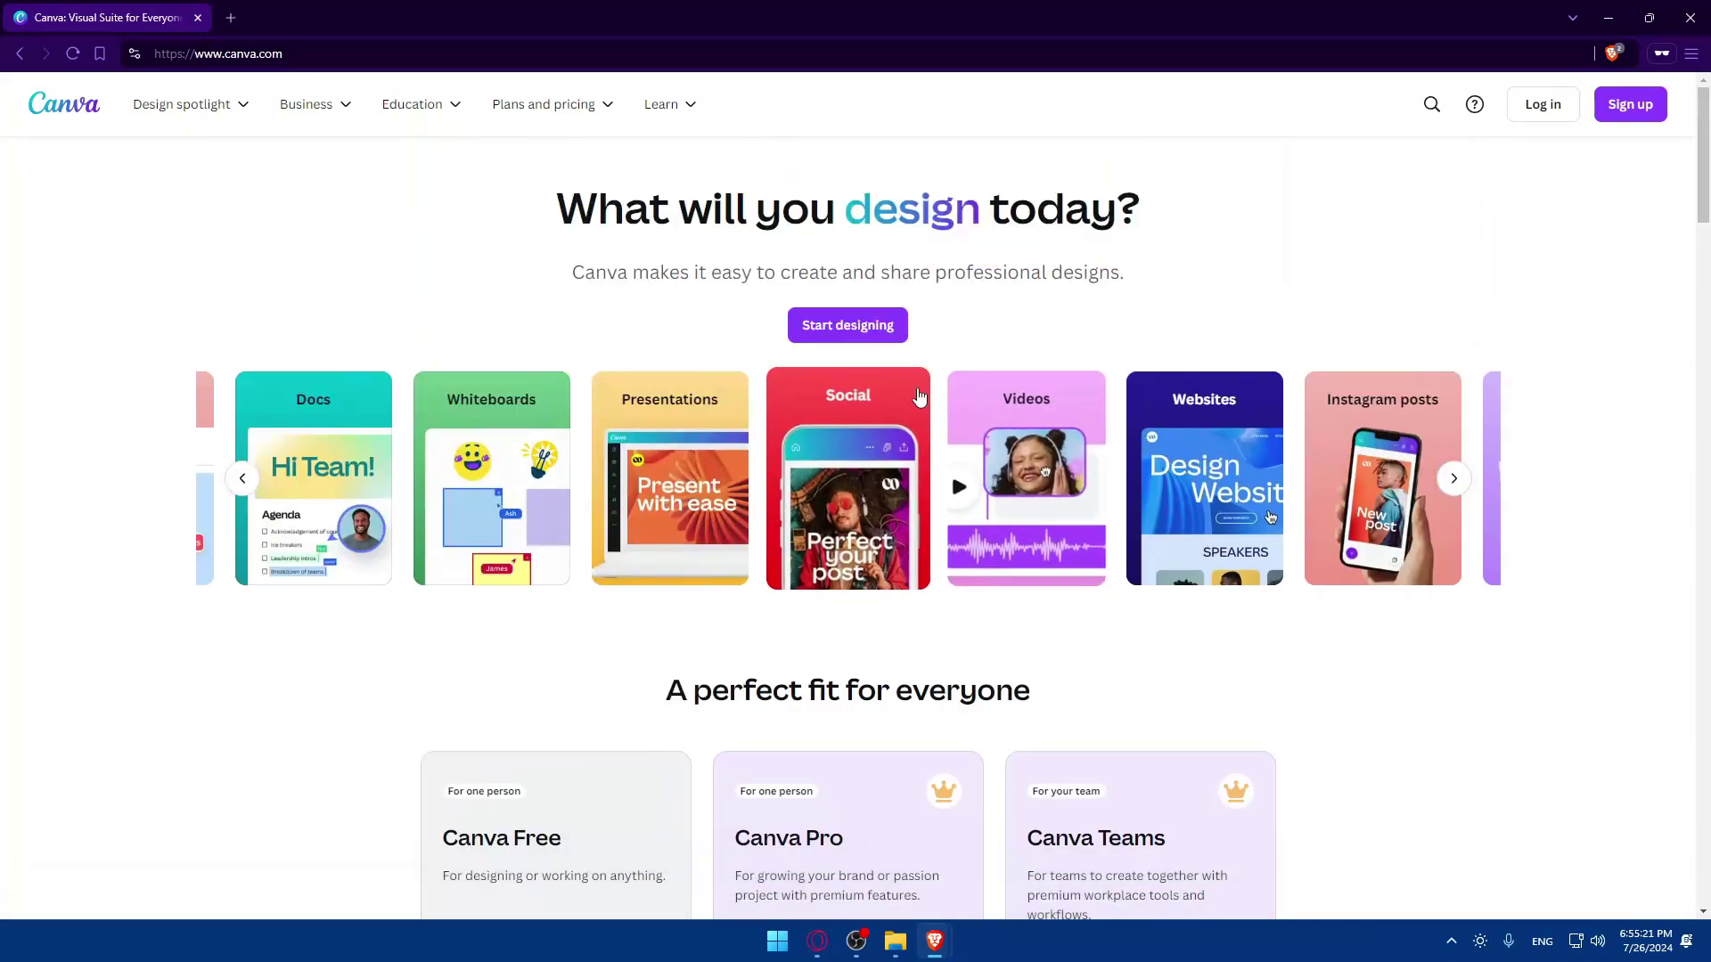
{"action": "mouse_move", "coordinate": [535, 107]}
{"action": "left_click", "coordinate": [611, 349]}
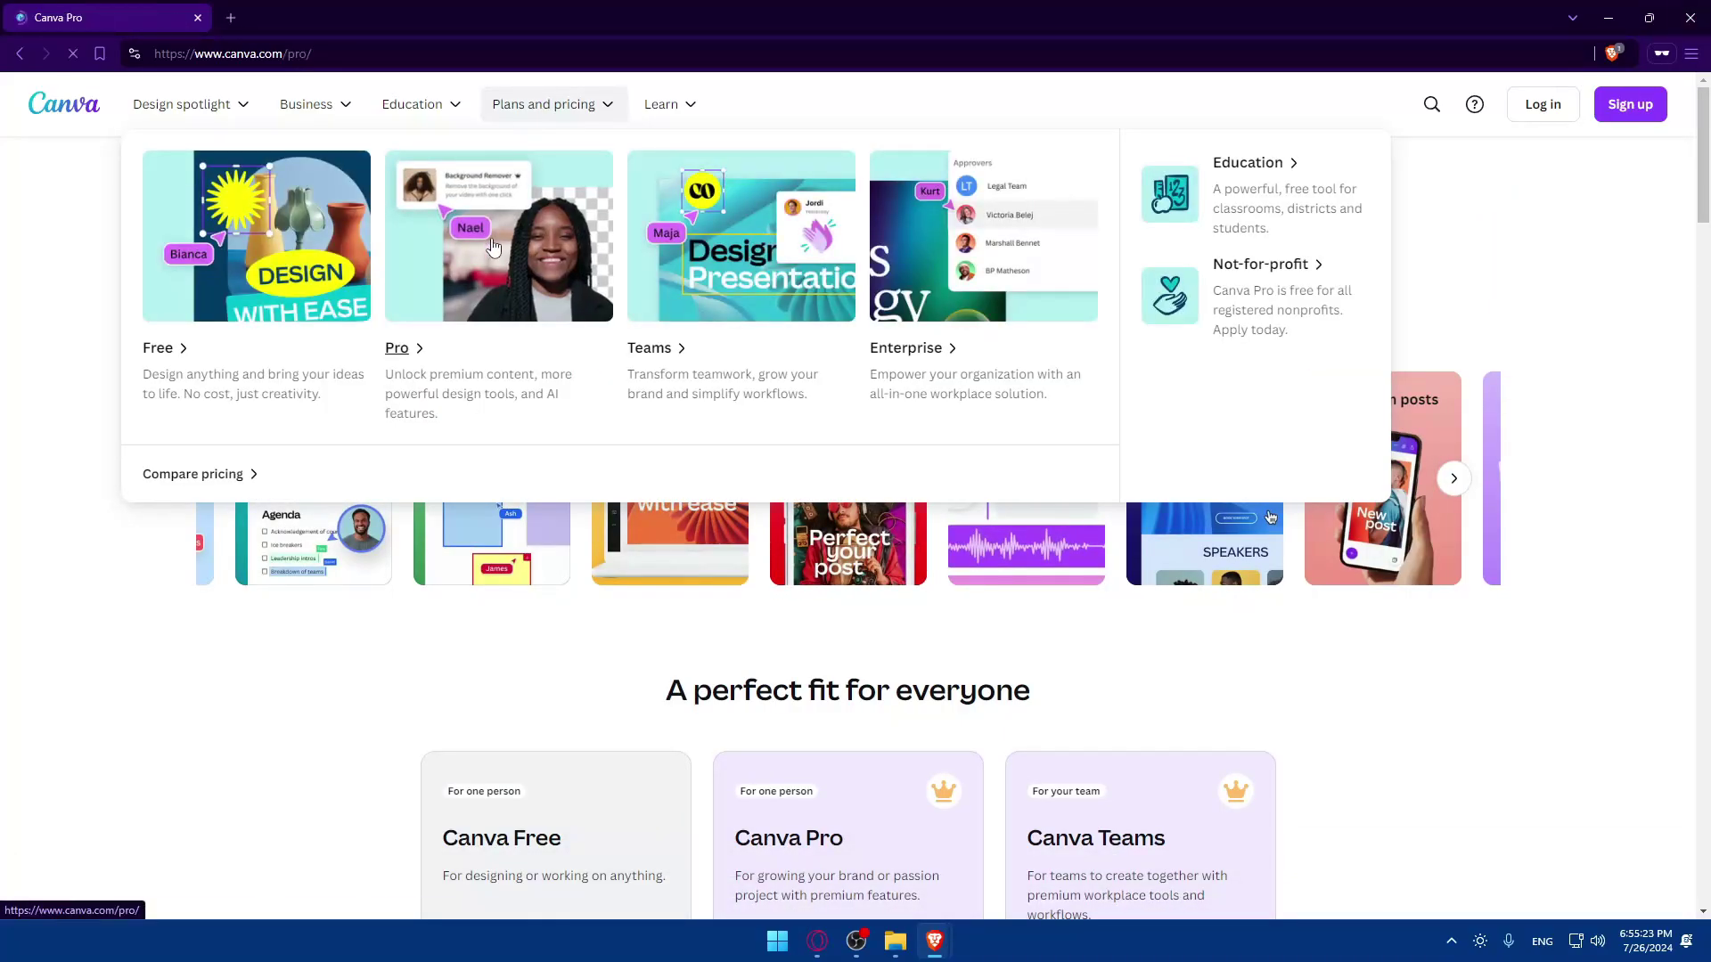
{"action": "scroll", "coordinate": [606, 350], "scroll_direction": "down", "scroll_amount": 5}
{"action": "scroll", "coordinate": [499, 374], "scroll_direction": "up", "scroll_amount": 4}
Examine the yearly Canva Free and Canva Pro plan comparison and close the private window
{"action": "left_click", "coordinate": [397, 405]}
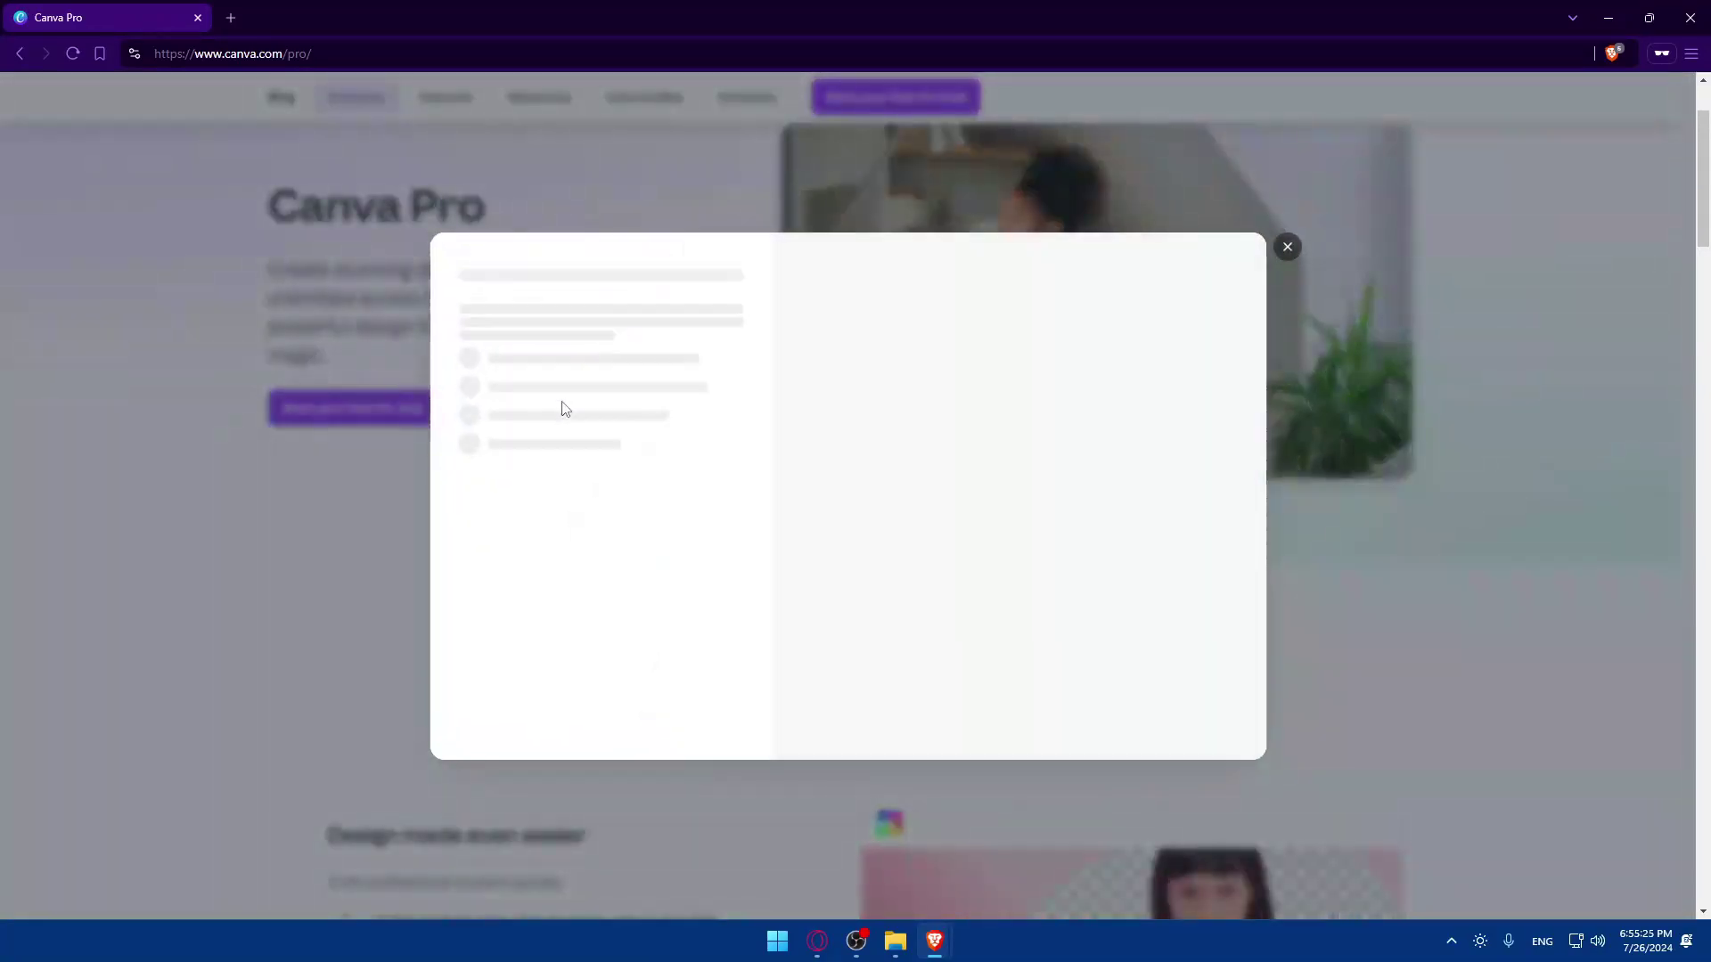
{"action": "left_click", "coordinate": [1287, 247]}
{"action": "scroll", "coordinate": [419, 392], "scroll_direction": "up", "scroll_amount": 1}
{"action": "left_click", "coordinate": [508, 558]}
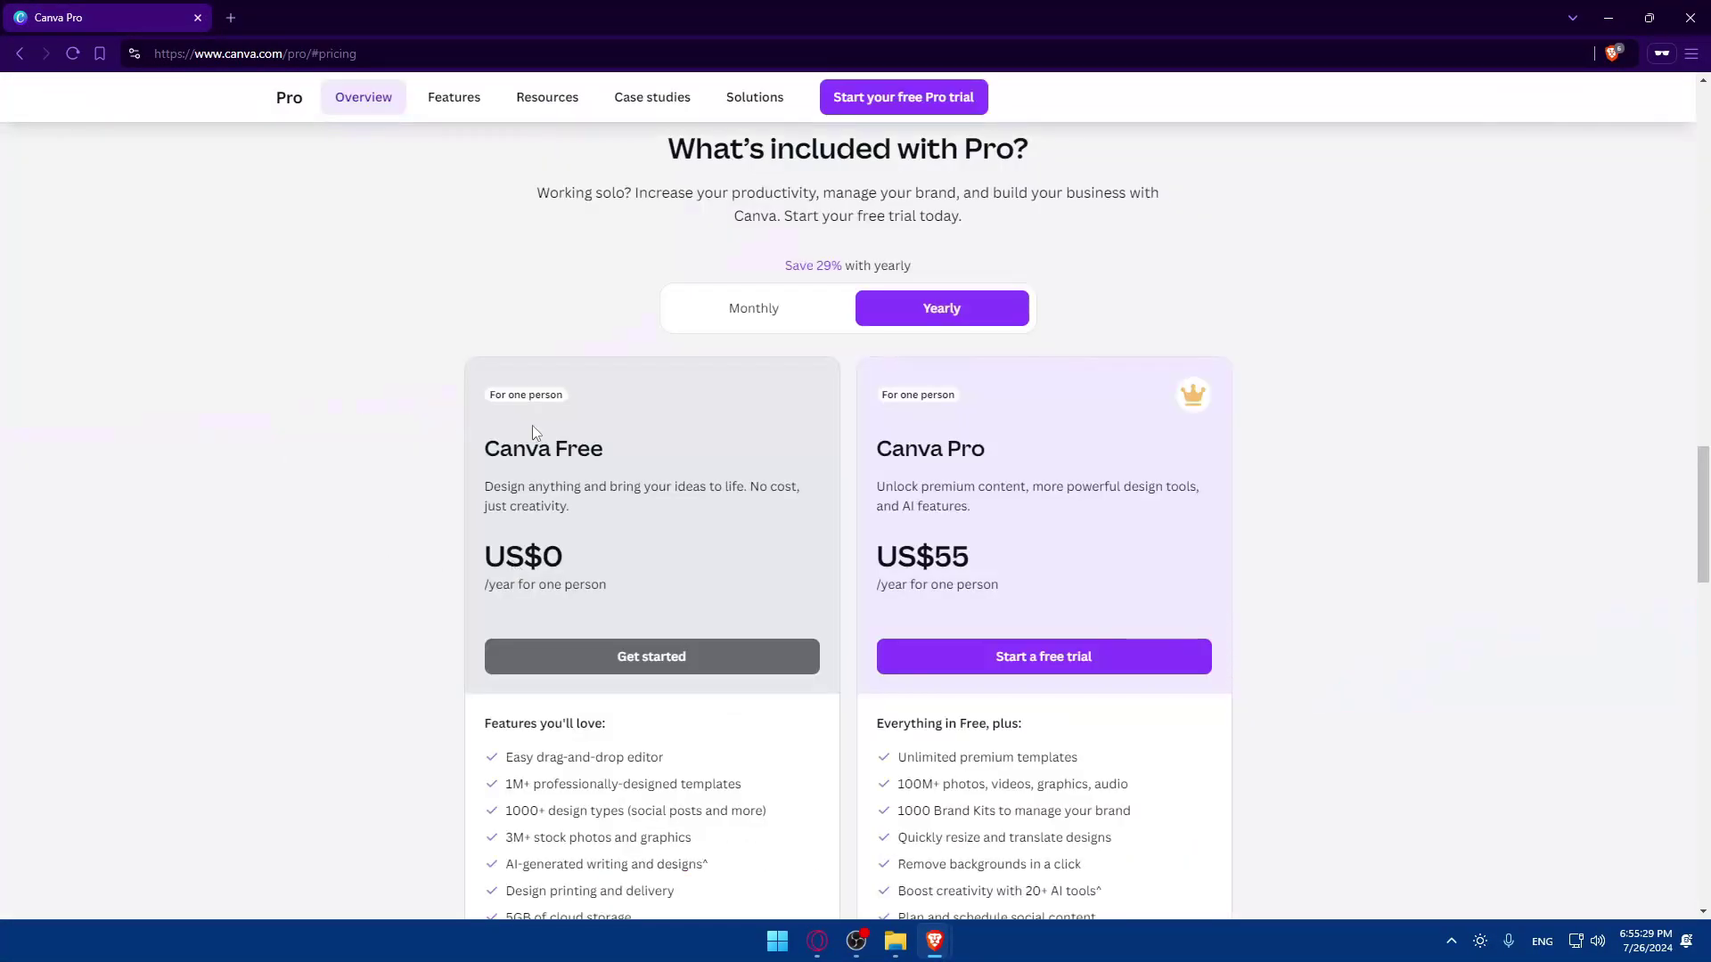
{"action": "scroll", "coordinate": [679, 446], "scroll_direction": "down", "scroll_amount": 2}
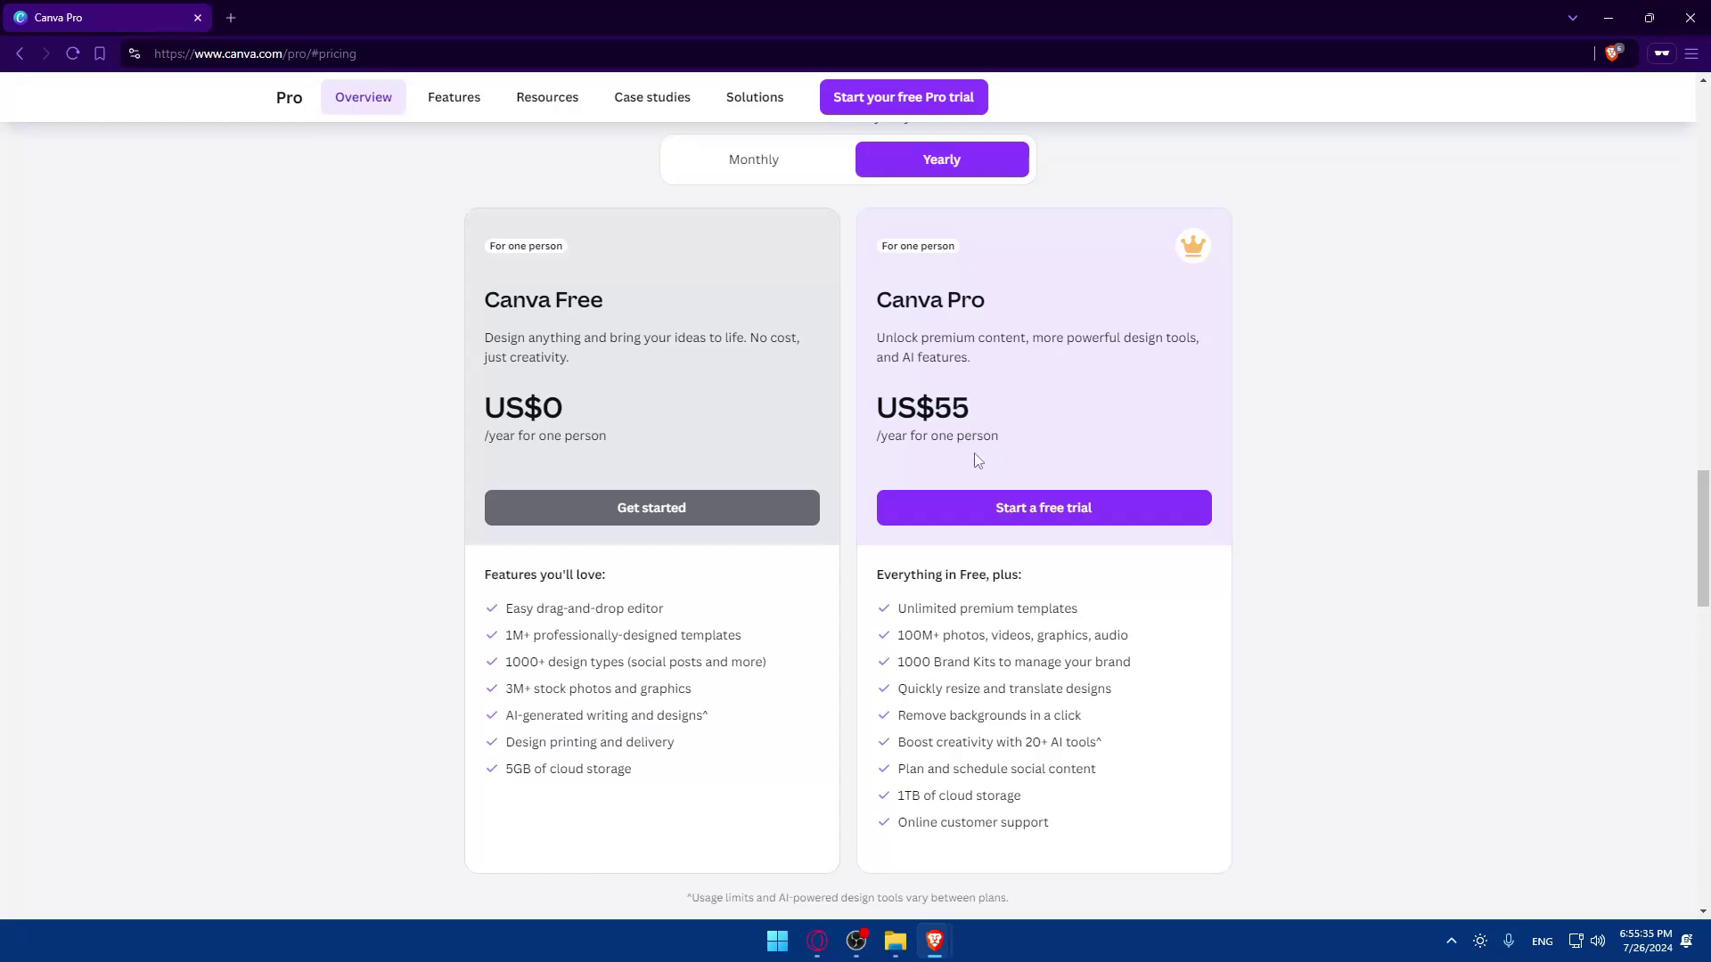
{"action": "left_click", "coordinate": [200, 17]}
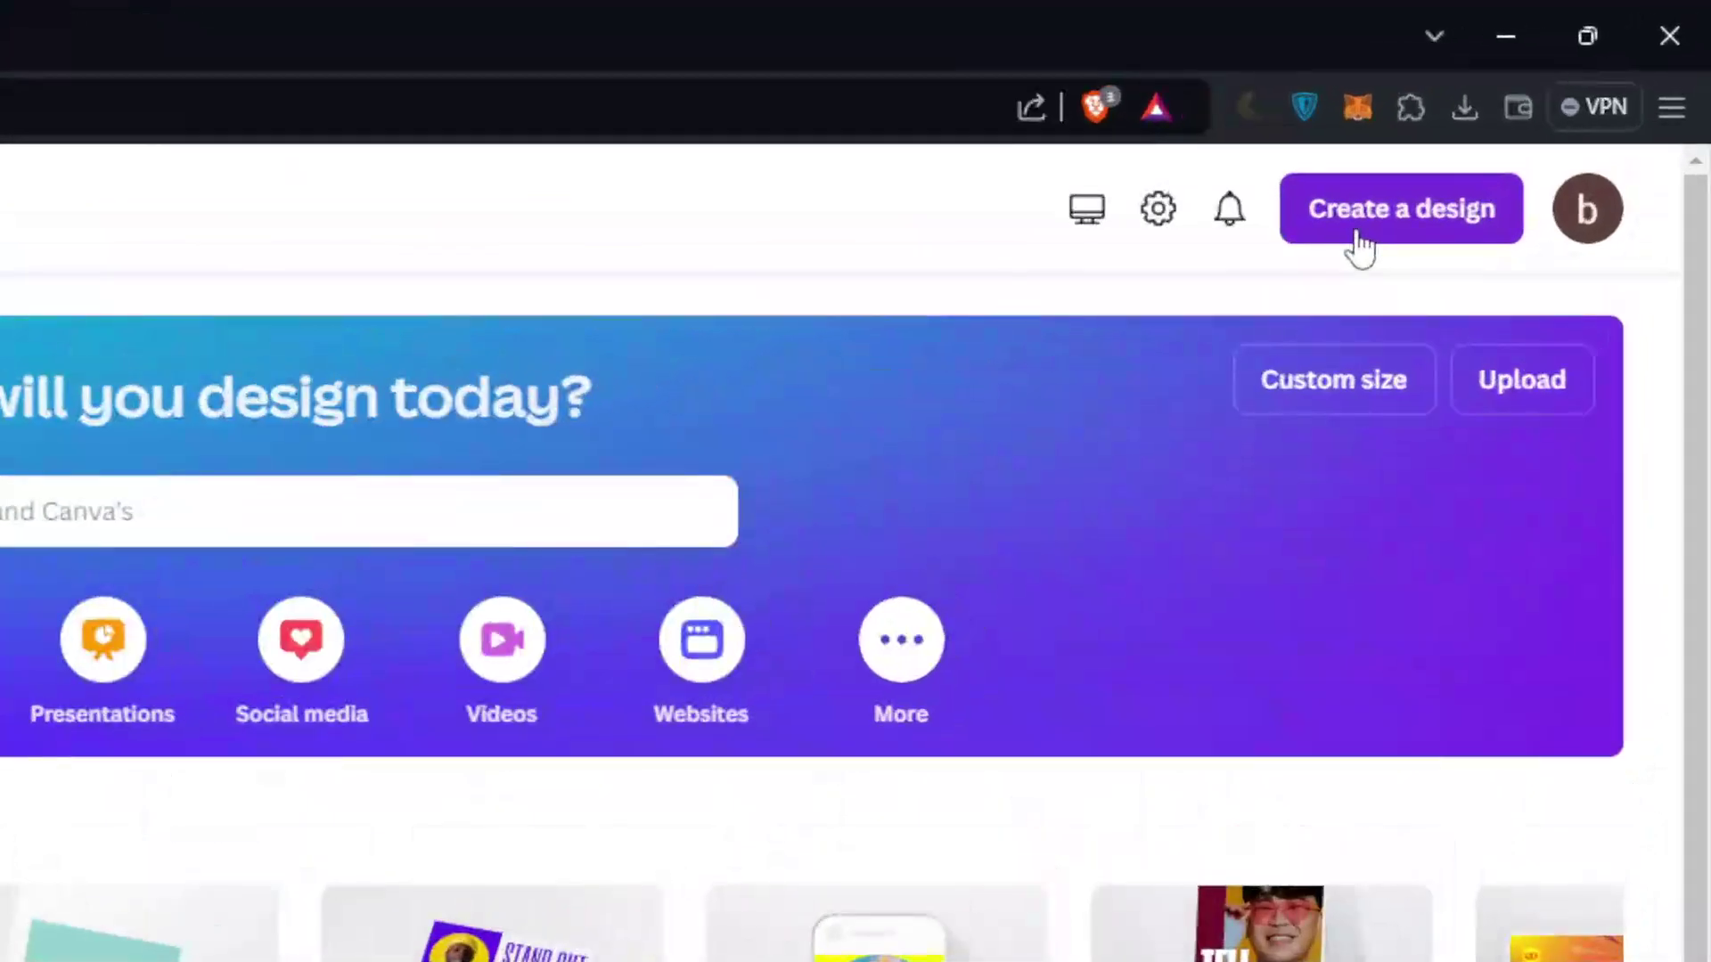
Create a new blank design of the Website type
{"action": "left_click", "coordinate": [1406, 218]}
{"action": "type", "text": "website"}
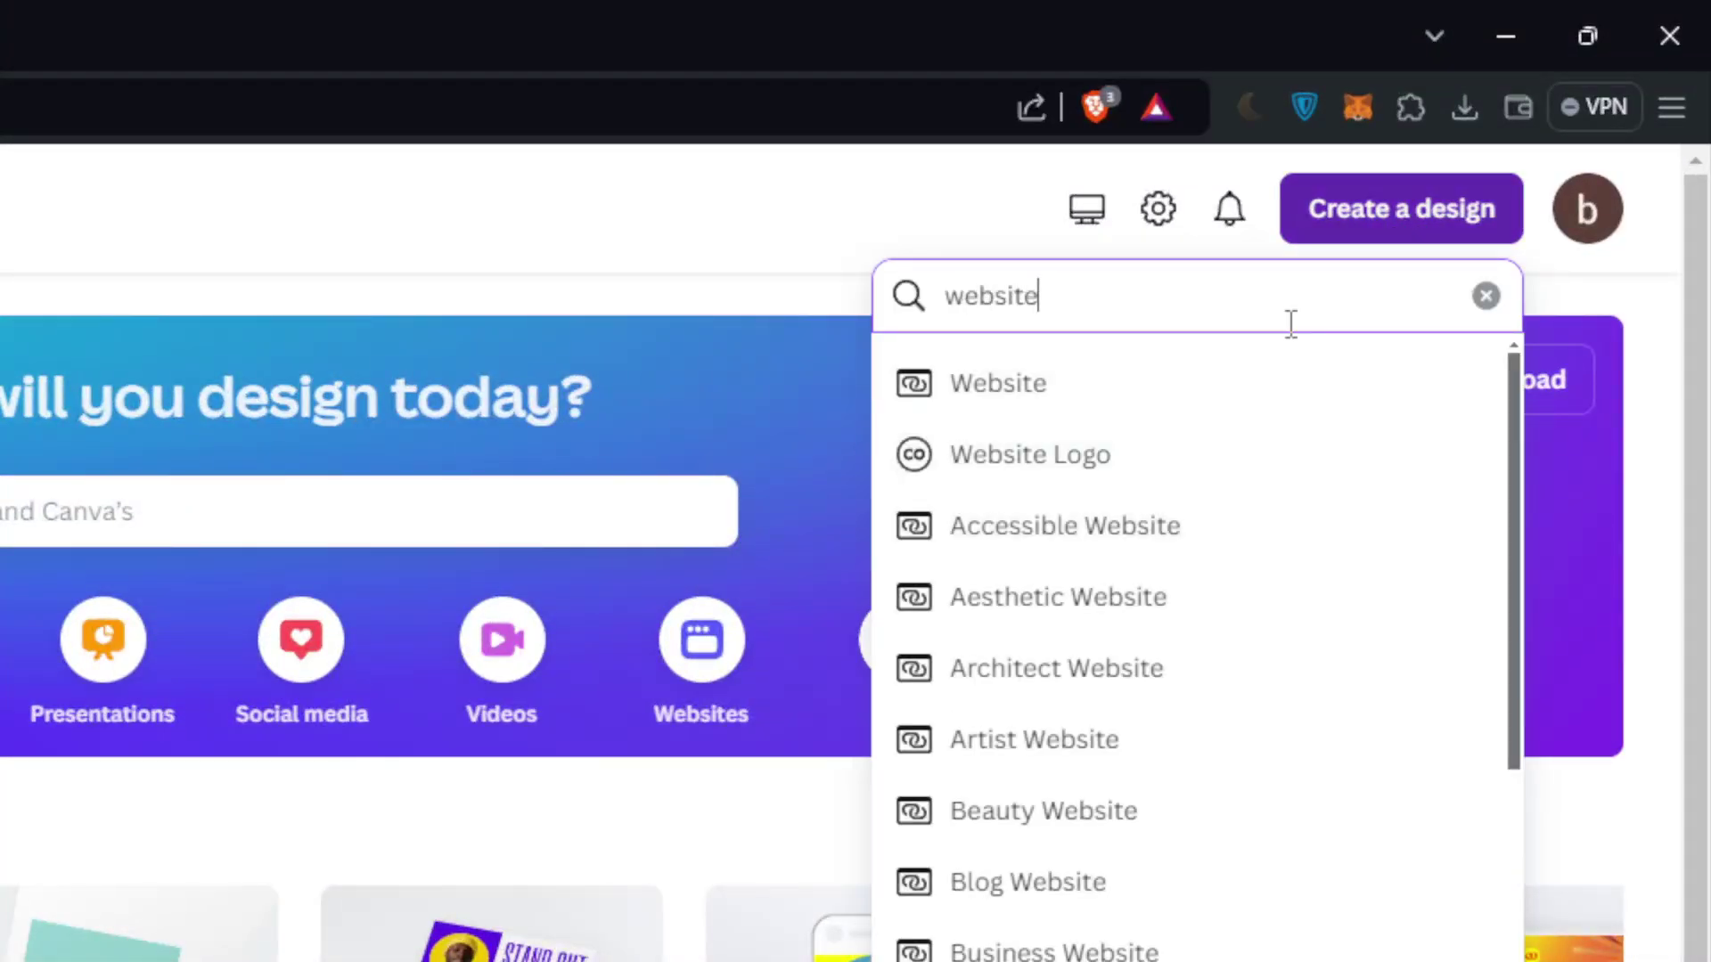
{"action": "left_click", "coordinate": [1188, 403]}
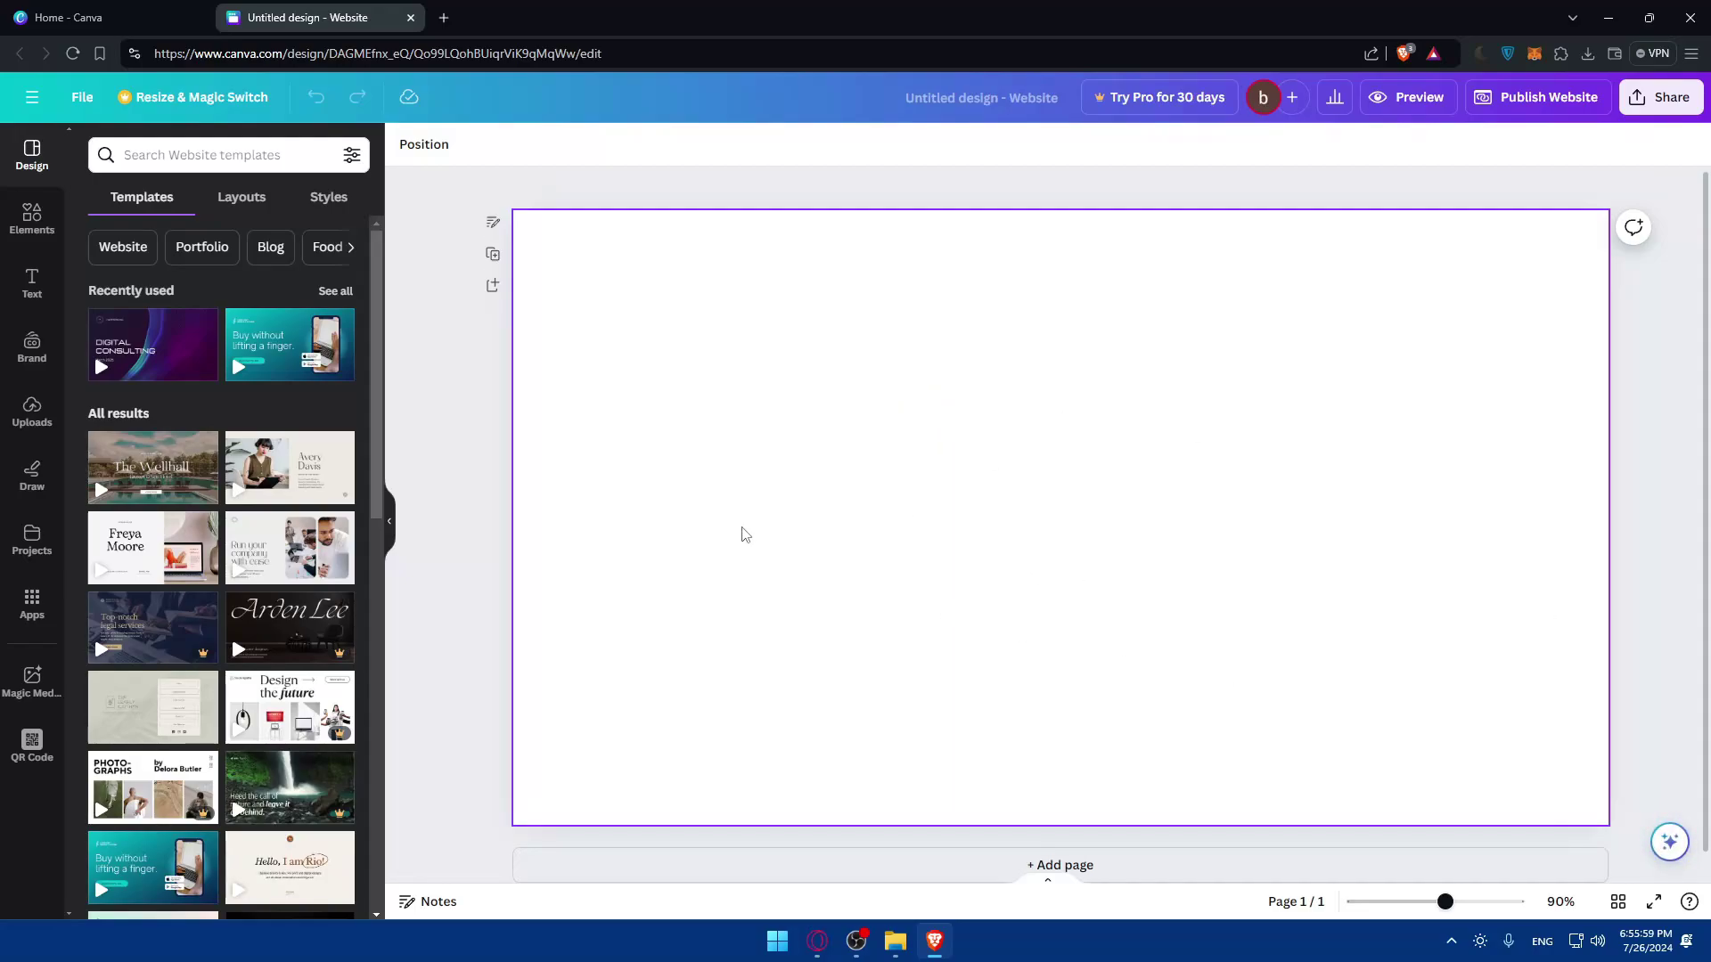
Browse the website templates and view the details of the Beauty Retail Website in White and Grey template
{"action": "scroll", "coordinate": [211, 440], "scroll_direction": "down", "scroll_amount": 10}
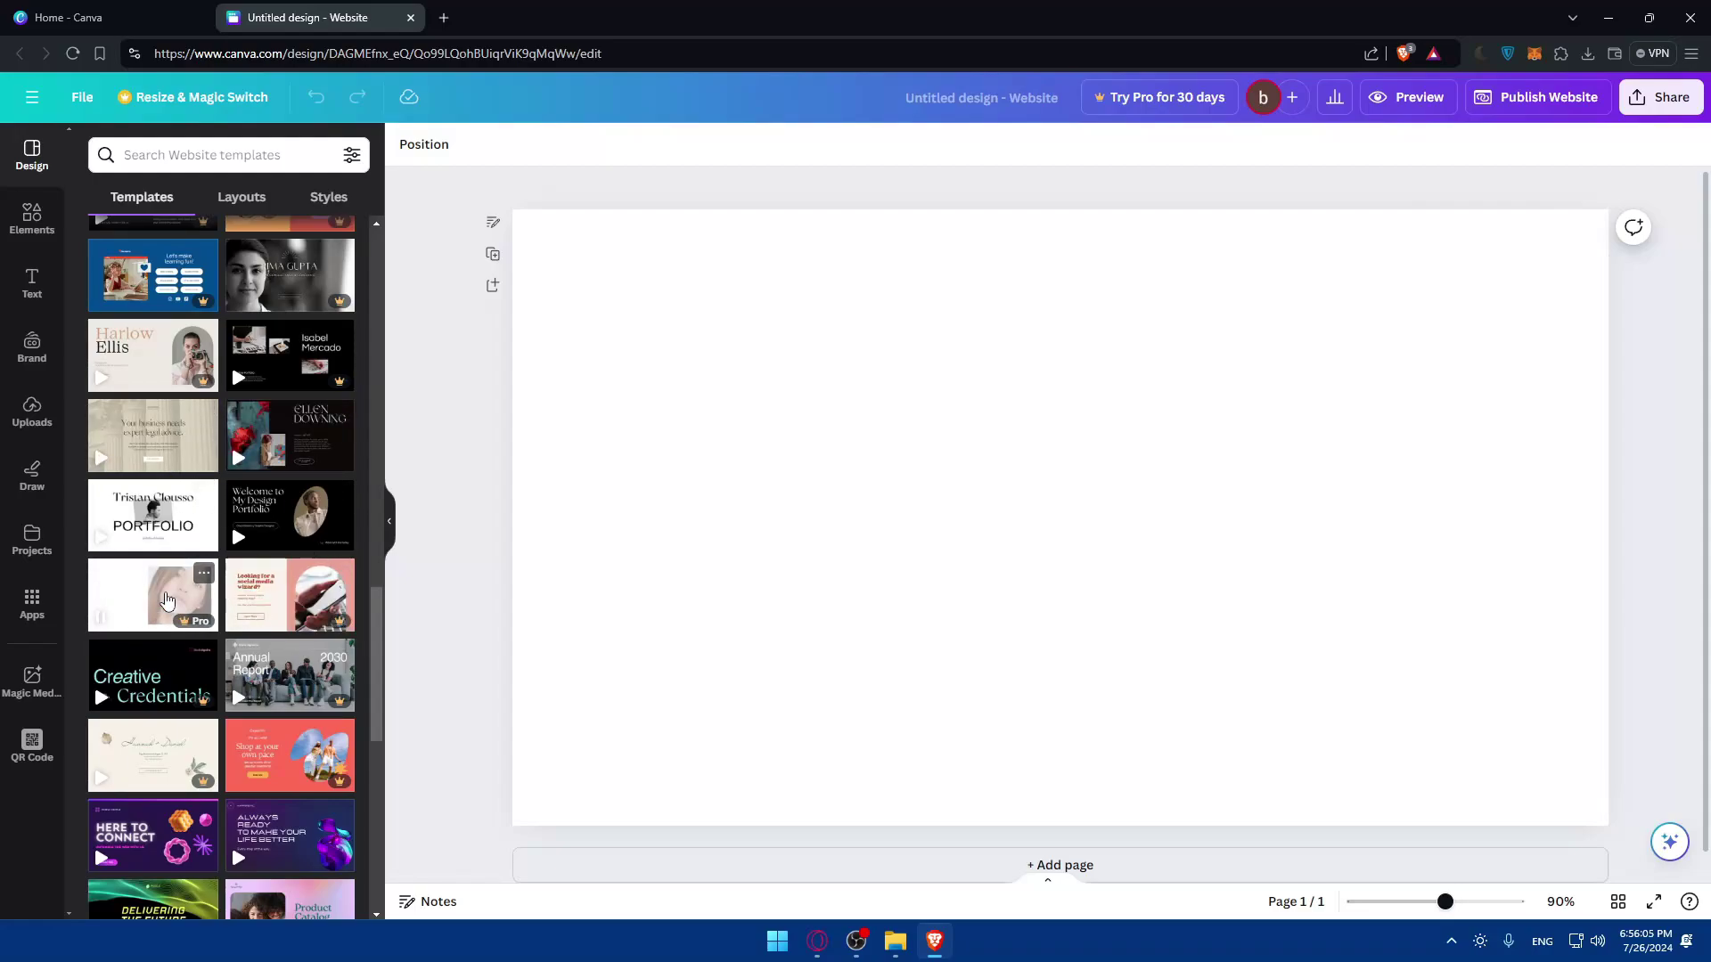
{"action": "left_click", "coordinate": [166, 599]}
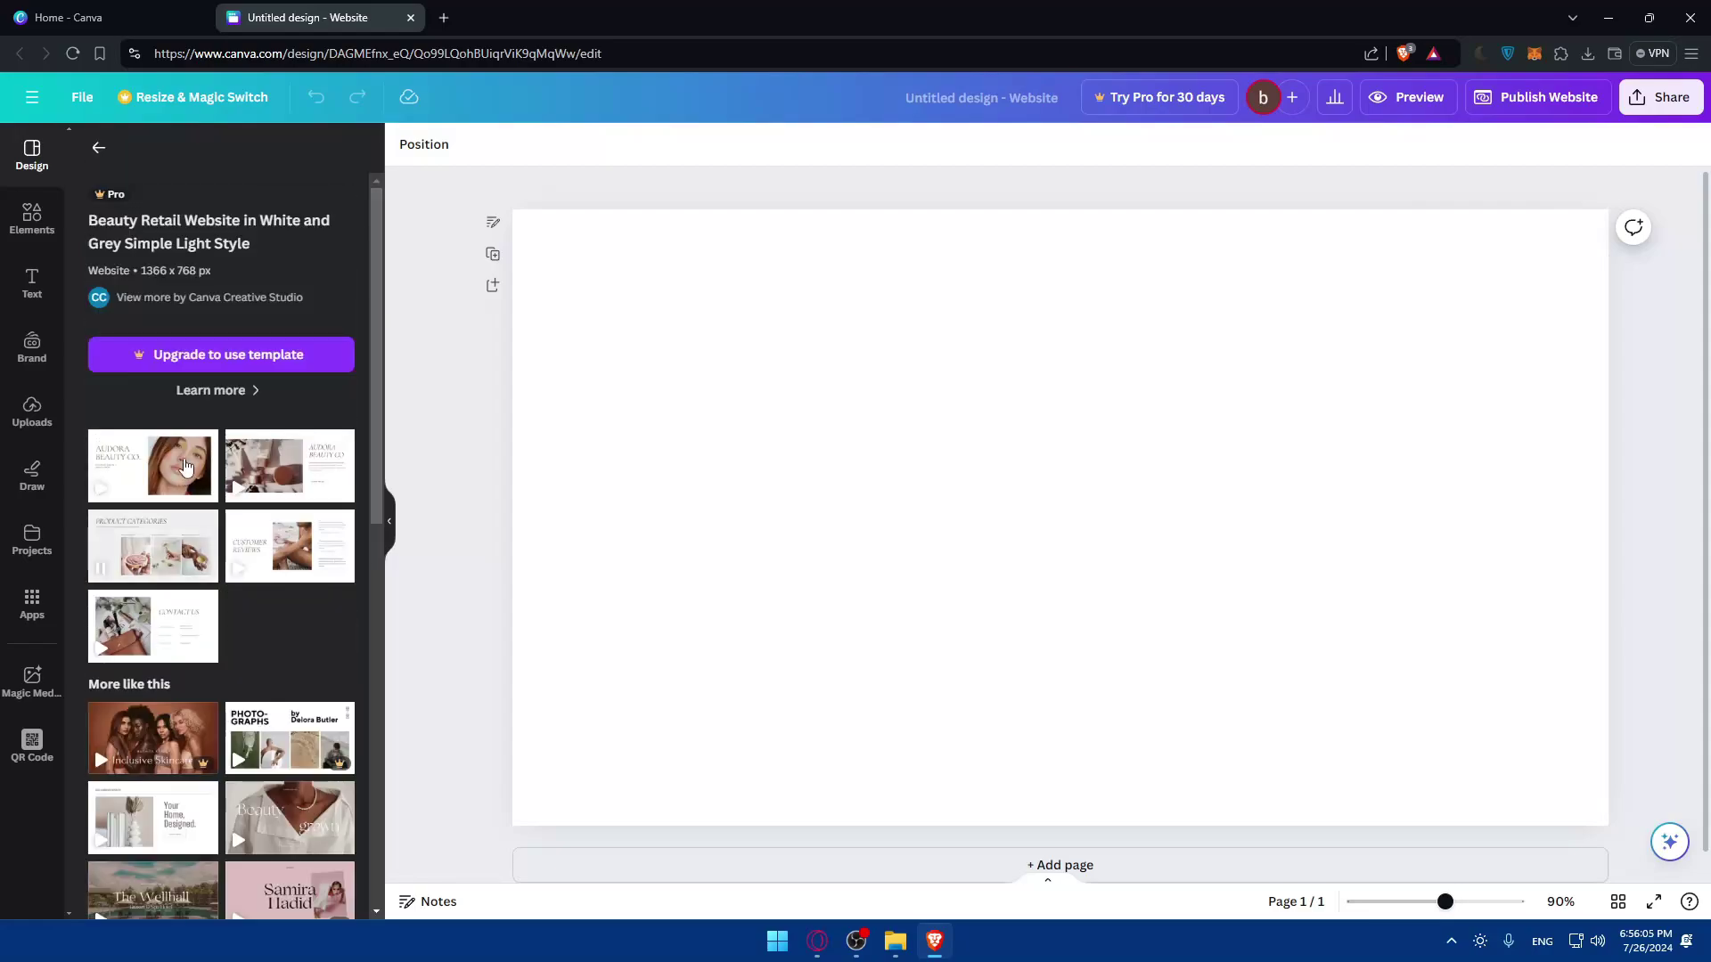
{"action": "left_click", "coordinate": [98, 145]}
{"action": "scroll", "coordinate": [233, 453], "scroll_direction": "down", "scroll_amount": 15}
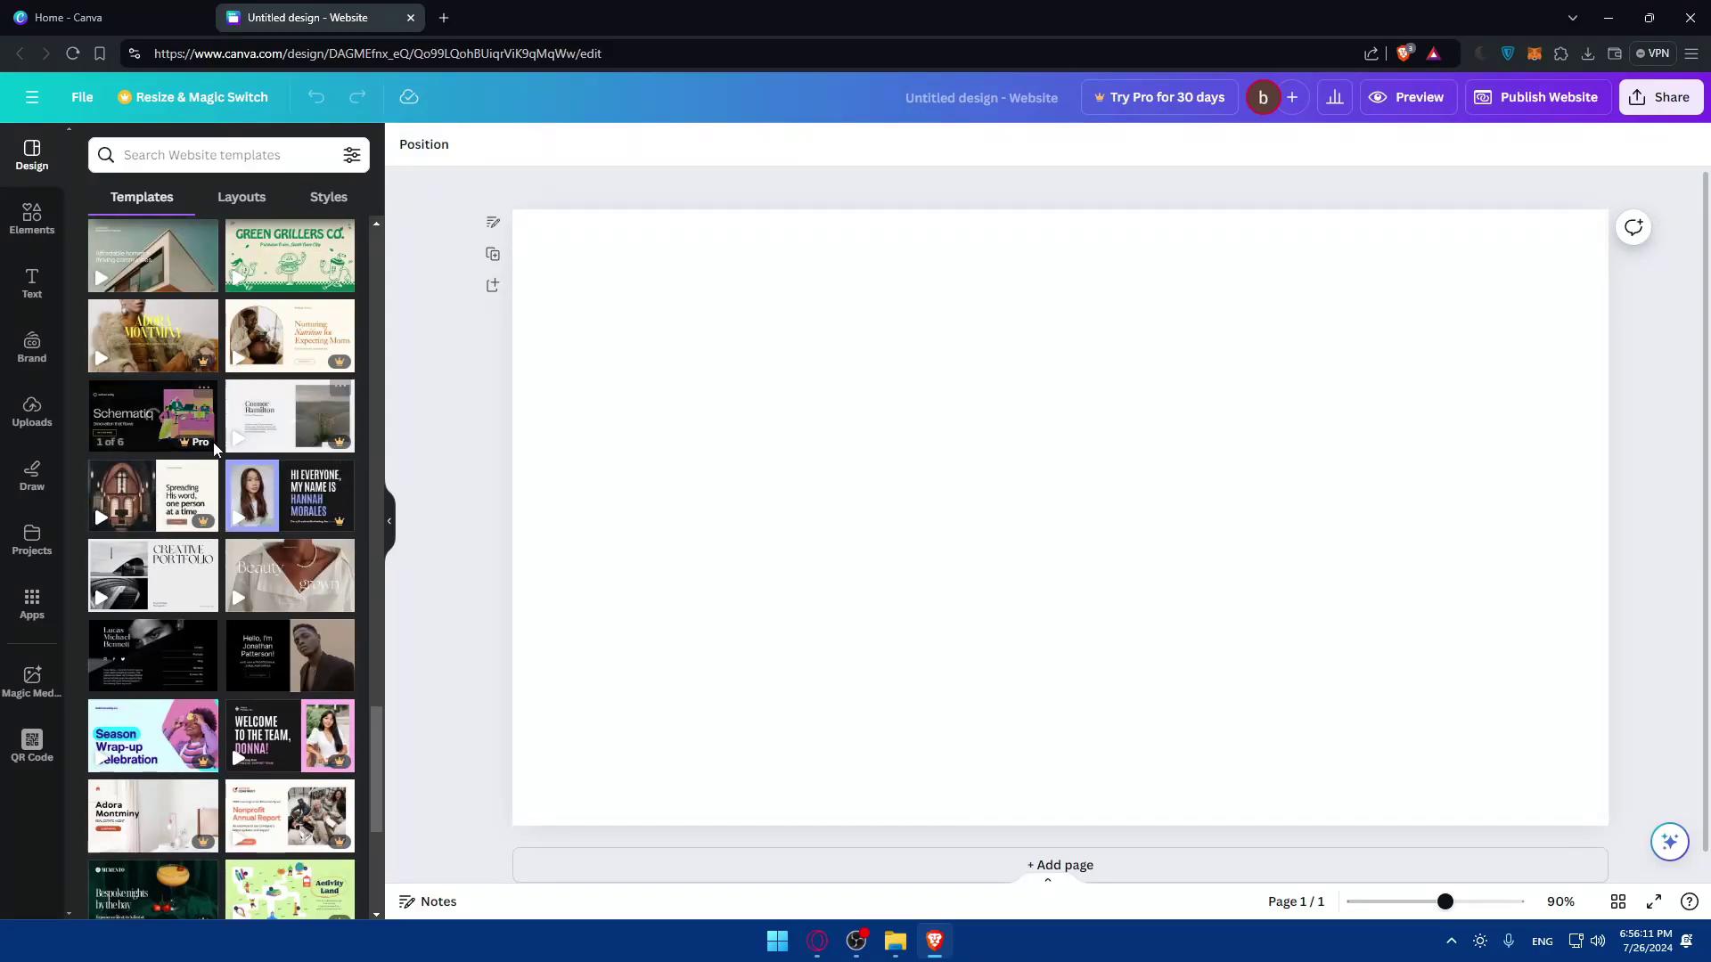
{"action": "scroll", "coordinate": [184, 505], "scroll_direction": "down", "scroll_amount": 10}
{"action": "scroll", "coordinate": [182, 499], "scroll_direction": "down", "scroll_amount": 10}
Close the new untitled website design and move it to Trash from the recent designs
{"action": "left_click", "coordinate": [410, 18]}
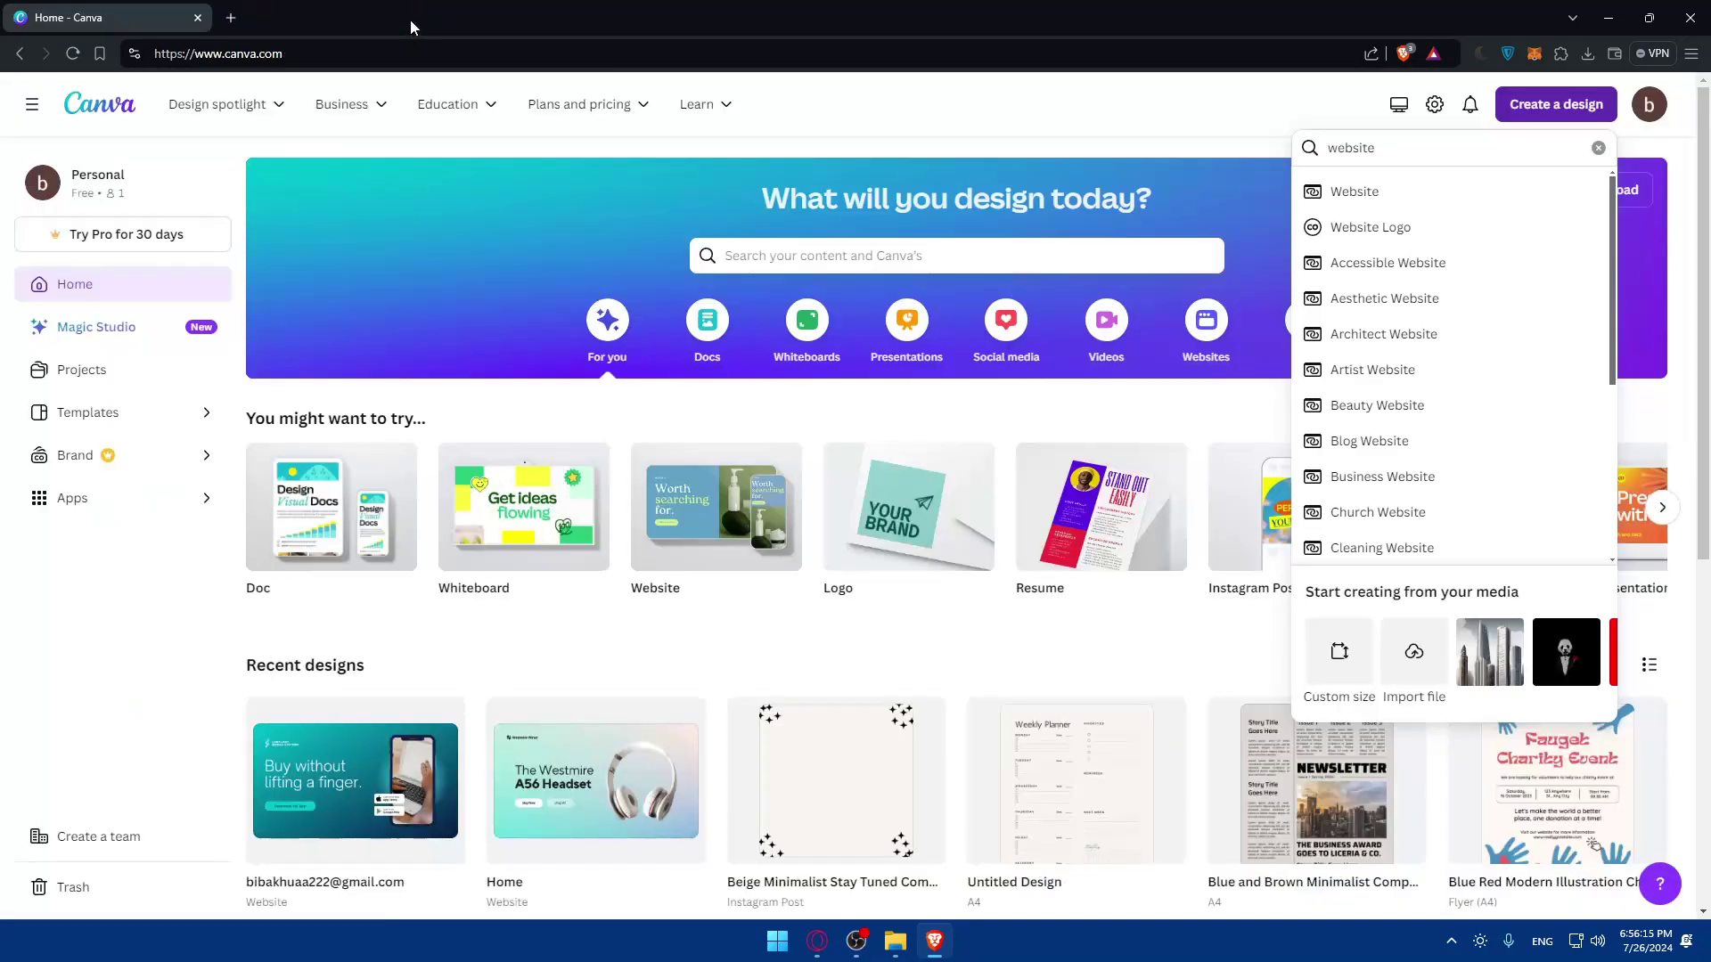
{"action": "scroll", "coordinate": [327, 526], "scroll_direction": "down", "scroll_amount": 7}
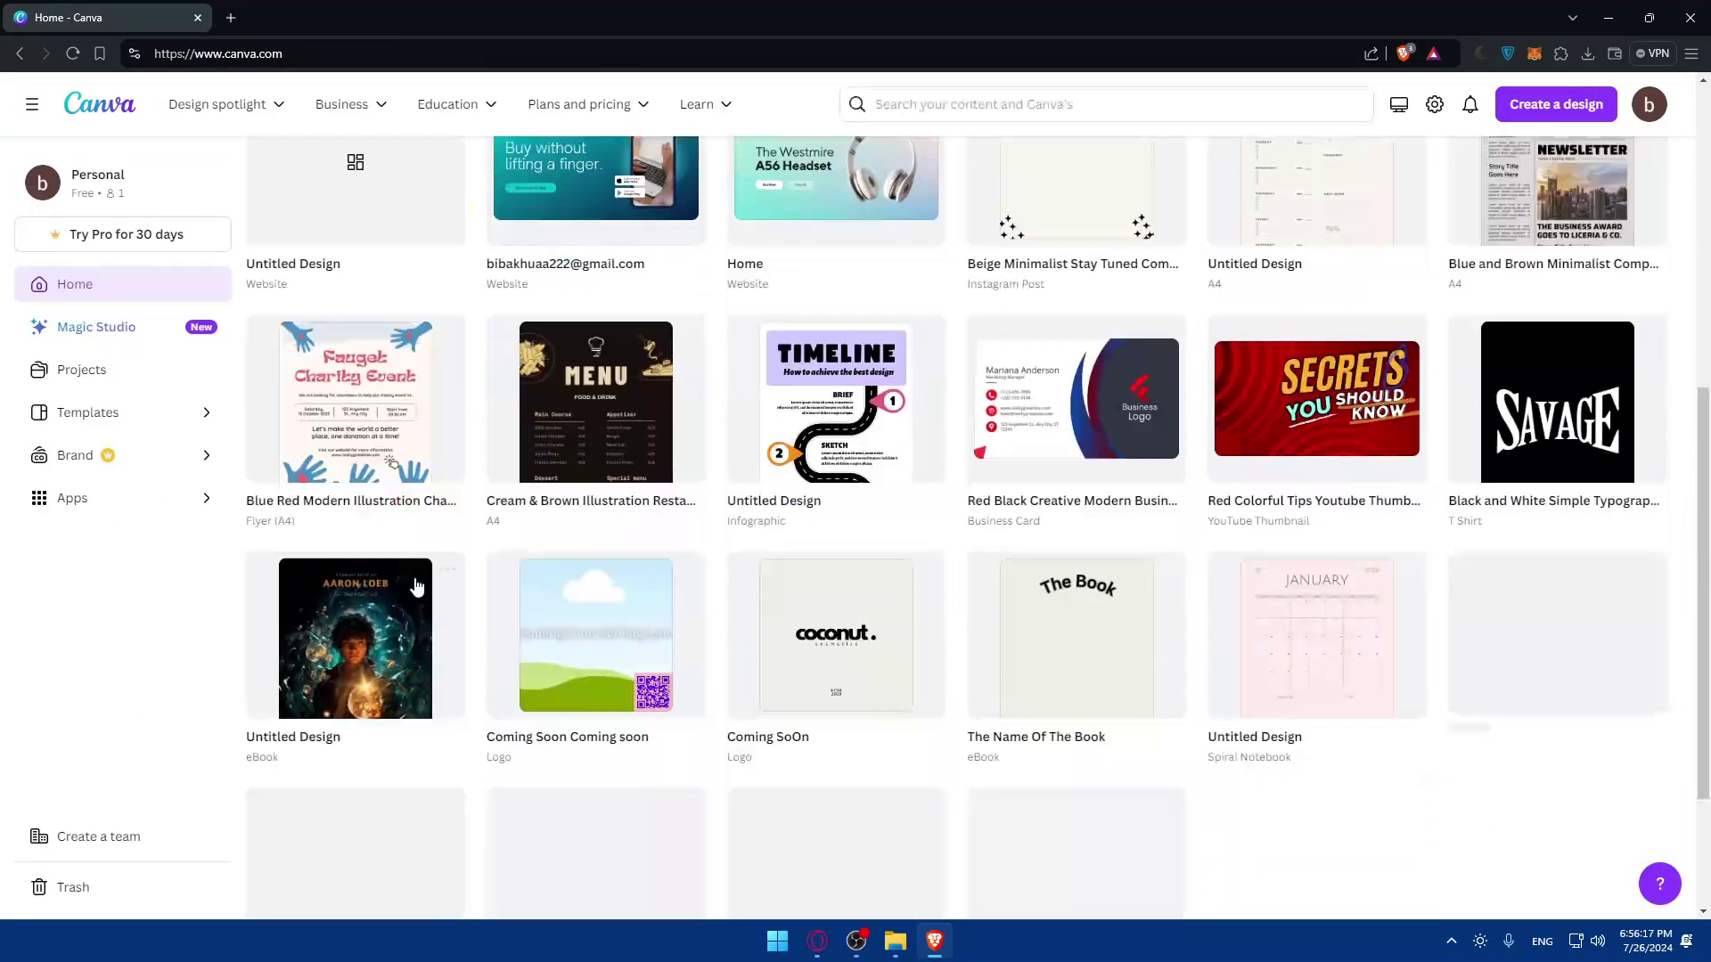
{"action": "scroll", "coordinate": [446, 463], "scroll_direction": "up", "scroll_amount": 3}
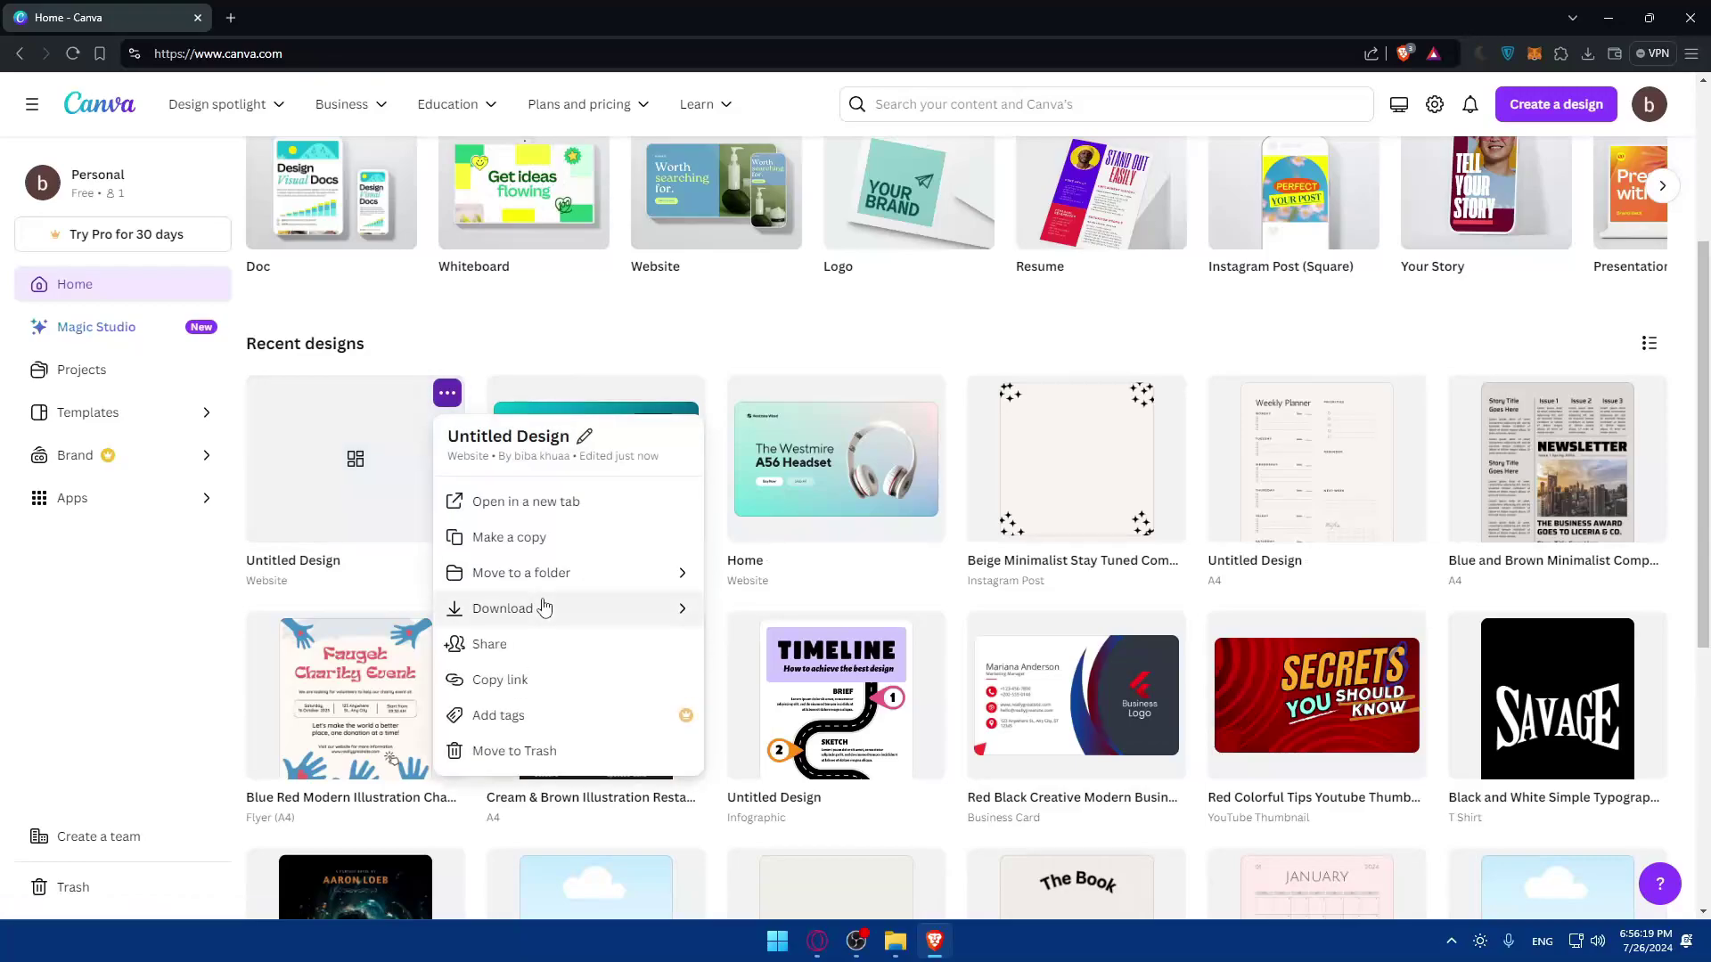
{"action": "left_click", "coordinate": [520, 748]}
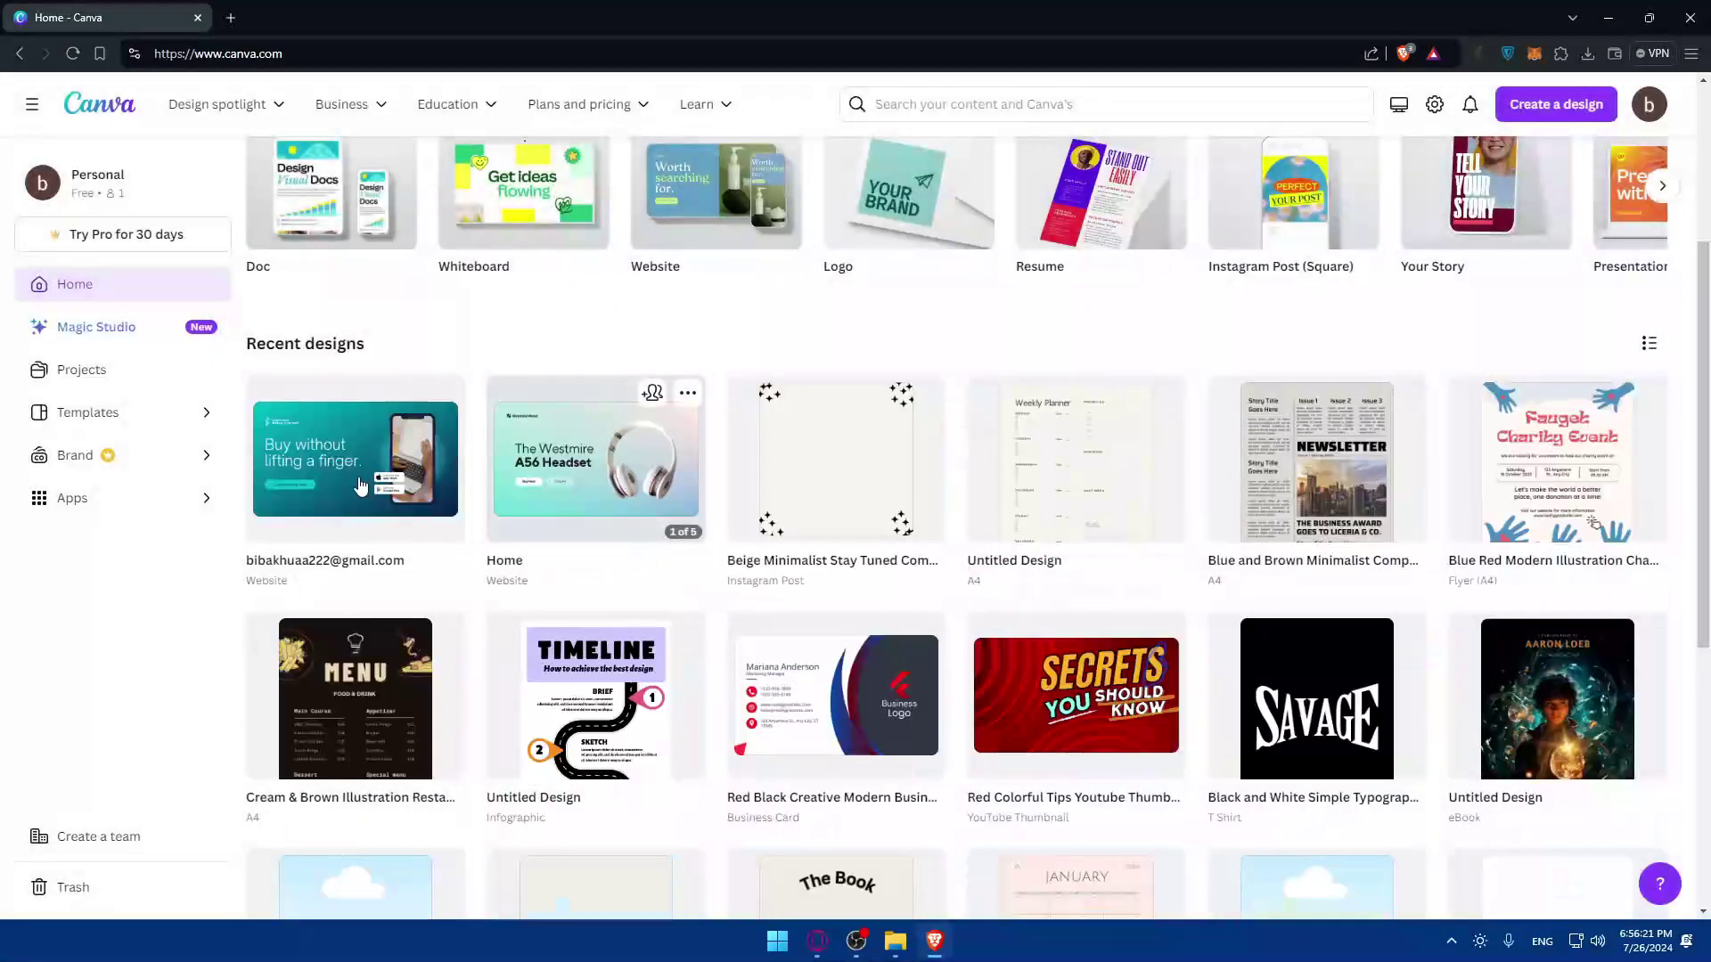
Open the existing "Buy without lifting a finger" website design and preview its mobile layout and navigation menu
{"action": "left_click", "coordinate": [357, 467]}
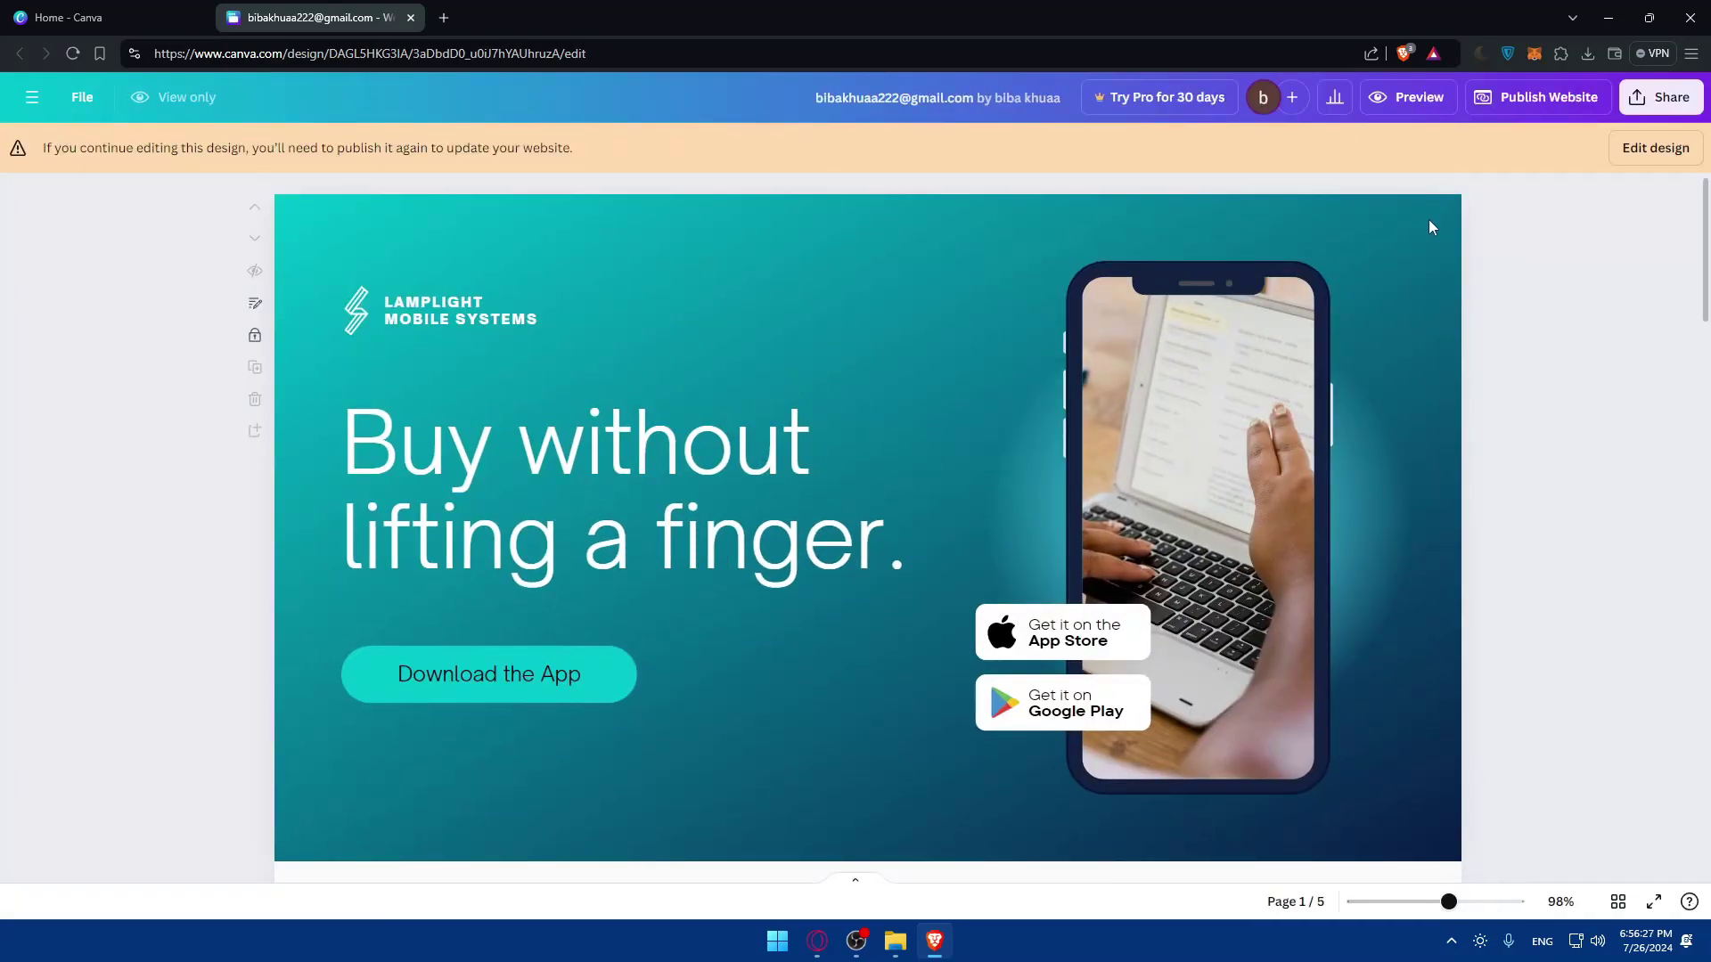
{"action": "left_click", "coordinate": [1405, 95]}
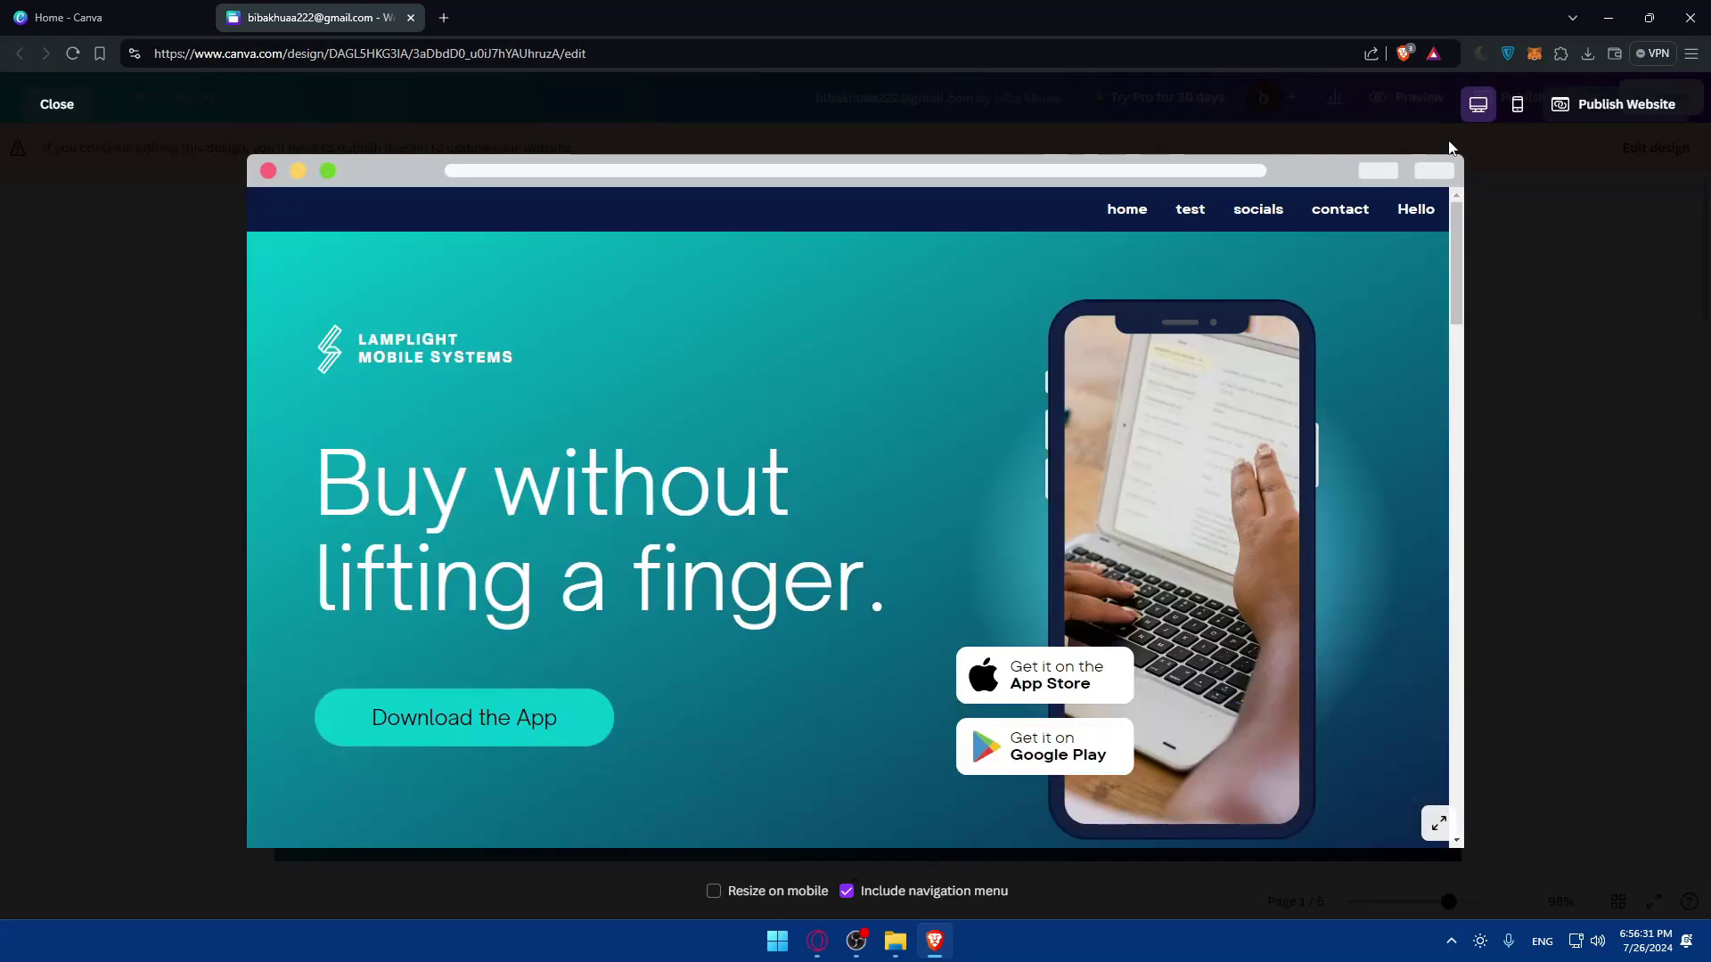
{"action": "left_click", "coordinate": [1517, 104]}
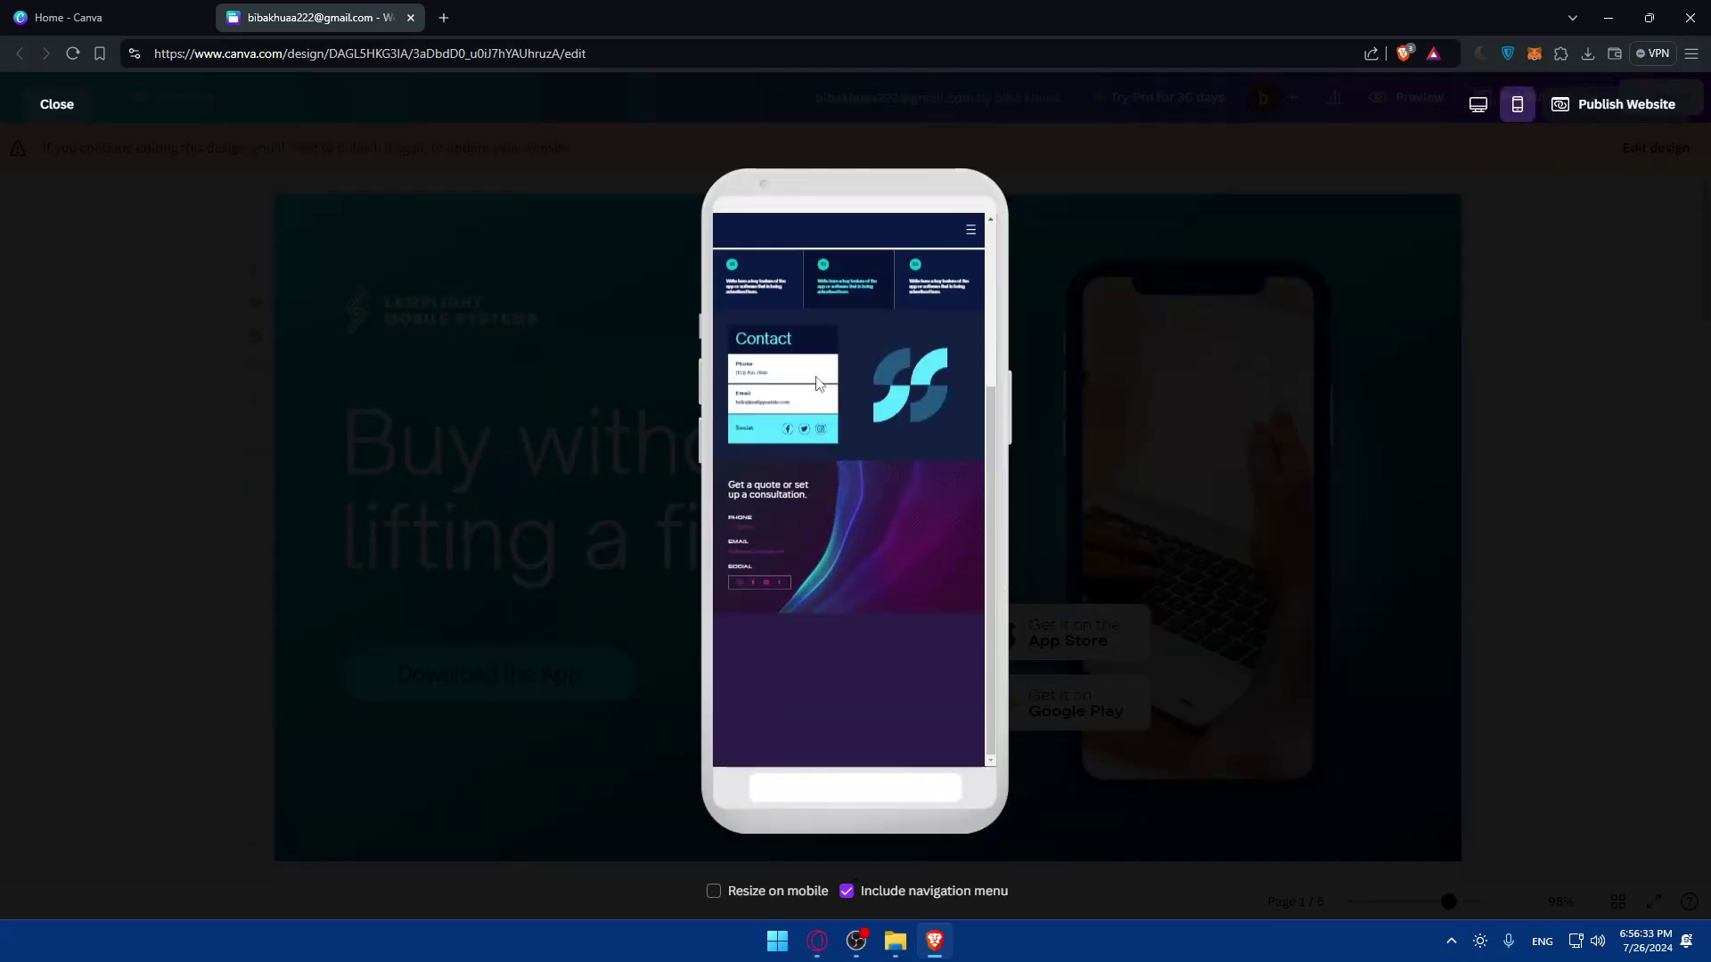
{"action": "scroll", "coordinate": [837, 531], "scroll_direction": "up", "scroll_amount": 5}
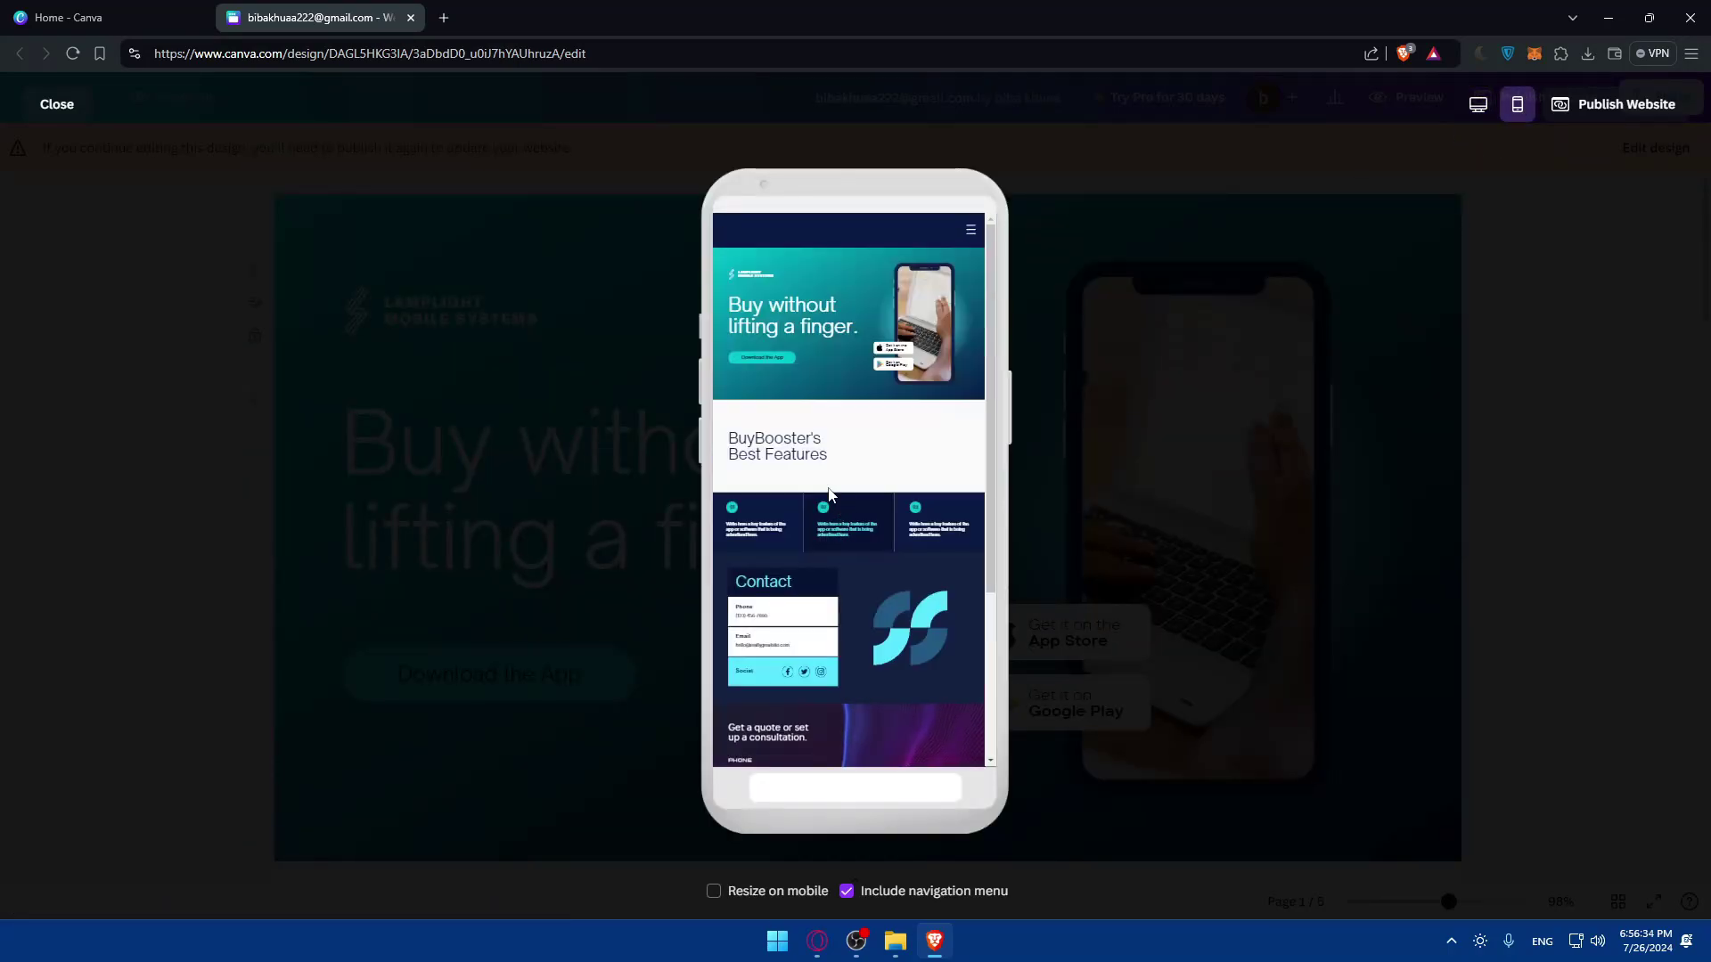
{"action": "left_click", "coordinate": [970, 231]}
{"action": "left_click", "coordinate": [972, 233]}
Compare the website's desktop and mobile previews and close the preview
{"action": "left_click", "coordinate": [1479, 104]}
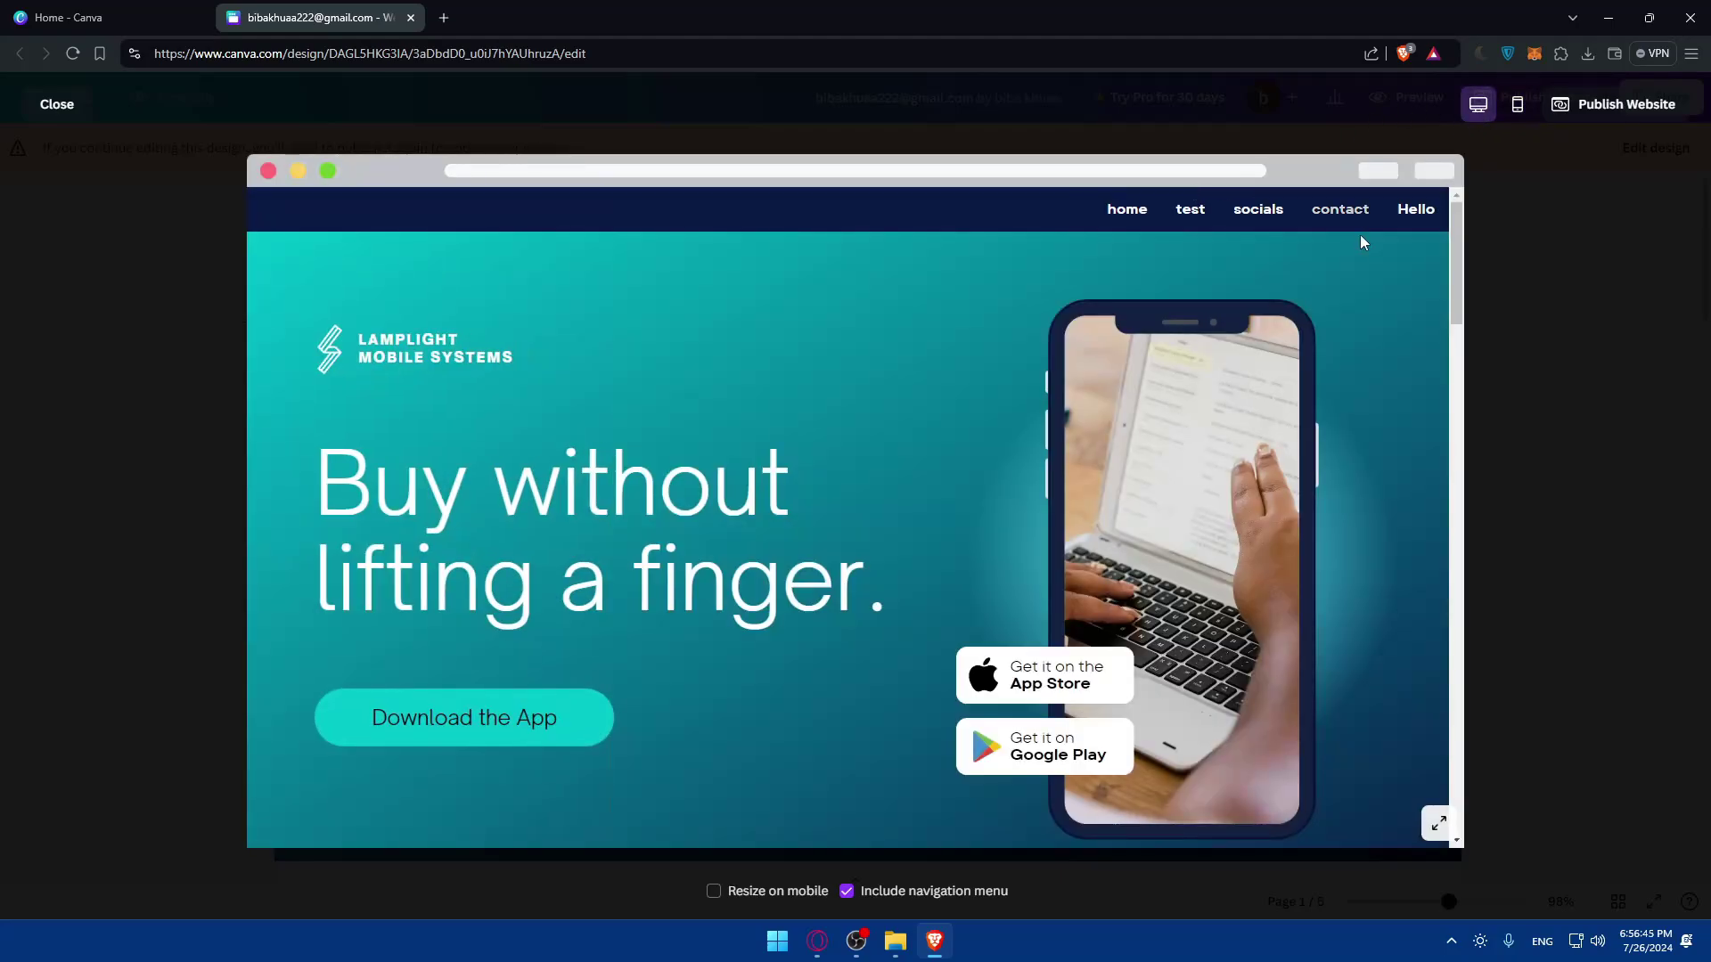
{"action": "left_click", "coordinate": [1517, 104]}
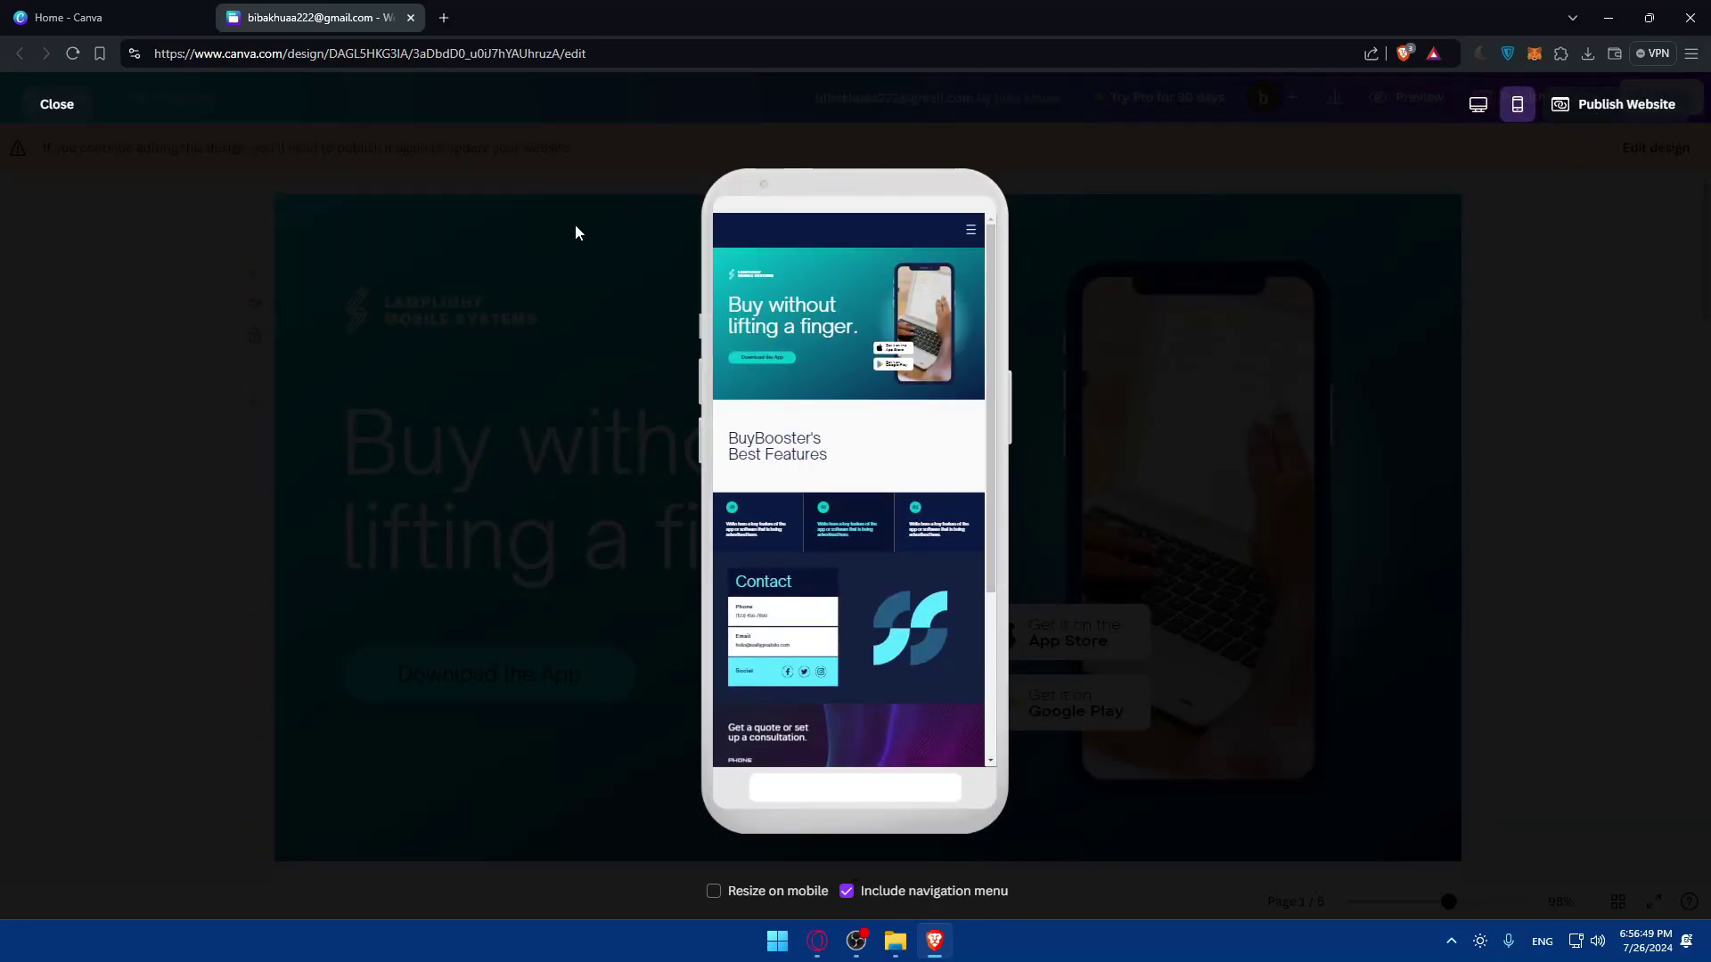
{"action": "left_click", "coordinate": [57, 105]}
Enable editing of the published website design and select its empty page 5
{"action": "left_click", "coordinate": [1659, 150]}
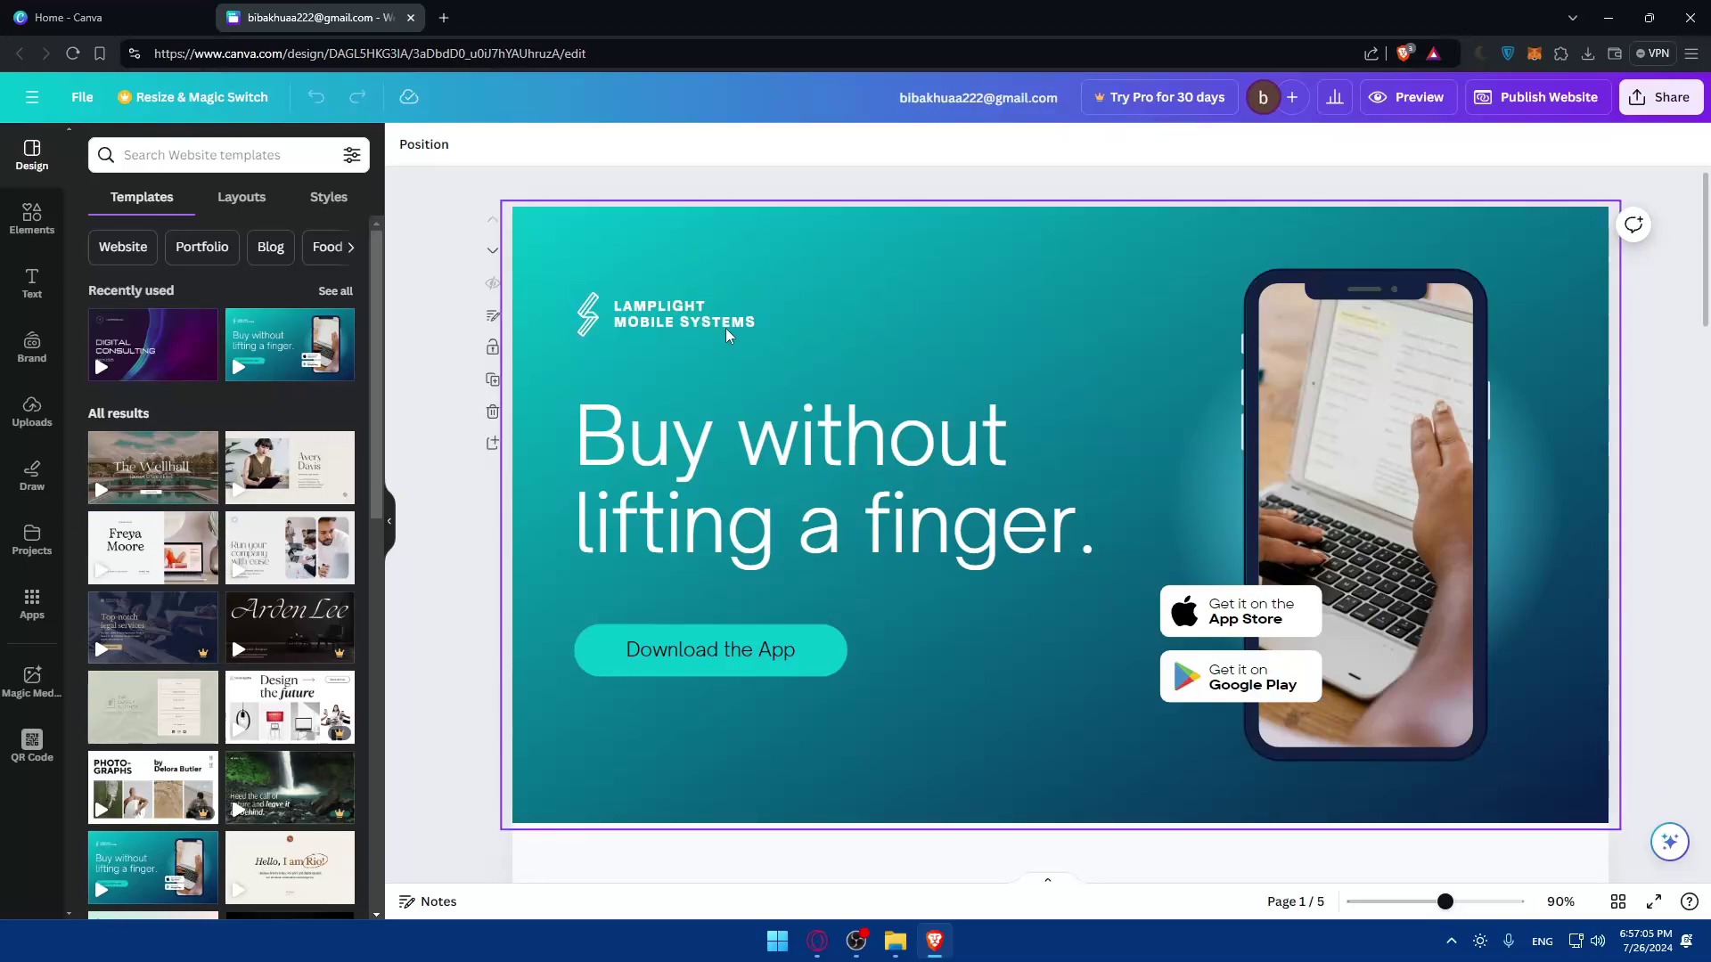
{"action": "scroll", "coordinate": [730, 408], "scroll_direction": "down", "scroll_amount": 10}
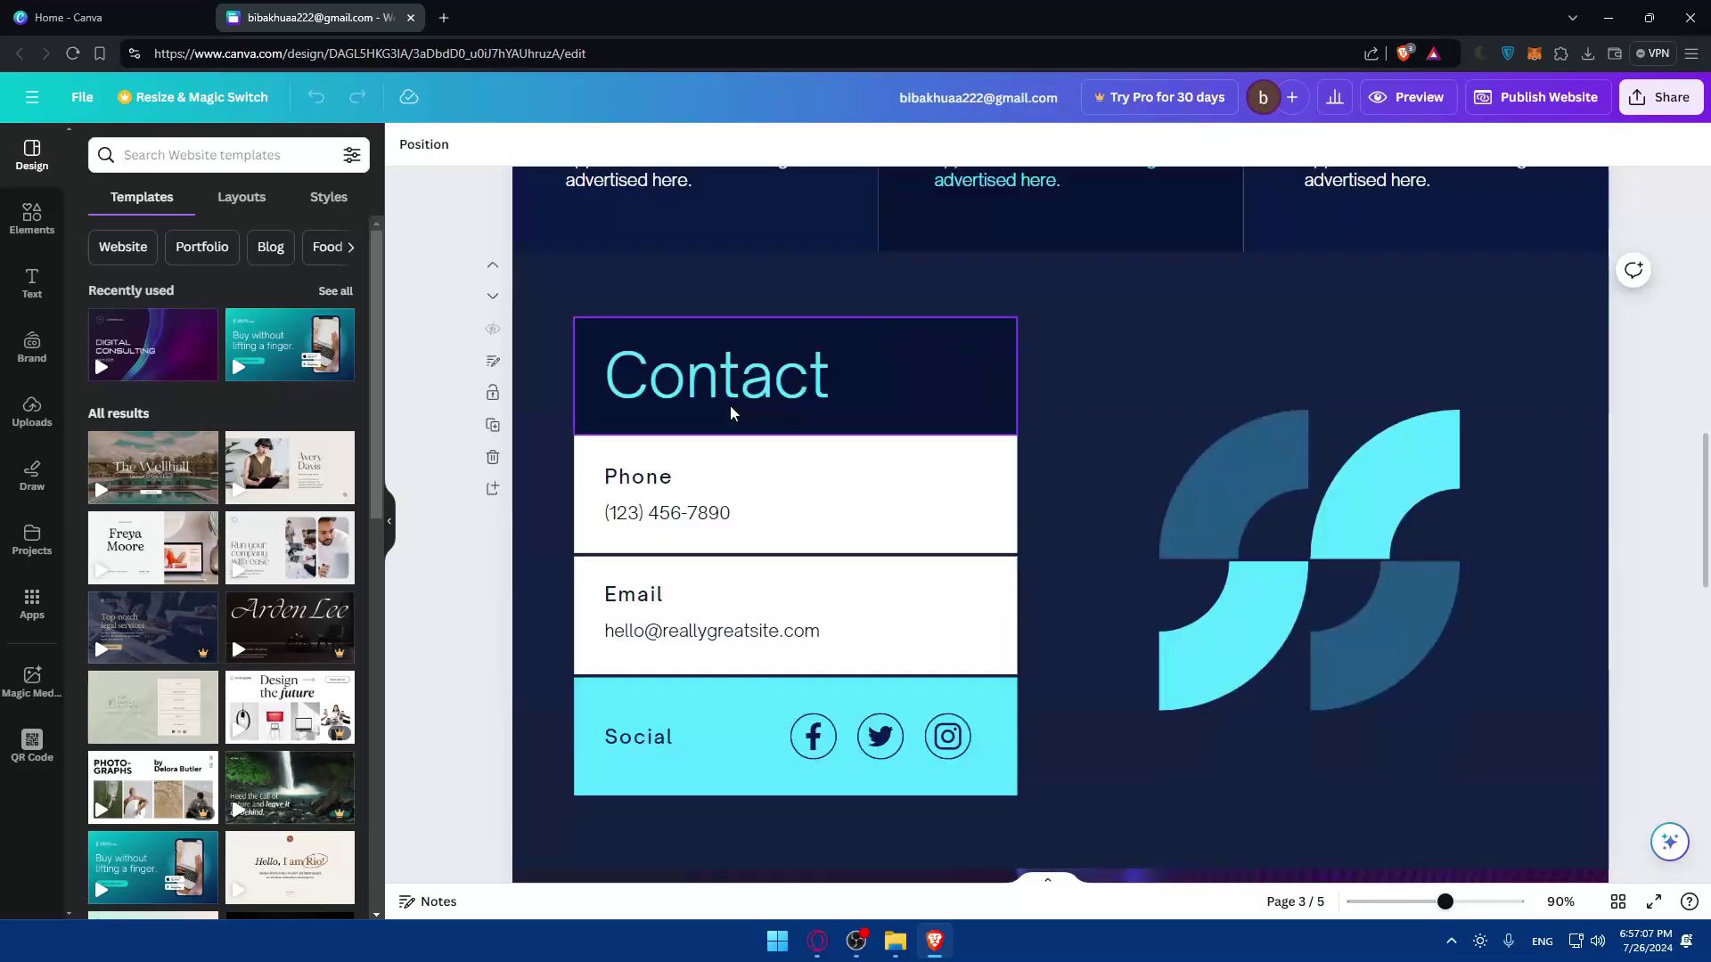
{"action": "scroll", "coordinate": [730, 412], "scroll_direction": "down", "scroll_amount": 10}
{"action": "left_click", "coordinate": [997, 554]}
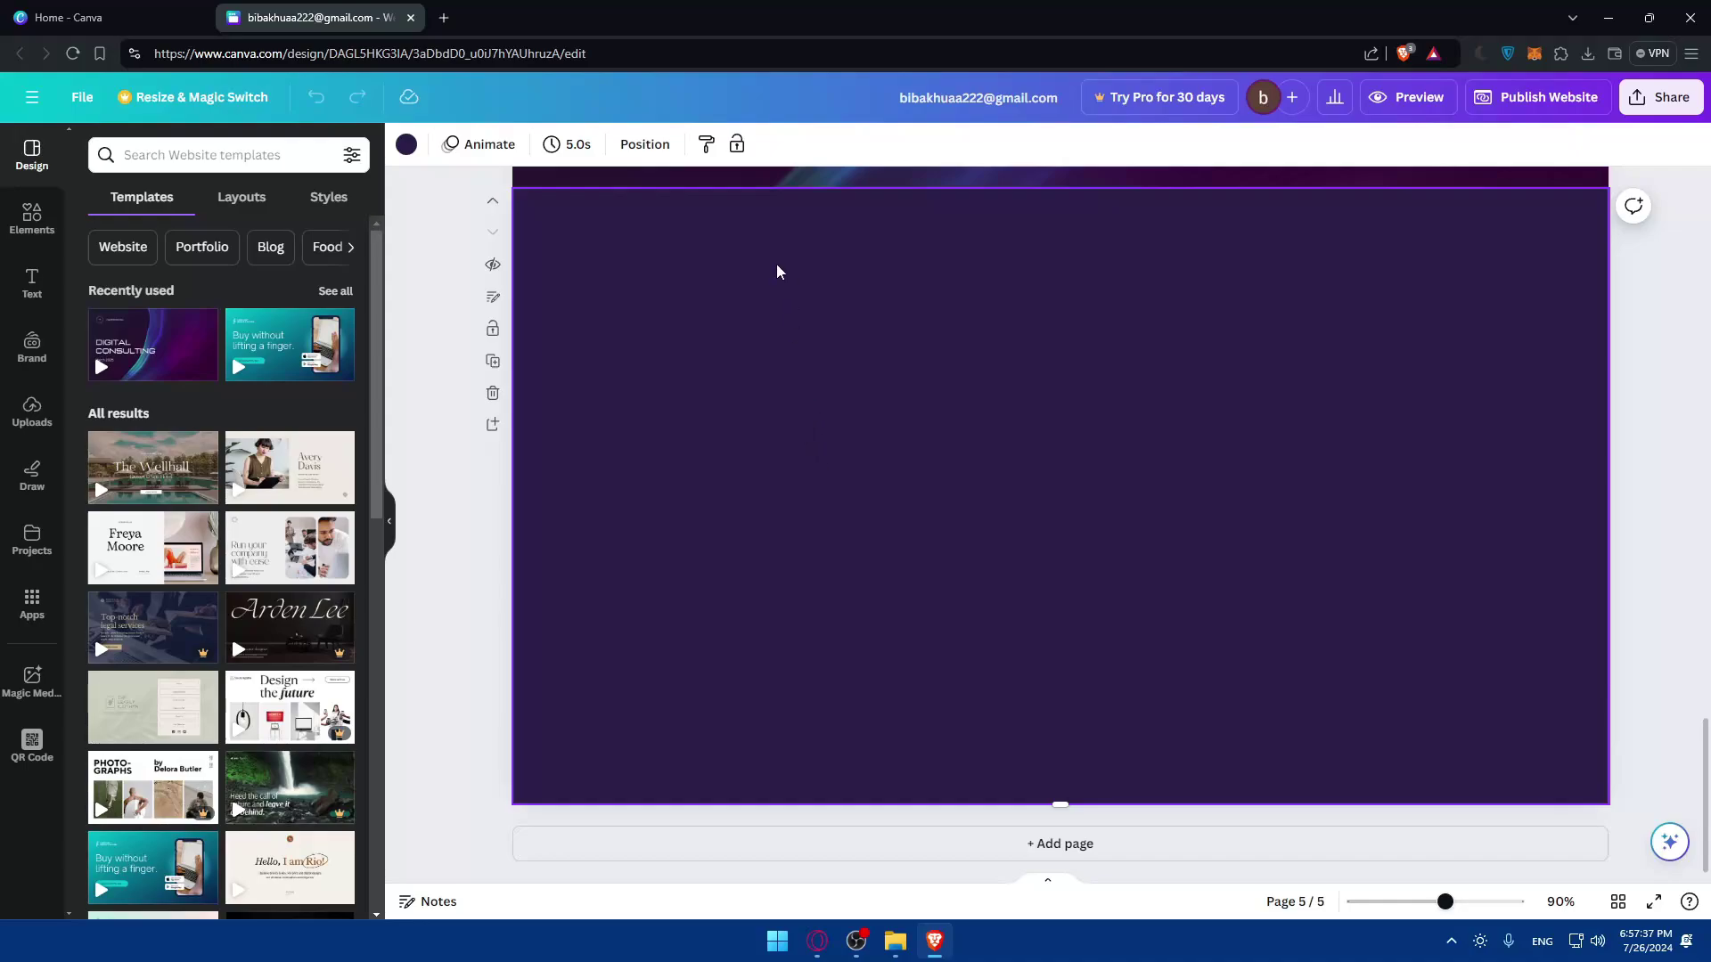
Search the web for "google forms" in a new browser tab
{"action": "left_click", "coordinate": [444, 18]}
{"action": "type", "text": "cotact"}
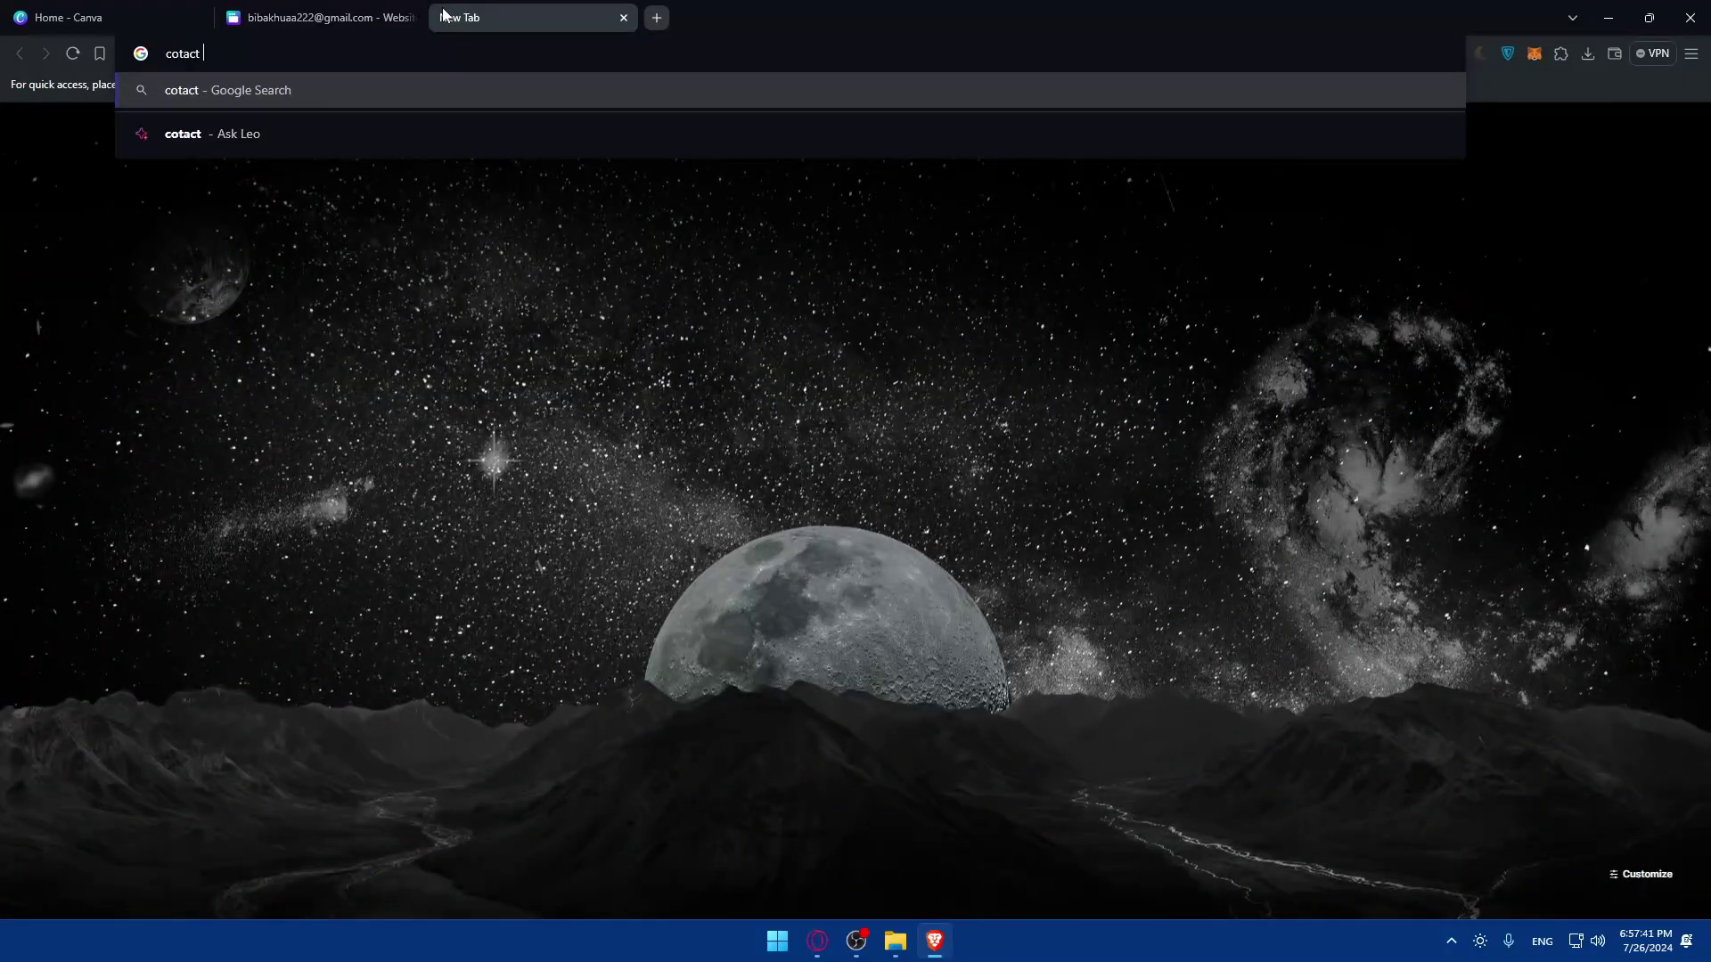
{"action": "key", "text": "BackSpace"}
{"action": "key", "text": "BackSpace"}
{"action": "key", "text": "BackSpace"}
{"action": "key", "text": "BackSpace"}
{"action": "key", "text": "BackSpace"}
{"action": "key", "text": "BackSpace"}
{"action": "key", "text": "BackSpace"}
{"action": "type", "text": "google forms"}
{"action": "key", "text": "Return"}
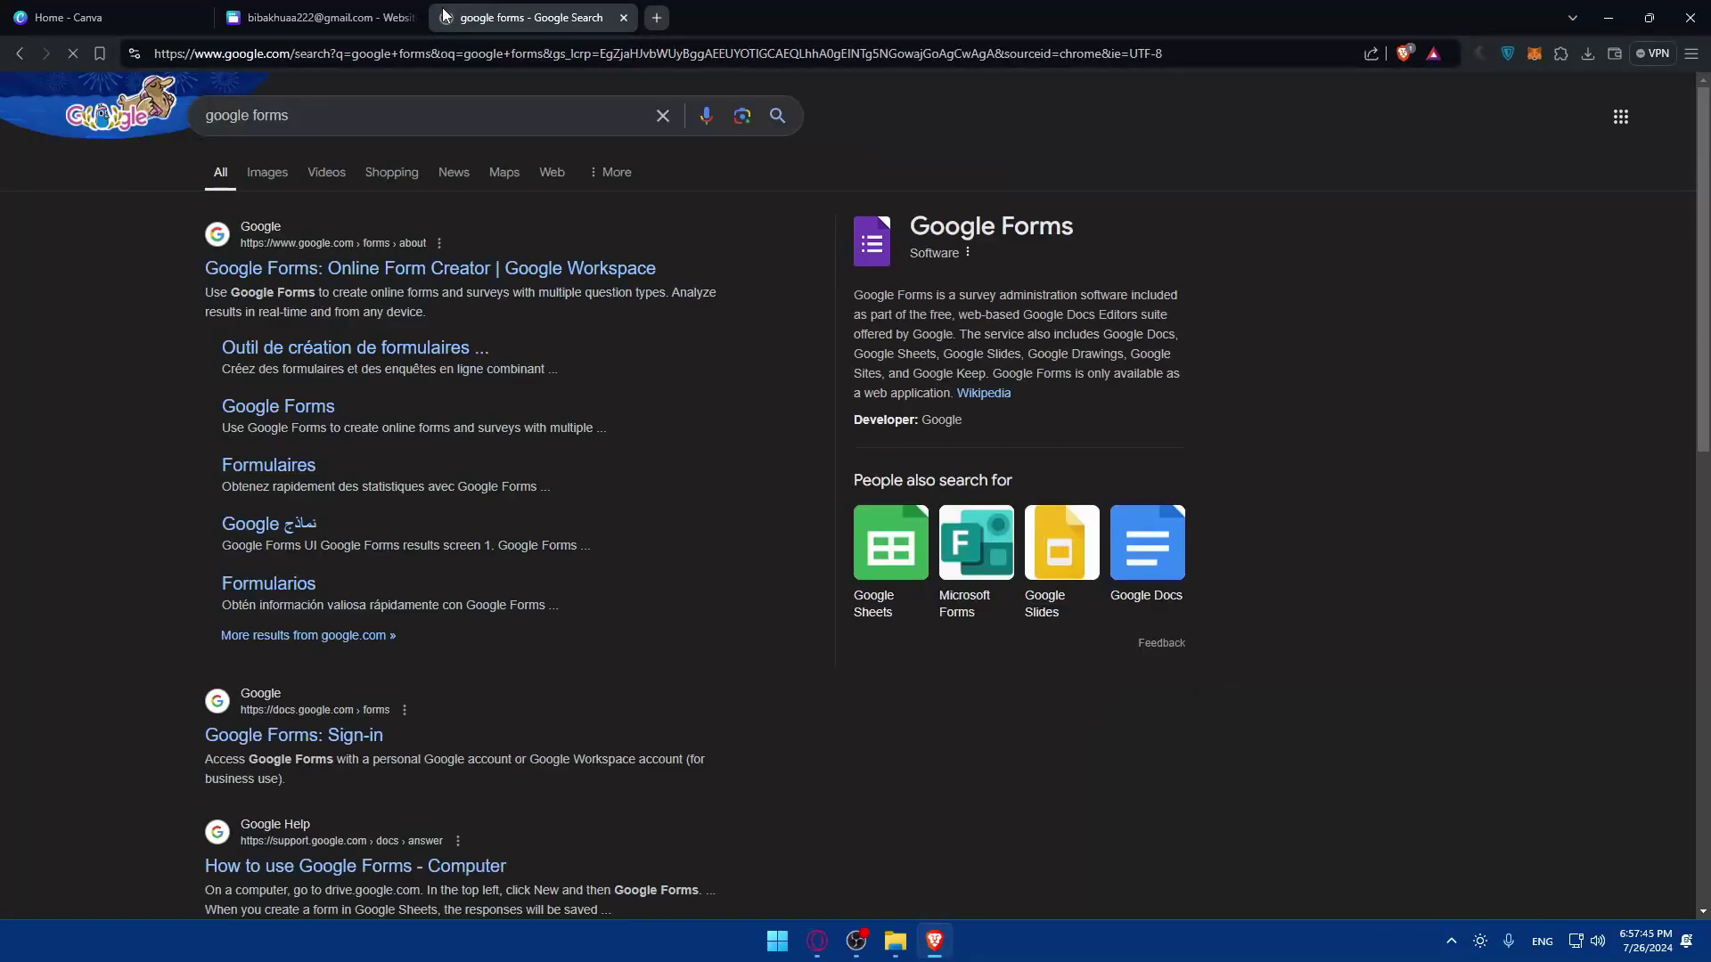
Open the Google Forms overview site from the search results
{"action": "left_click", "coordinate": [486, 266]}
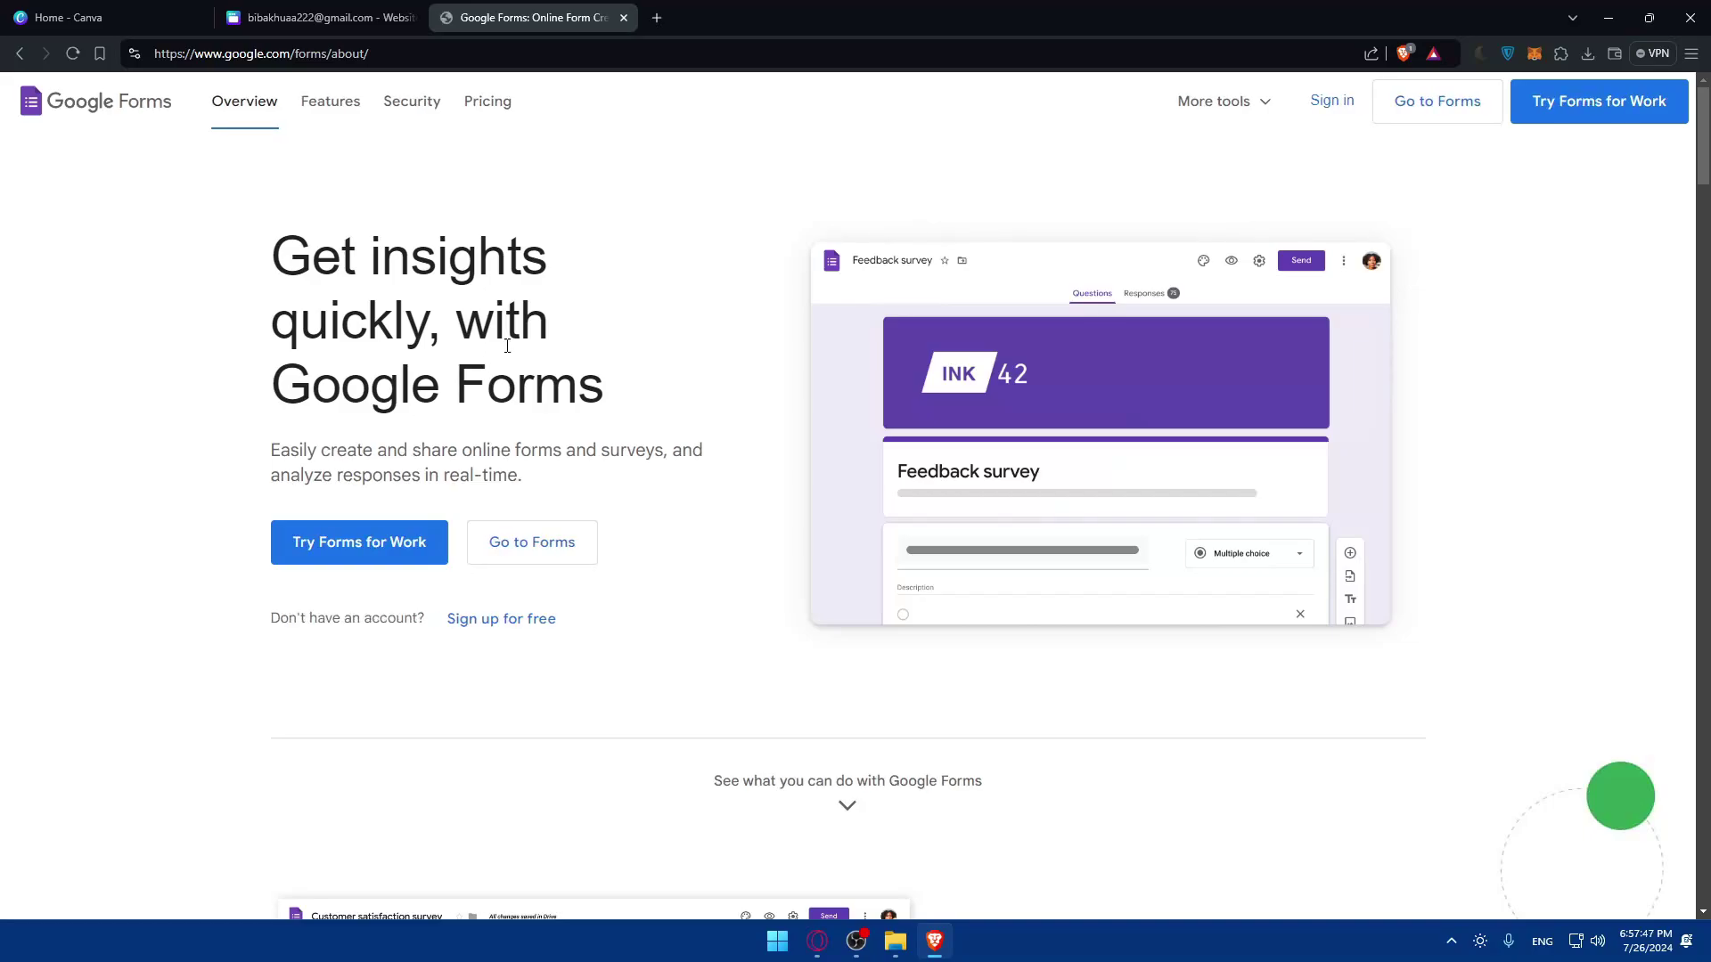
{"action": "left_click", "coordinate": [357, 552]}
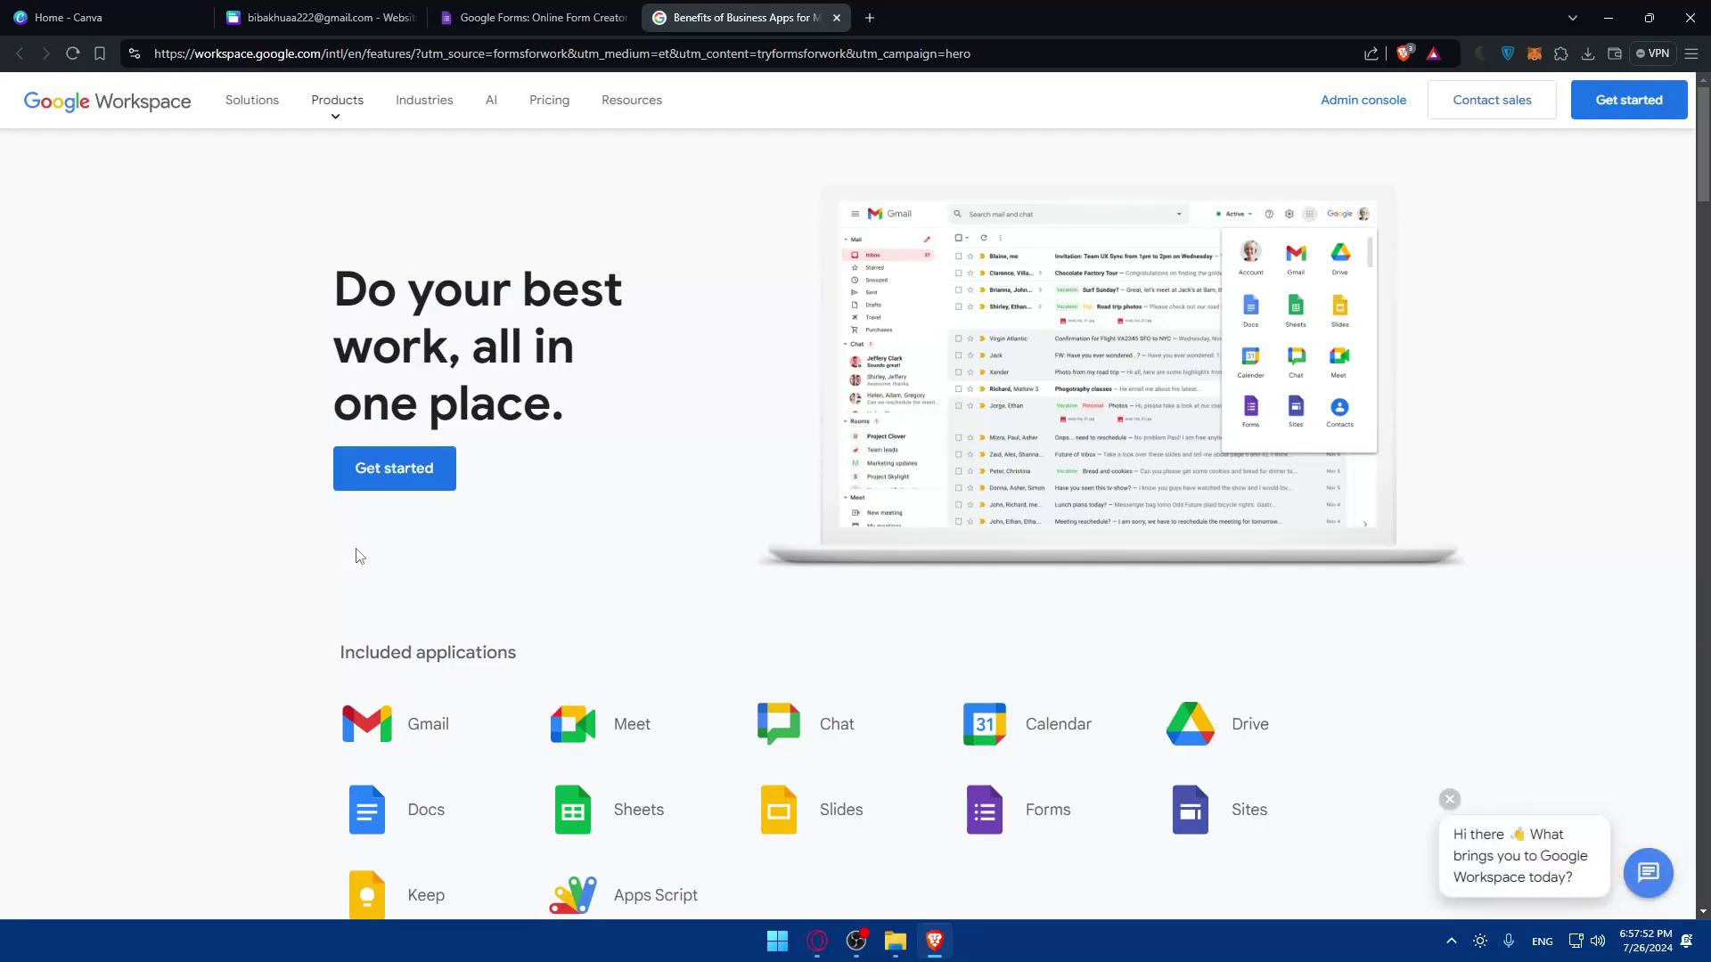
{"action": "left_click", "coordinate": [383, 470]}
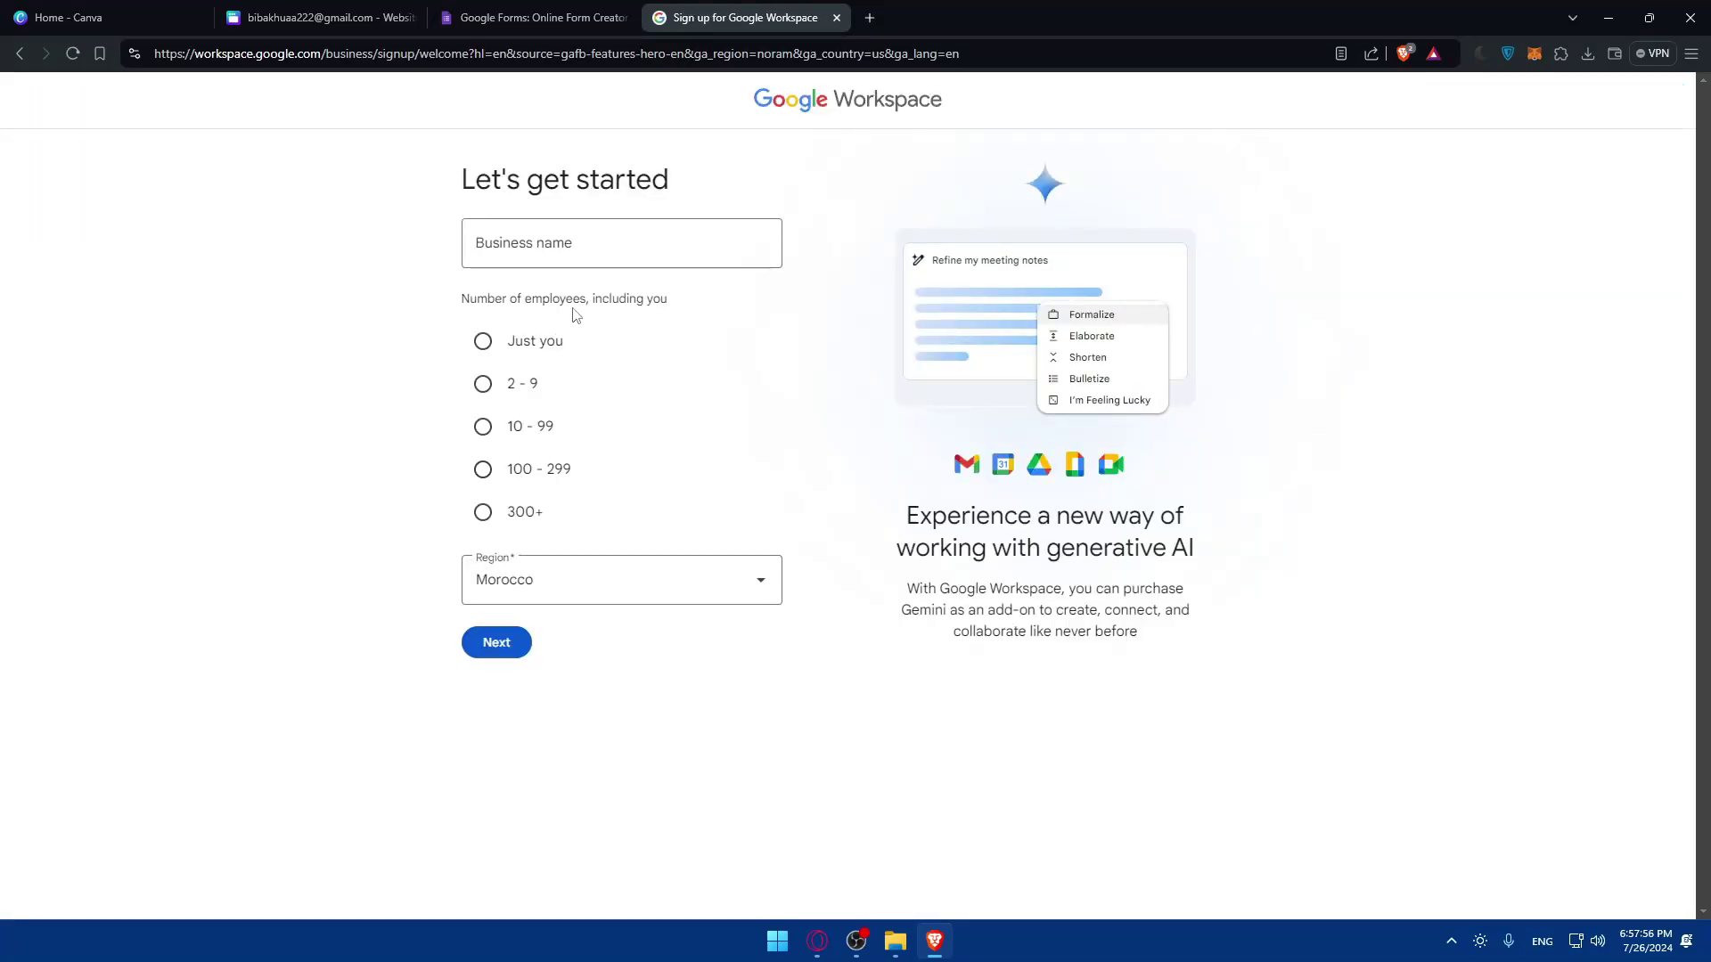
{"action": "key", "text": "alt+Left"}
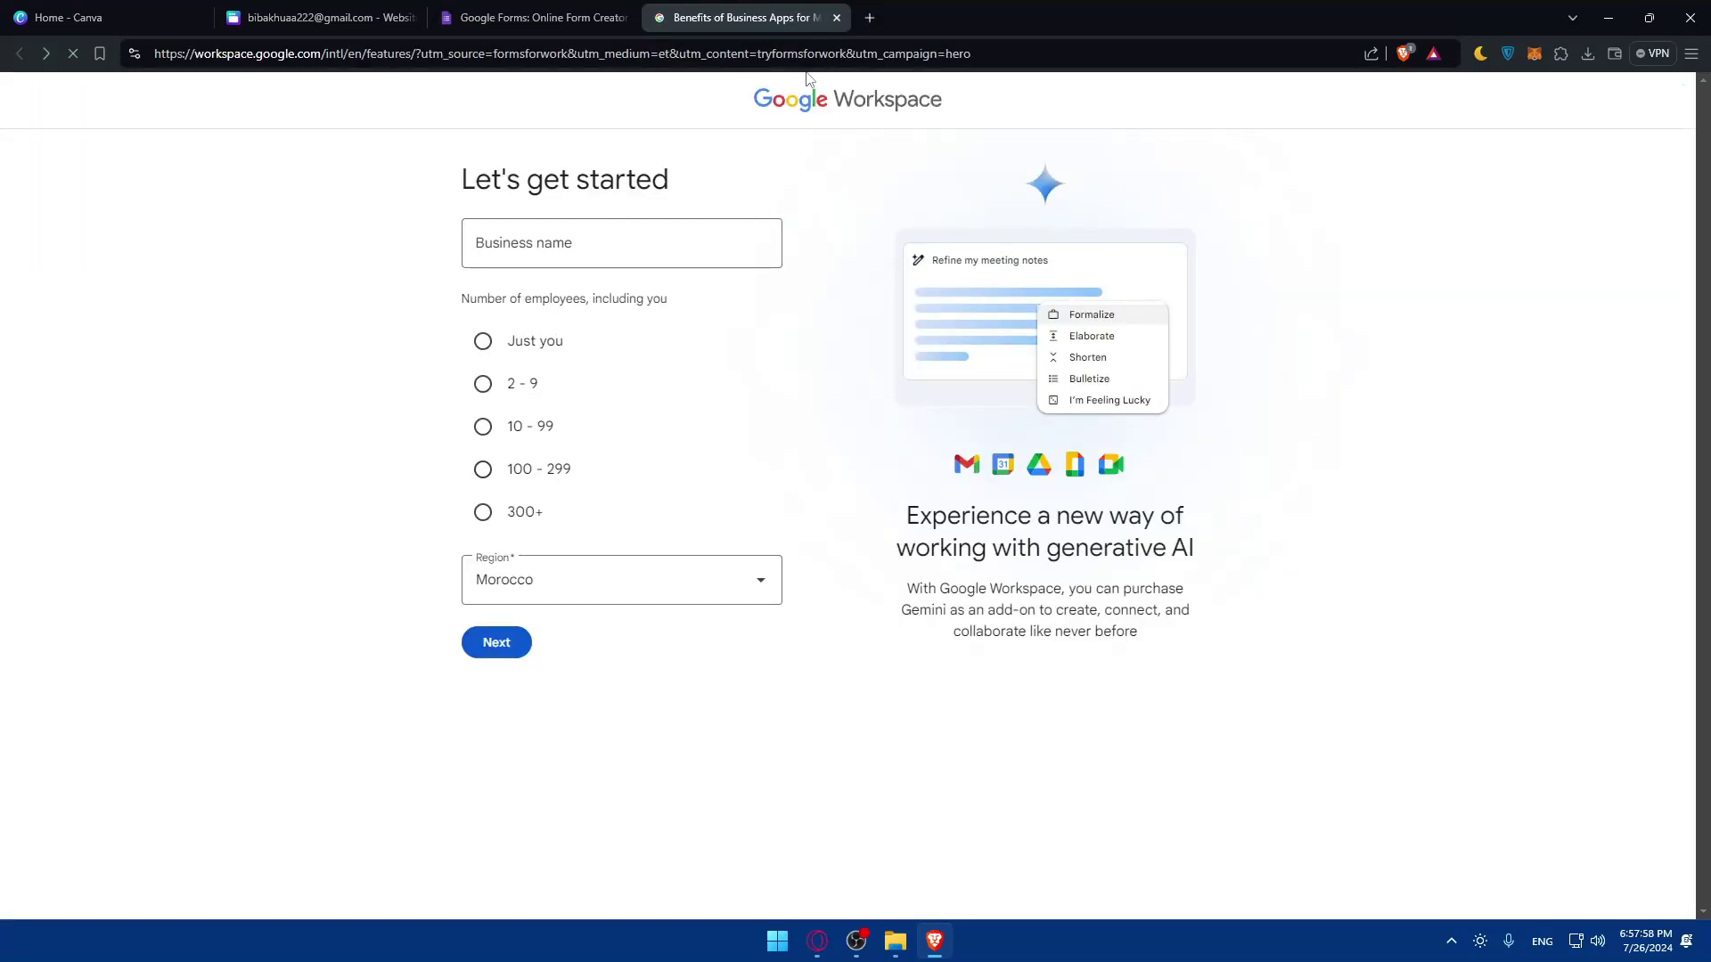
{"action": "key", "text": "ctrl+w"}
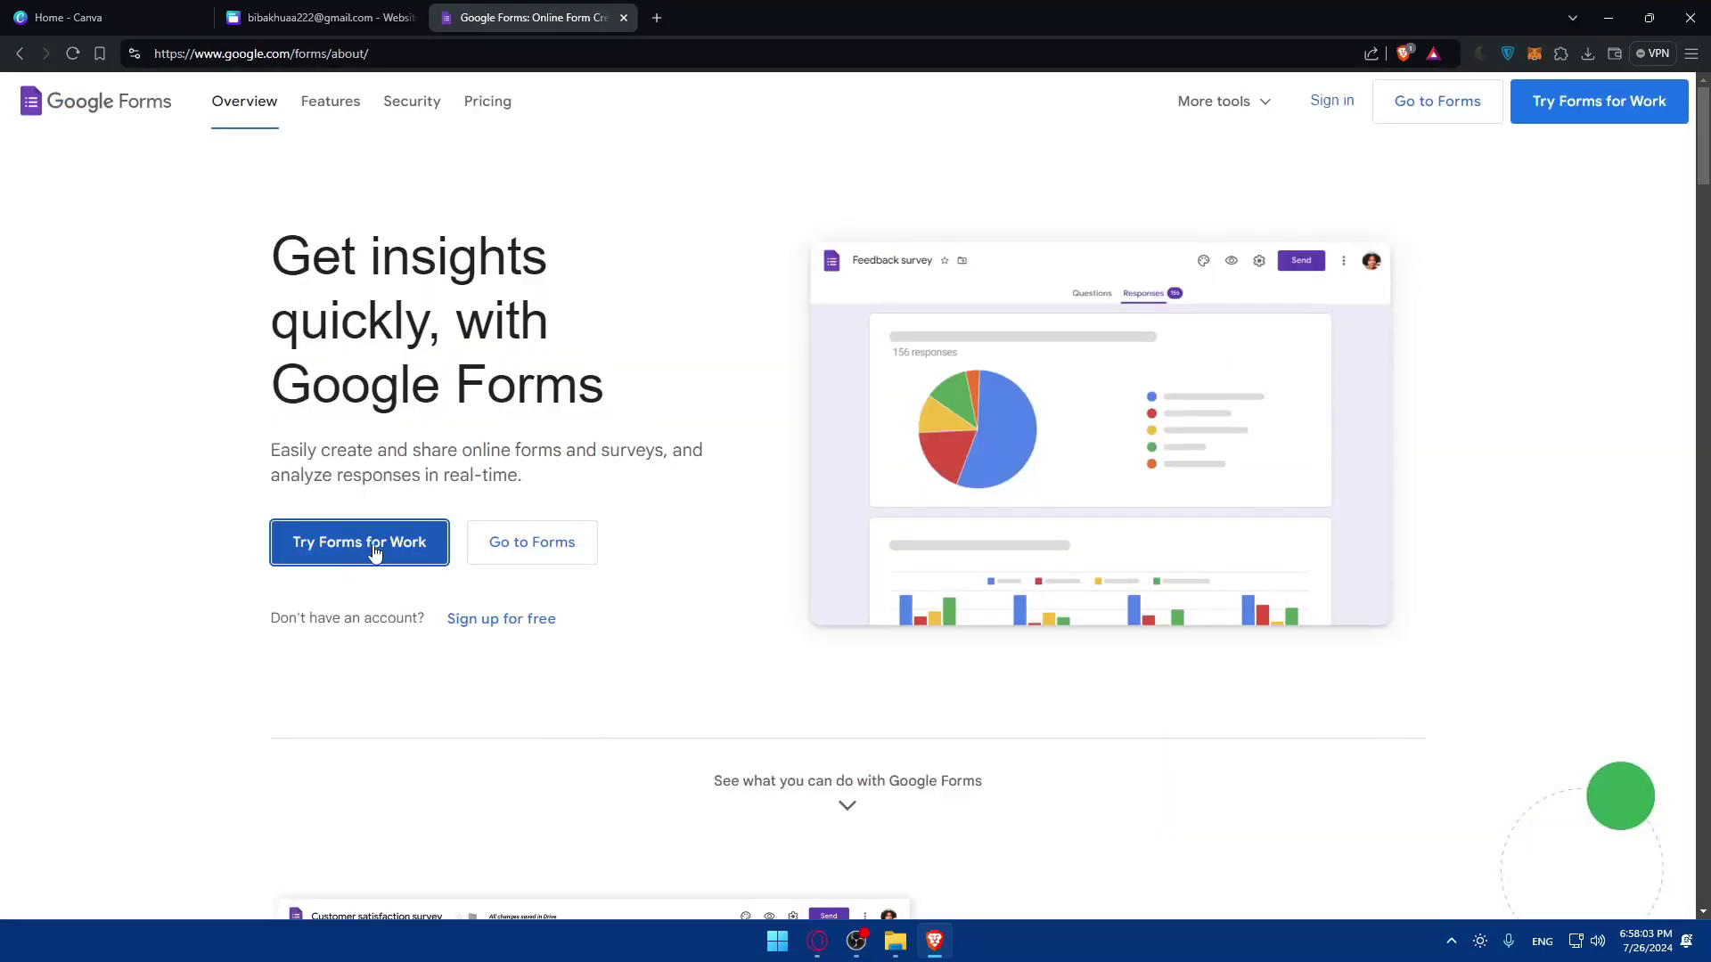
Go to Google Forms, create a form from the Contact Information template and dismiss the tour offer
{"action": "left_click", "coordinate": [551, 541]}
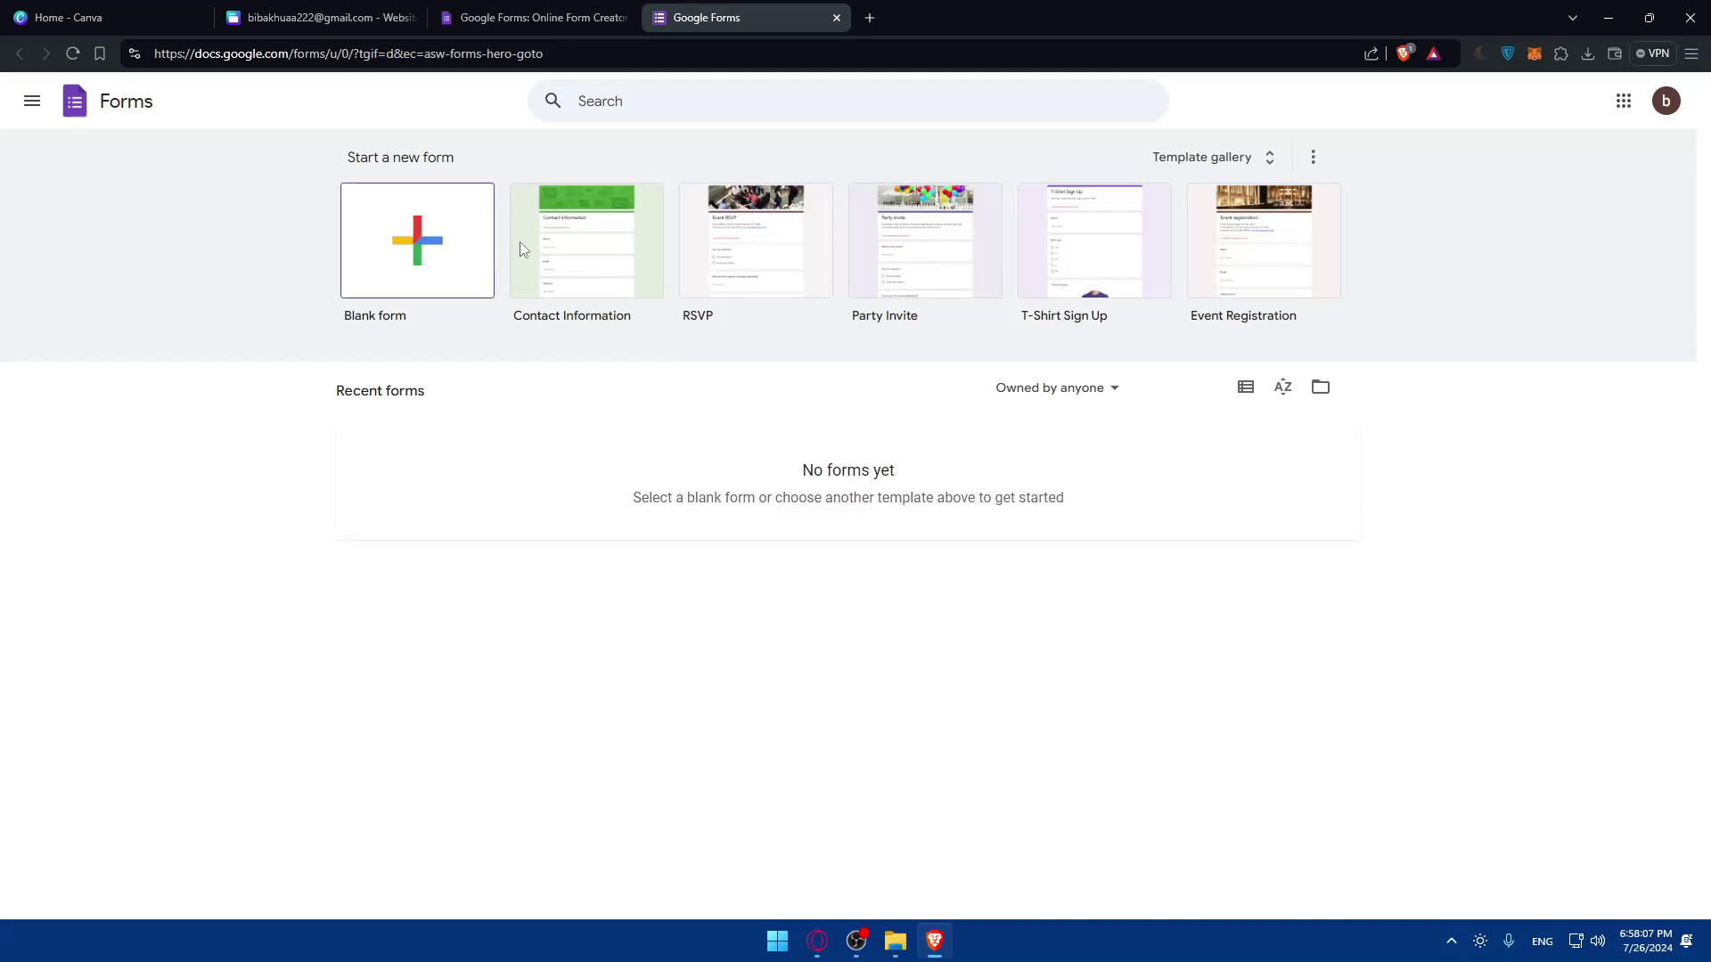
{"action": "left_click", "coordinate": [575, 235]}
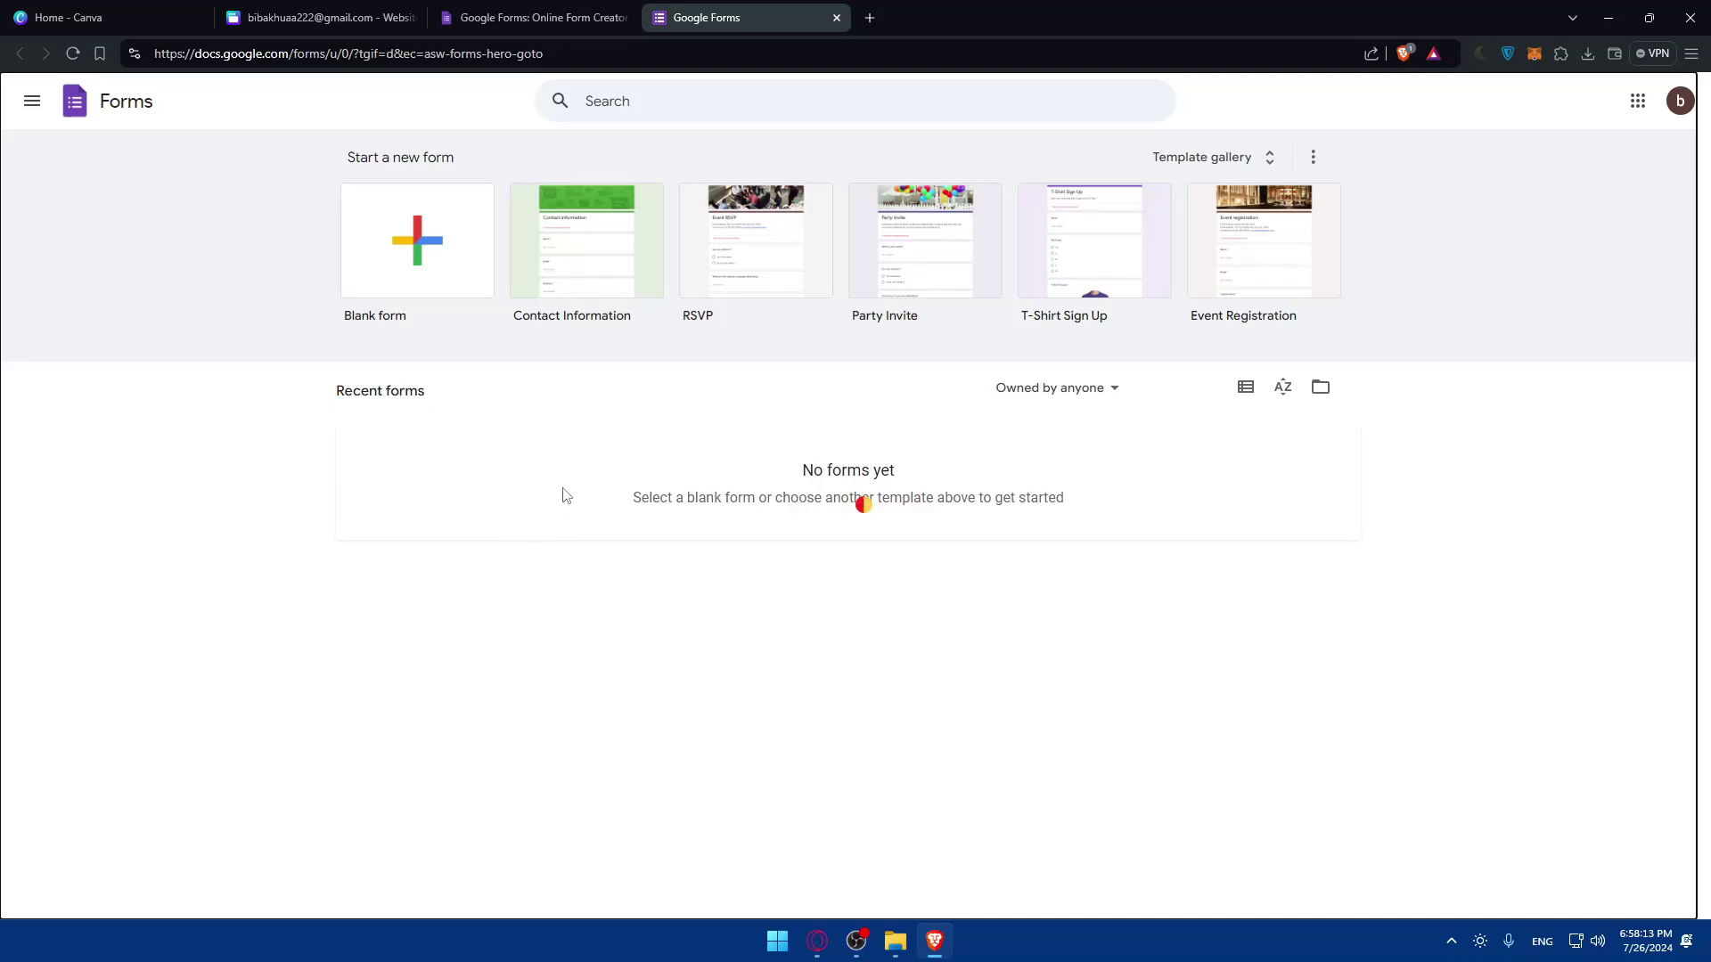
{"action": "left_click", "coordinate": [387, 208]}
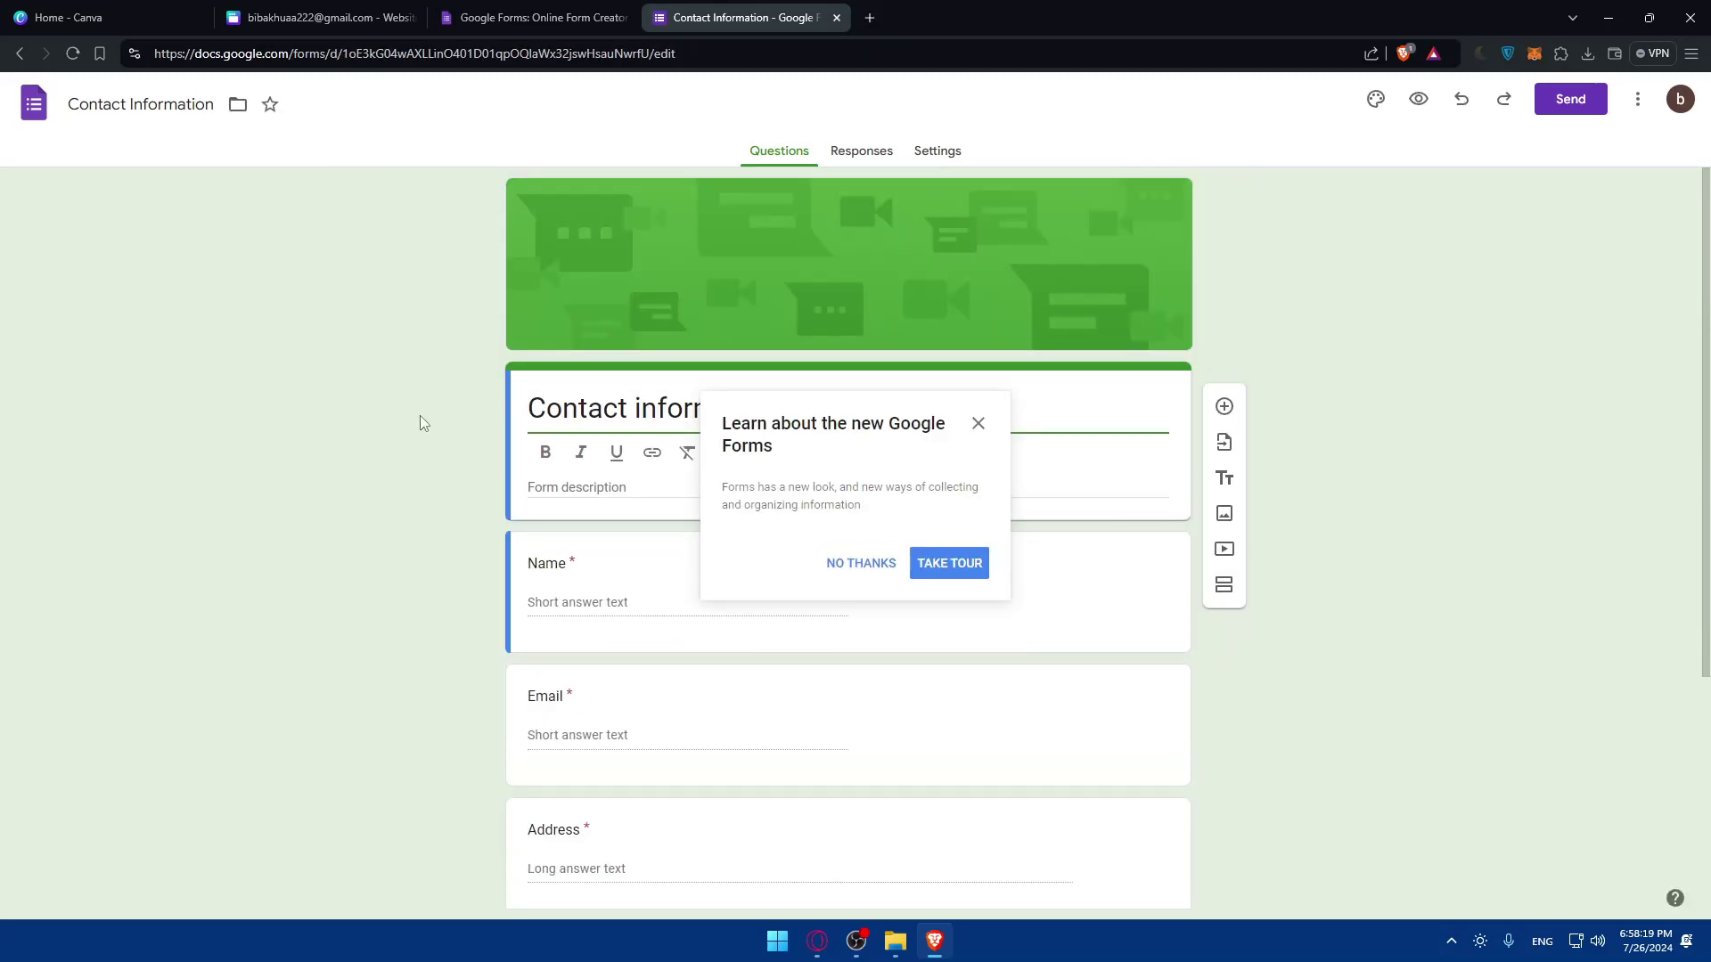
{"action": "left_click", "coordinate": [977, 424]}
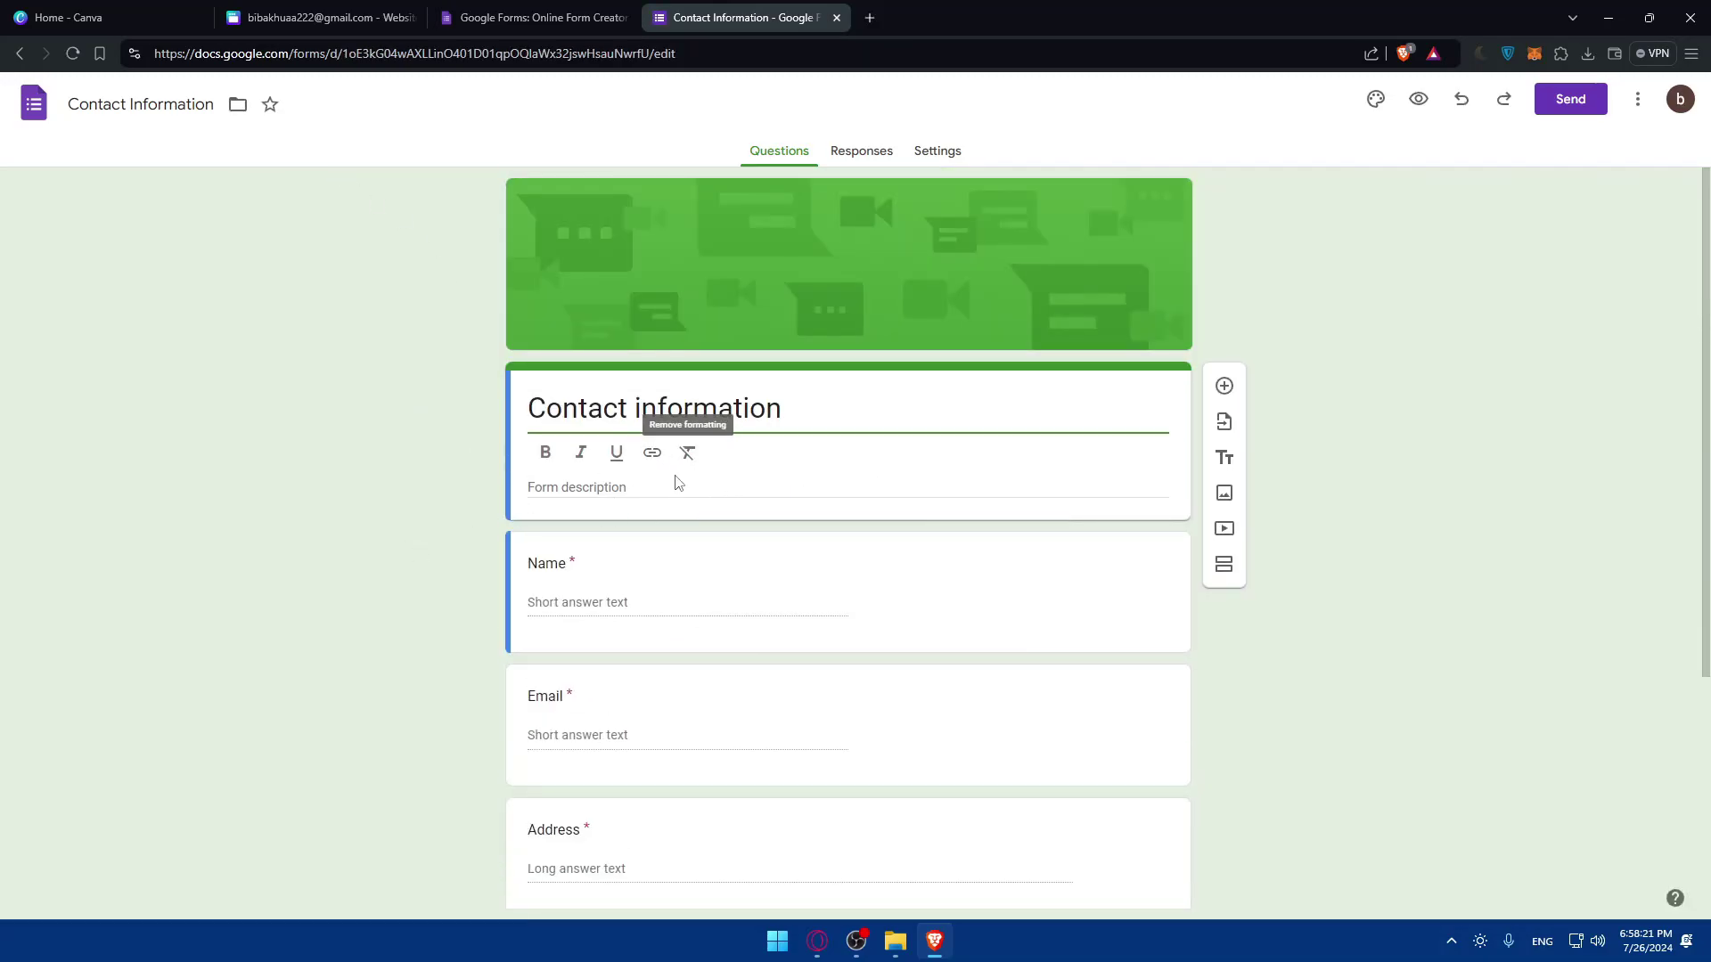
Review the questions in the Contact Information form, from the name field down to the comments field
{"action": "scroll", "coordinate": [601, 443], "scroll_direction": "down", "scroll_amount": 3}
{"action": "scroll", "coordinate": [593, 383], "scroll_direction": "up", "scroll_amount": 2}
{"action": "scroll", "coordinate": [571, 419], "scroll_direction": "down", "scroll_amount": 2}
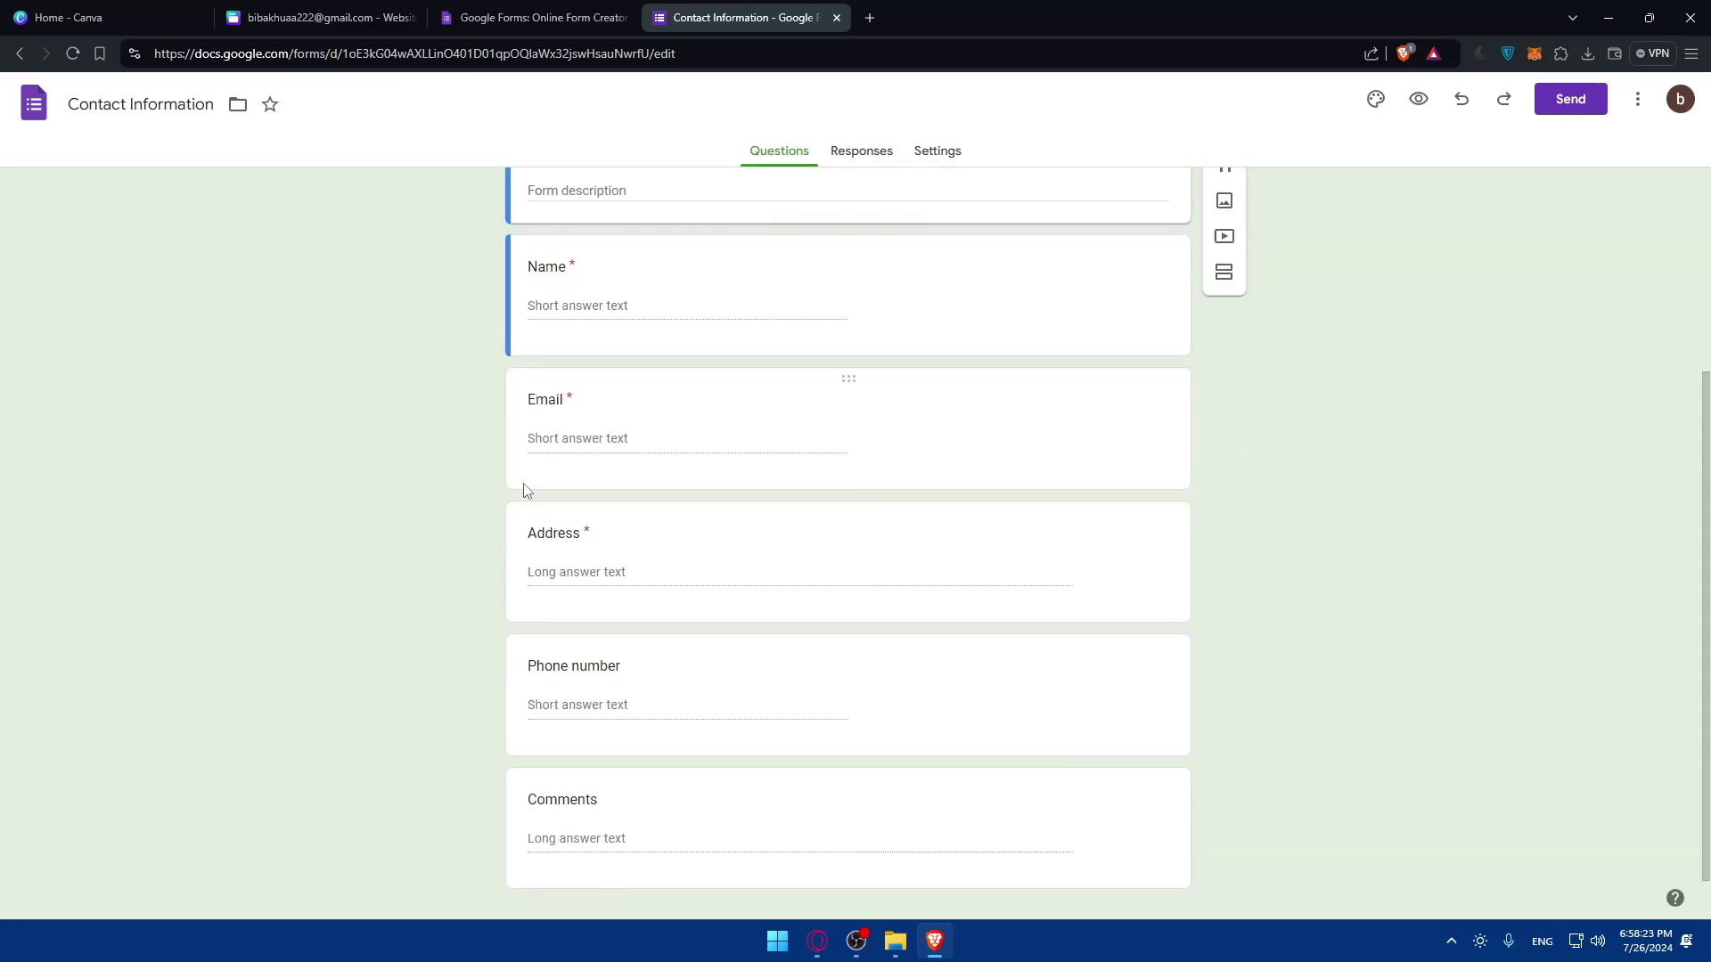
{"action": "scroll", "coordinate": [624, 481], "scroll_direction": "down", "scroll_amount": 1}
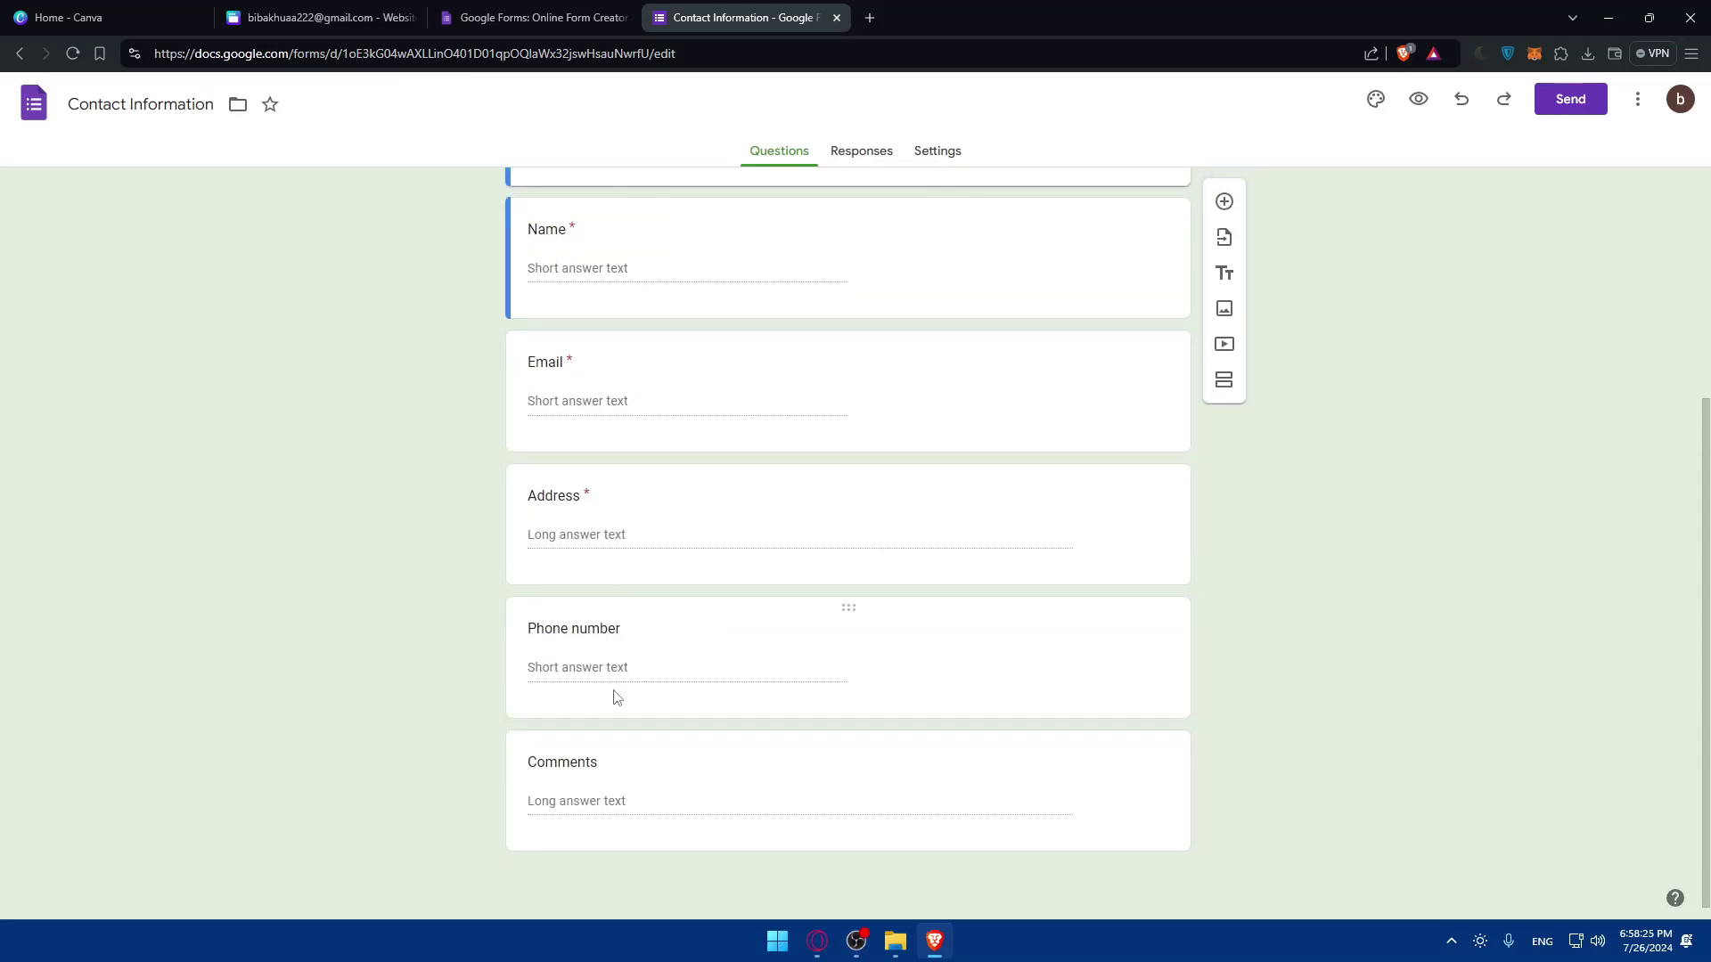
{"action": "left_click", "coordinate": [1114, 748]}
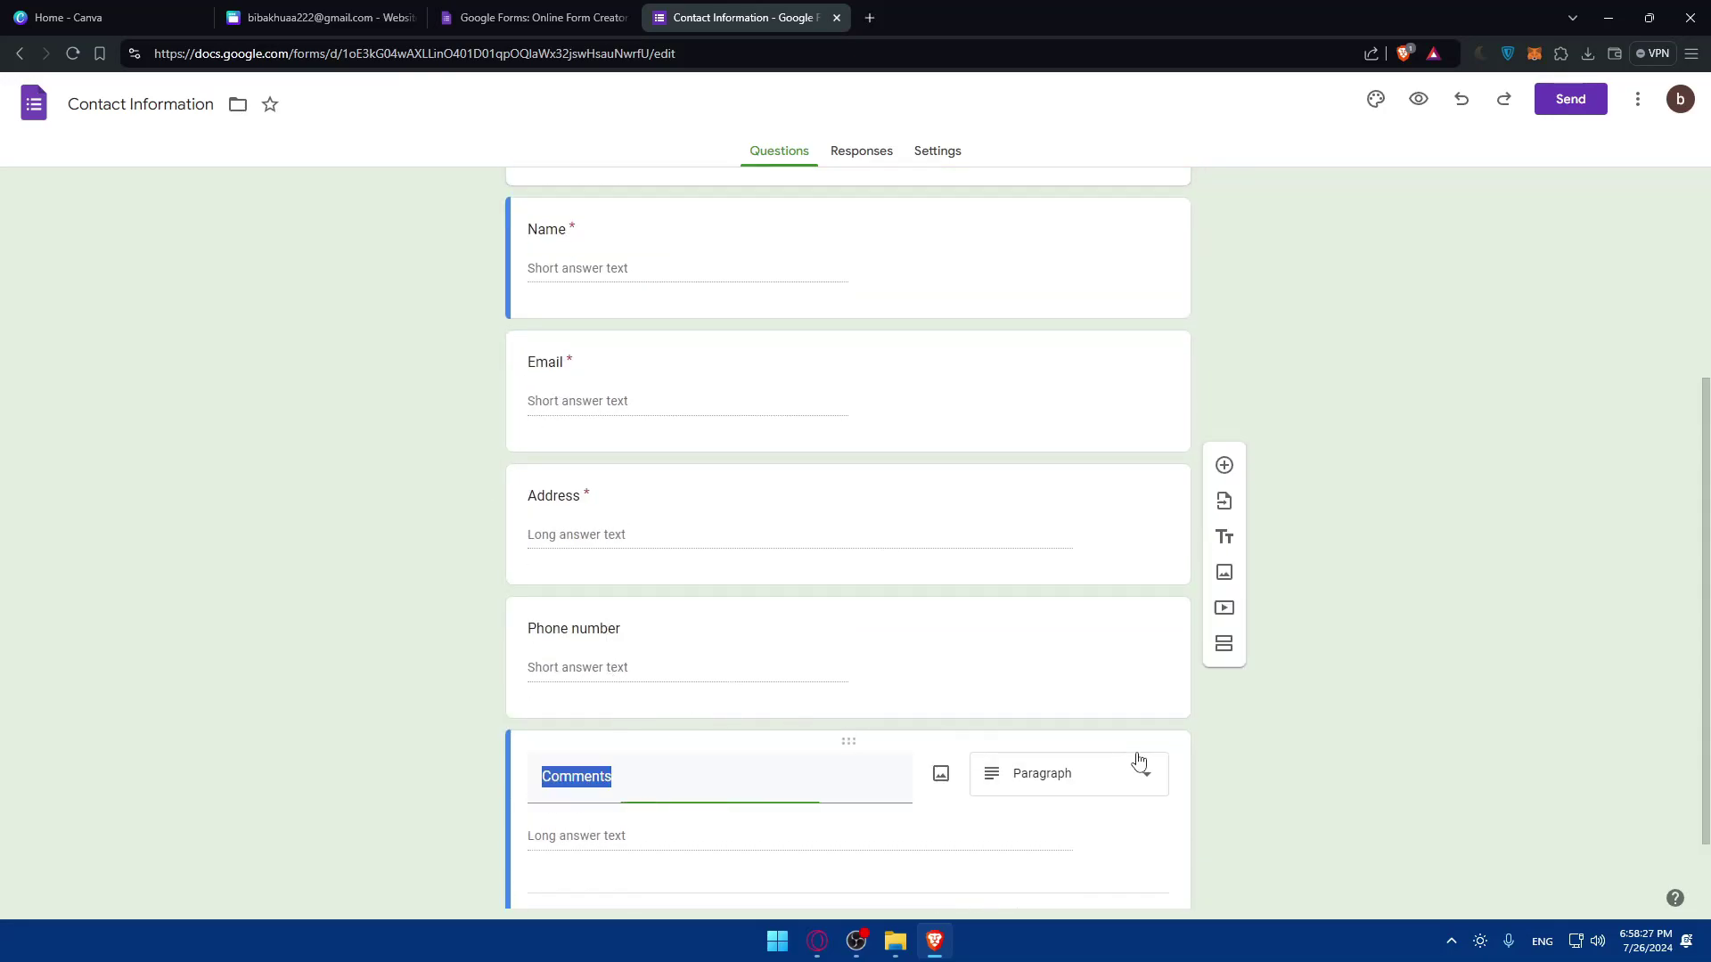
{"action": "key", "text": "ctrl+z"}
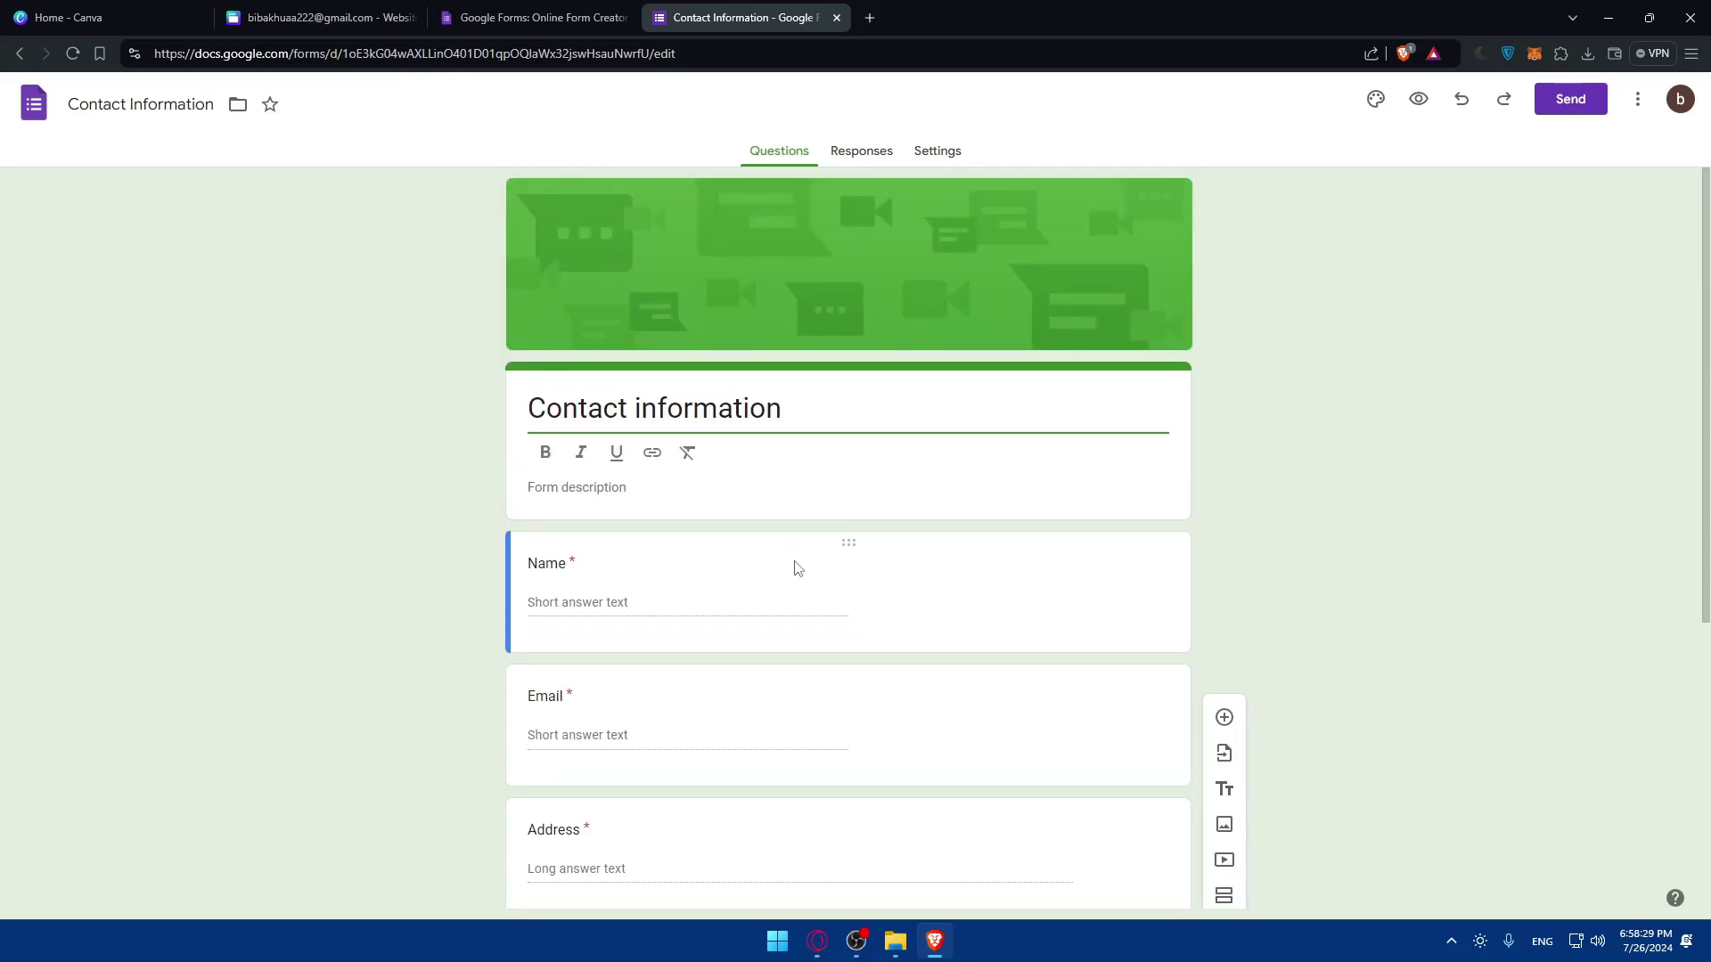
{"action": "key", "text": "ctrl+z"}
{"action": "key", "text": "ctrl+z"}
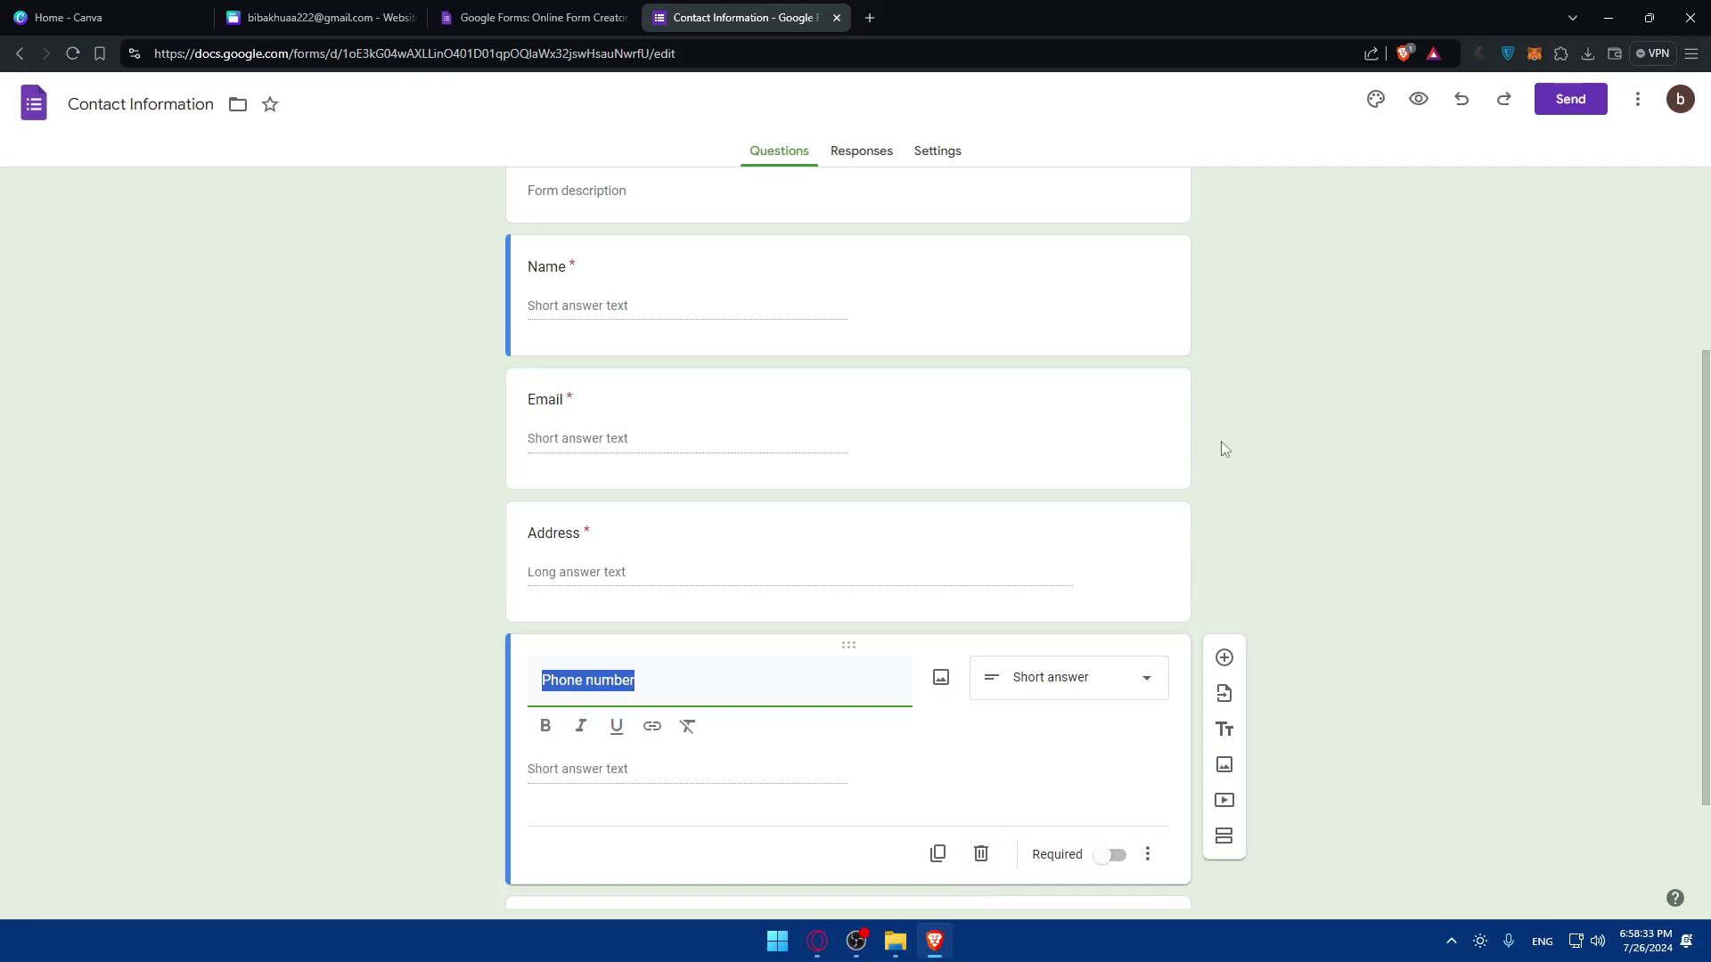
{"action": "key", "text": "ctrl+z"}
Copy the Contact Information form's embed HTML code from its sending options
{"action": "left_click", "coordinate": [1546, 103]}
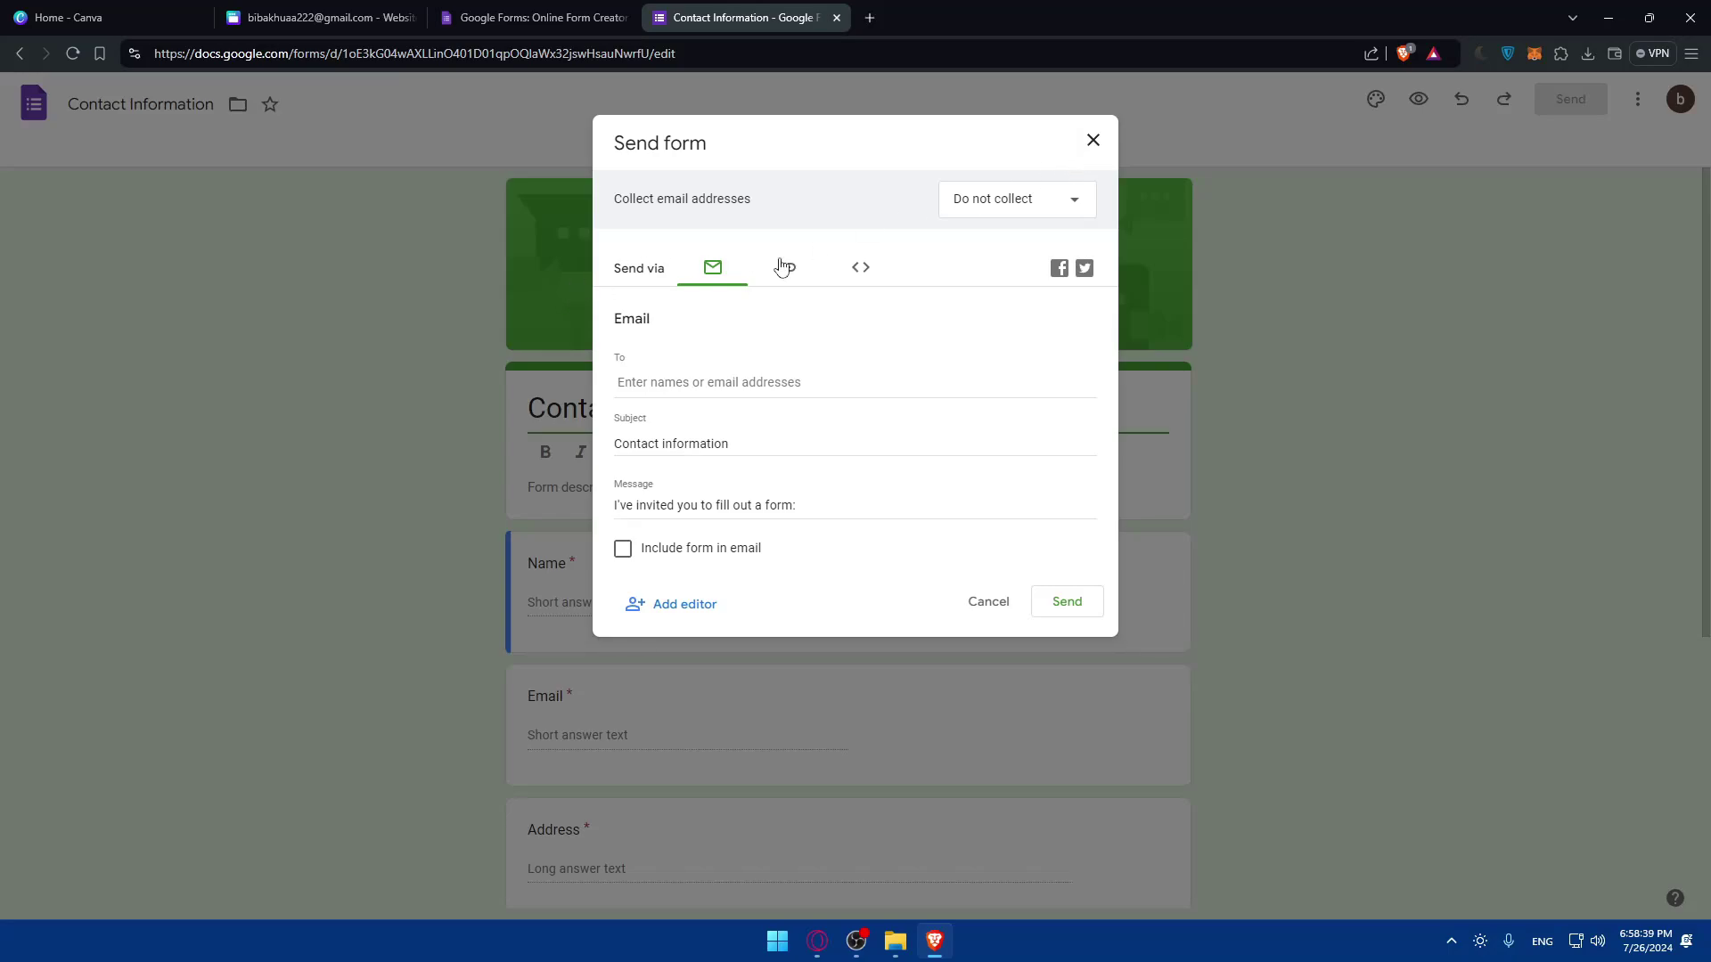
{"action": "left_click", "coordinate": [786, 269]}
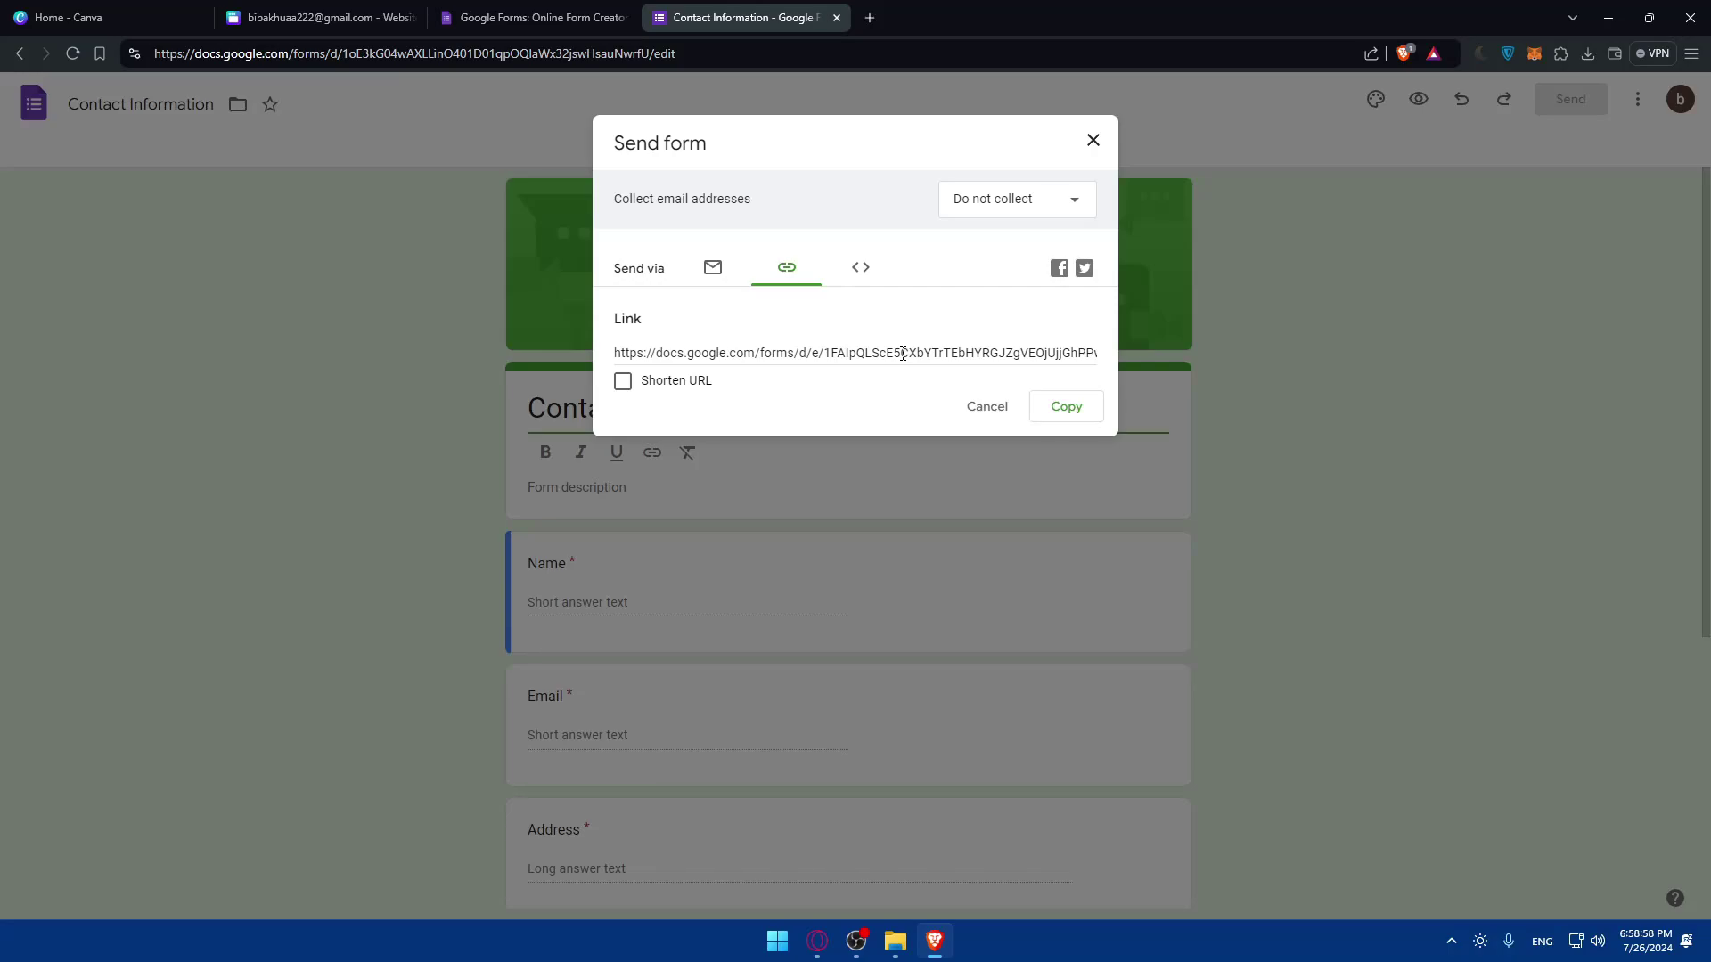
{"action": "left_click", "coordinate": [859, 269]}
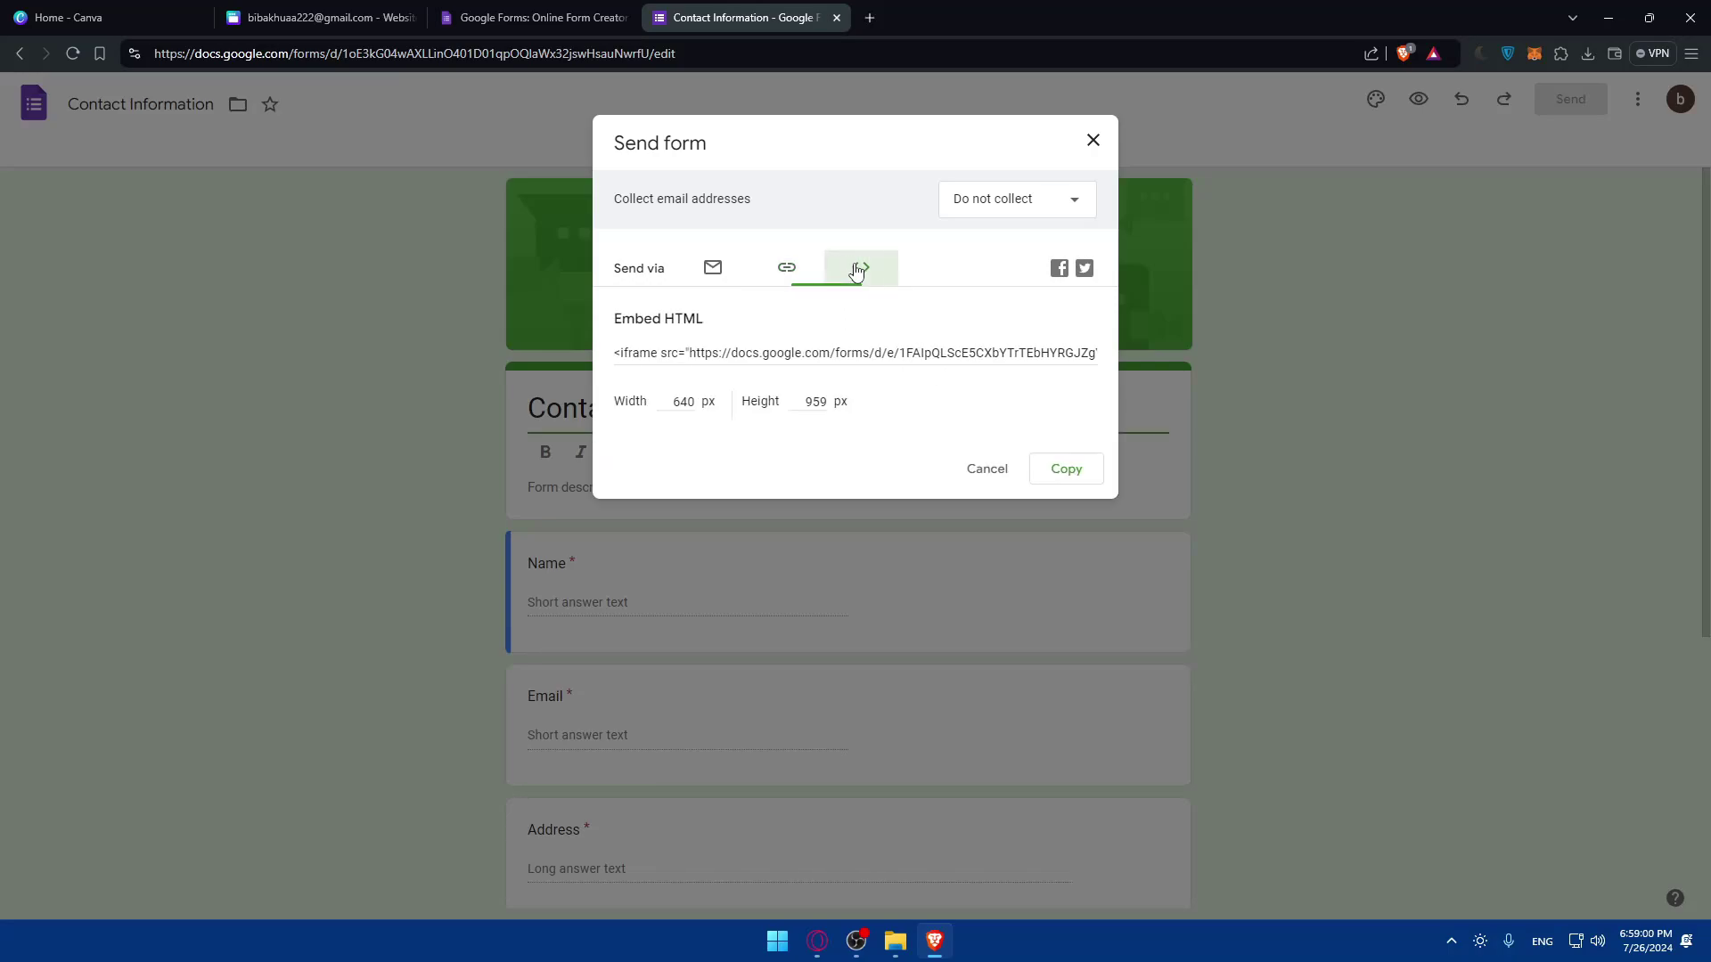
{"action": "left_click", "coordinate": [796, 349]}
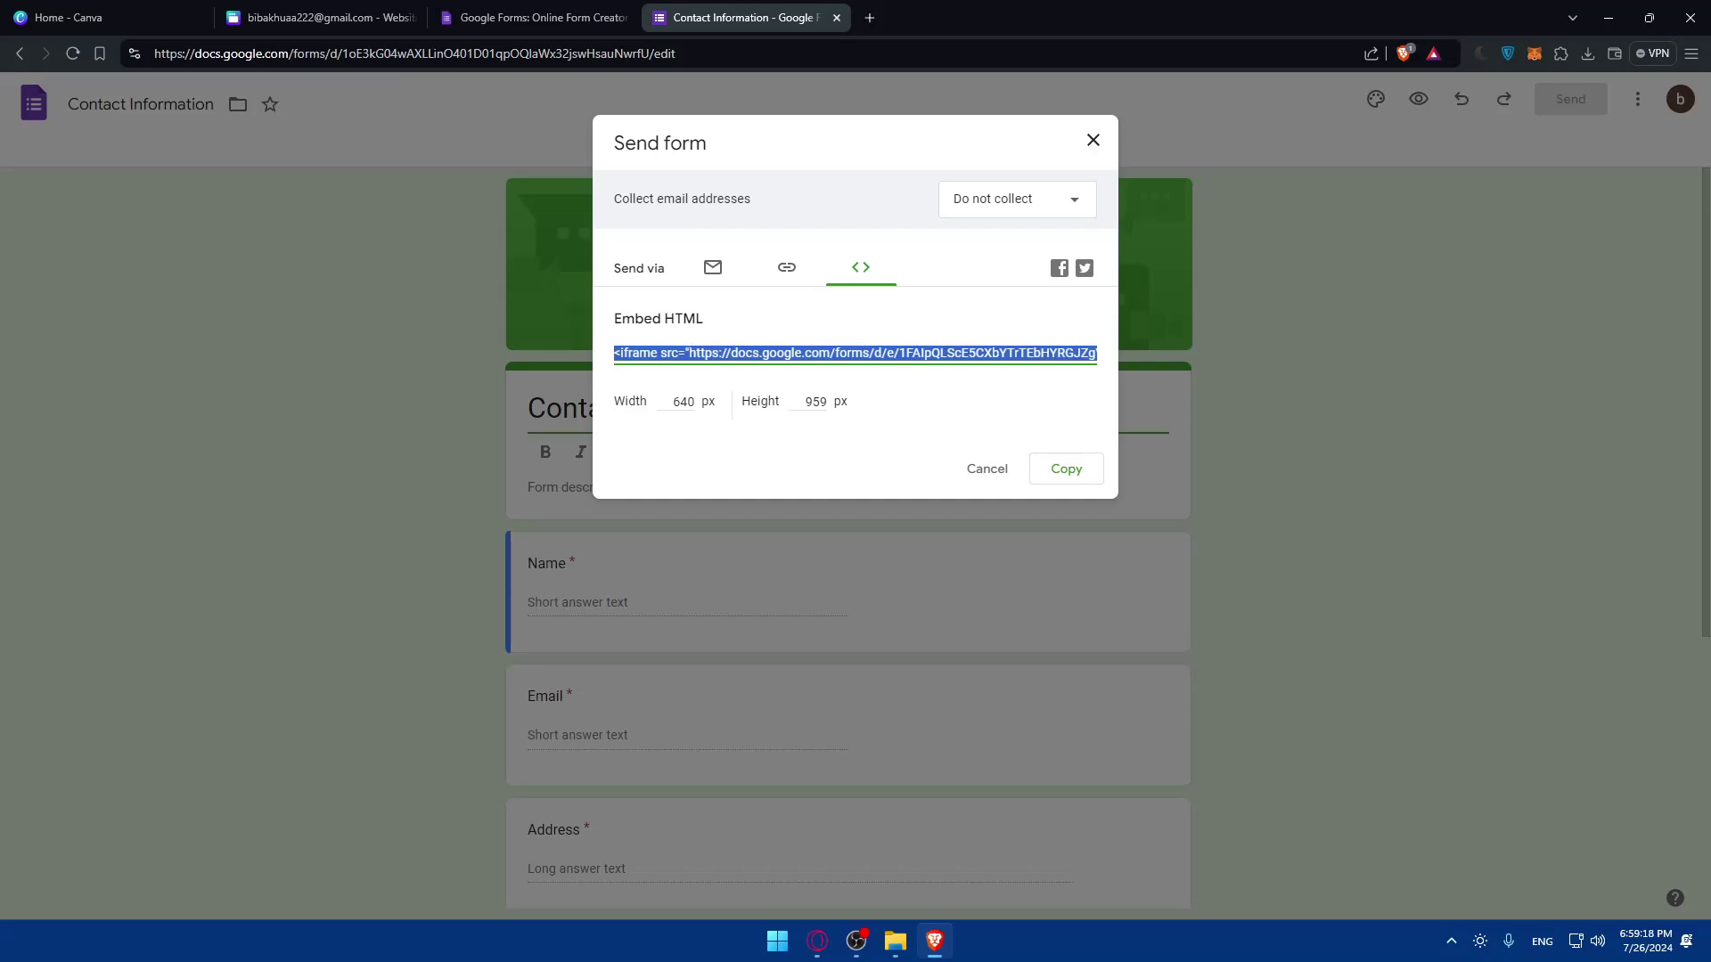
Return to the Canva website design, republish the website with its navigation menu included, and open the live site
{"action": "left_click", "coordinate": [358, 18]}
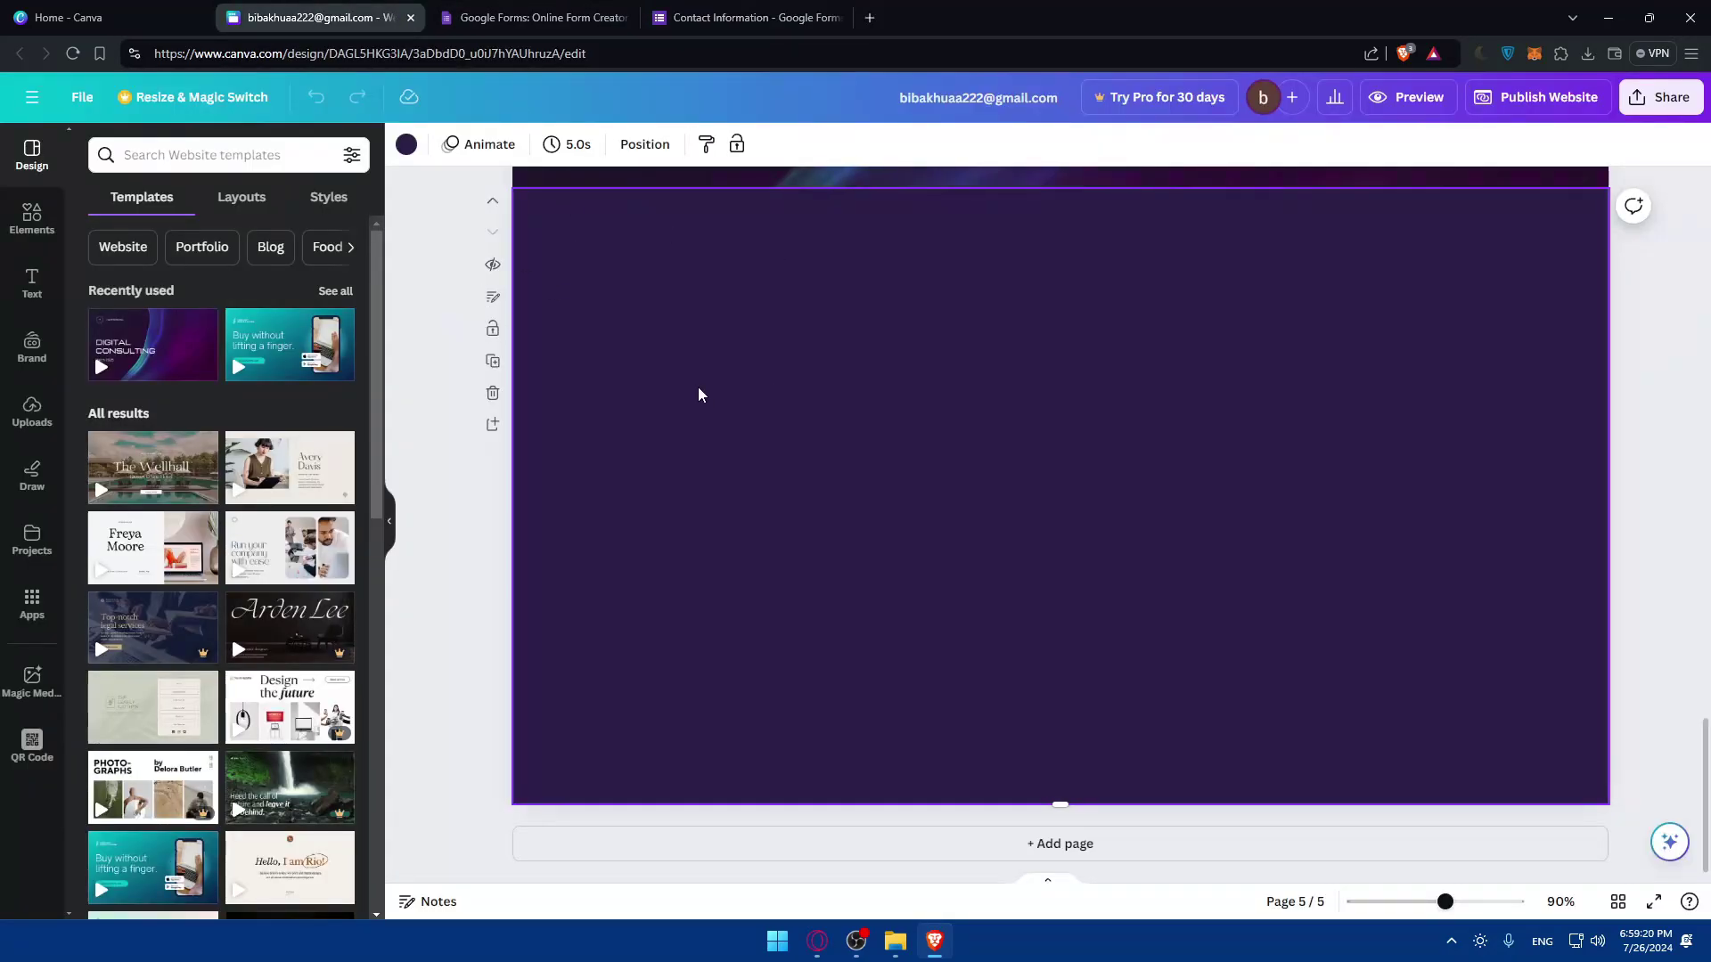
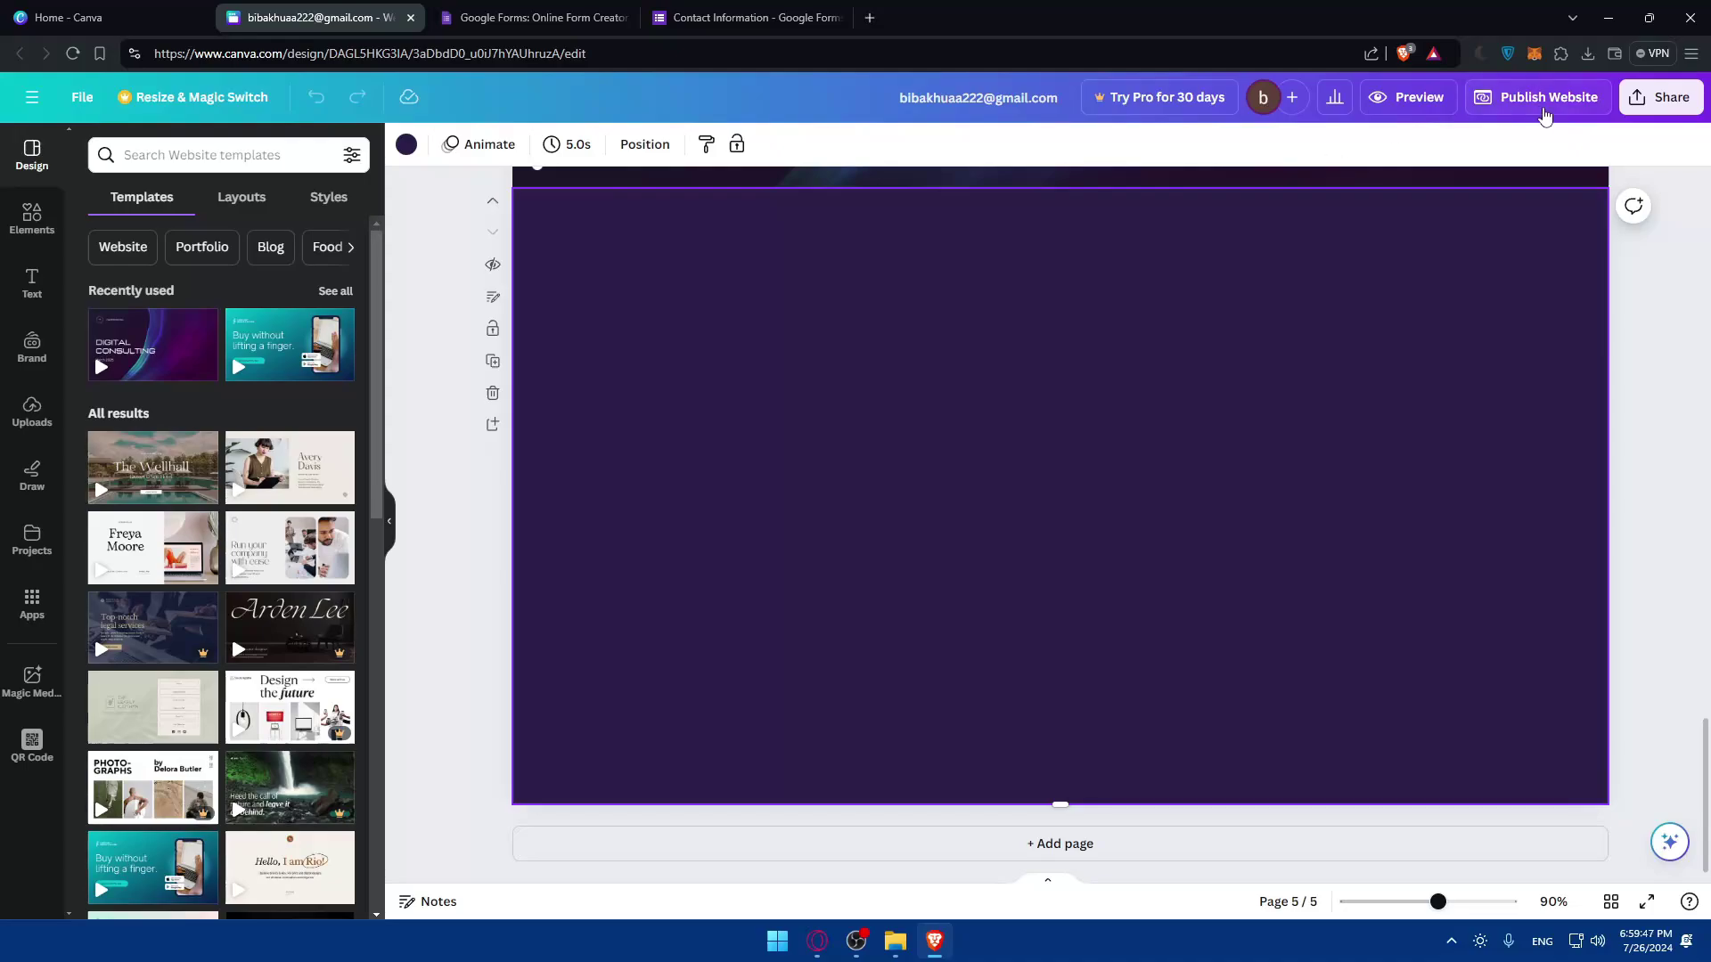
{"action": "left_click", "coordinate": [1660, 97]}
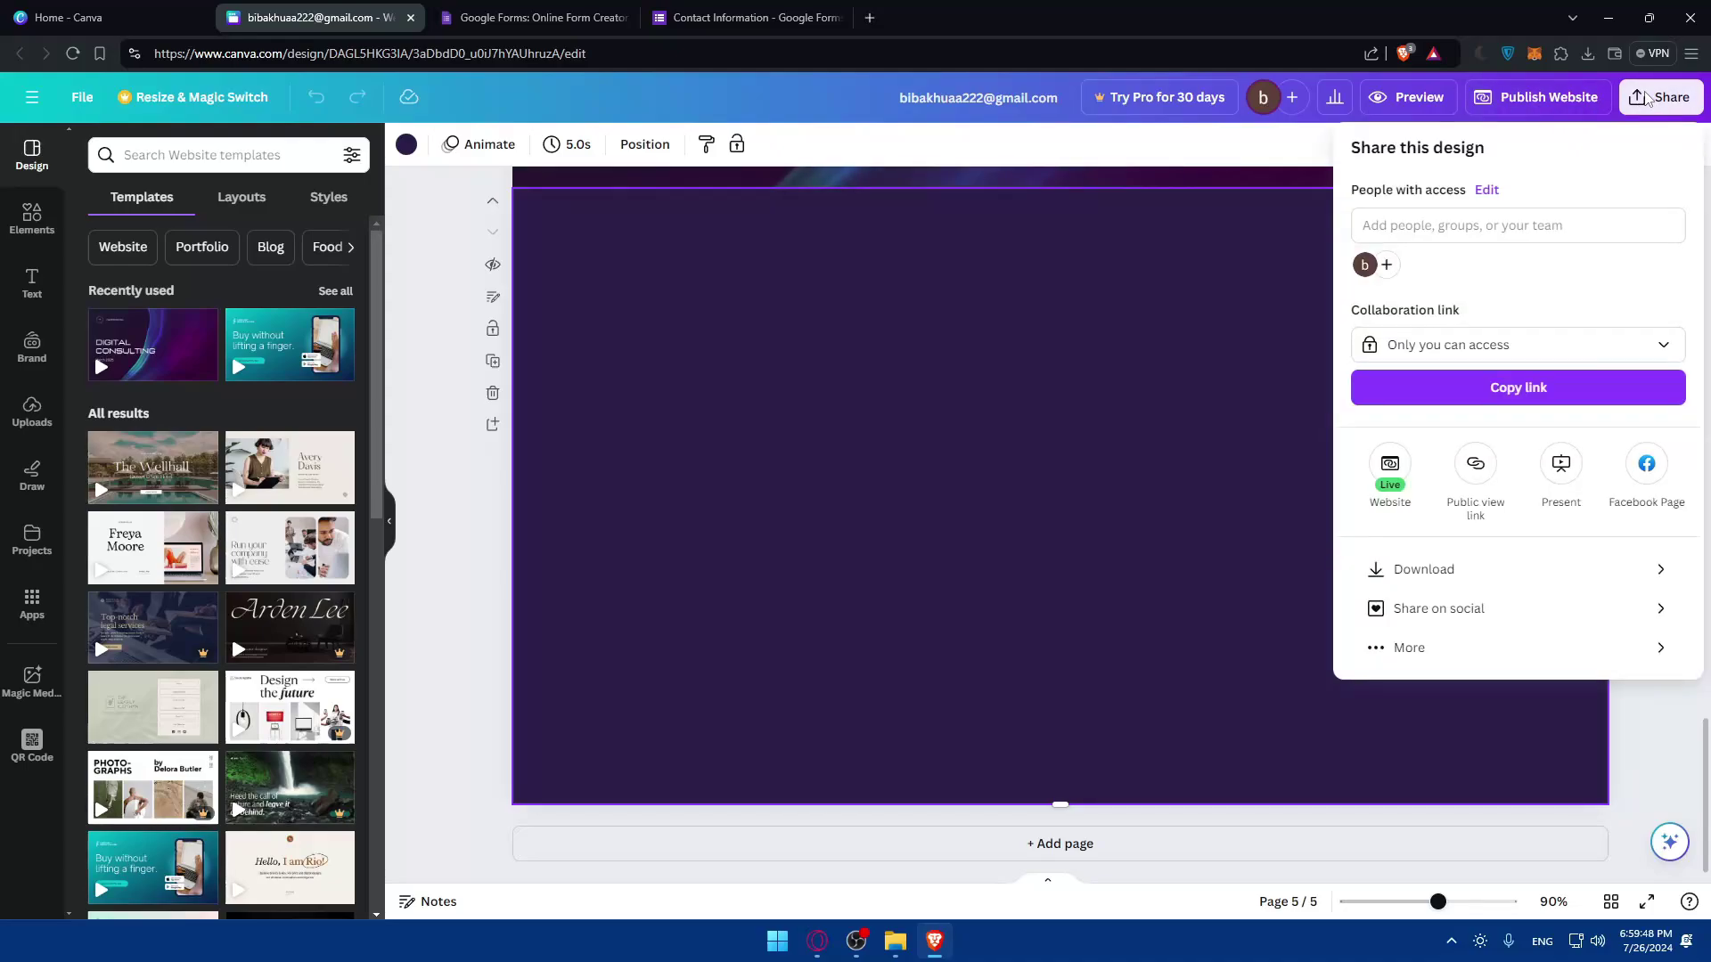
{"action": "left_click", "coordinate": [1388, 465]}
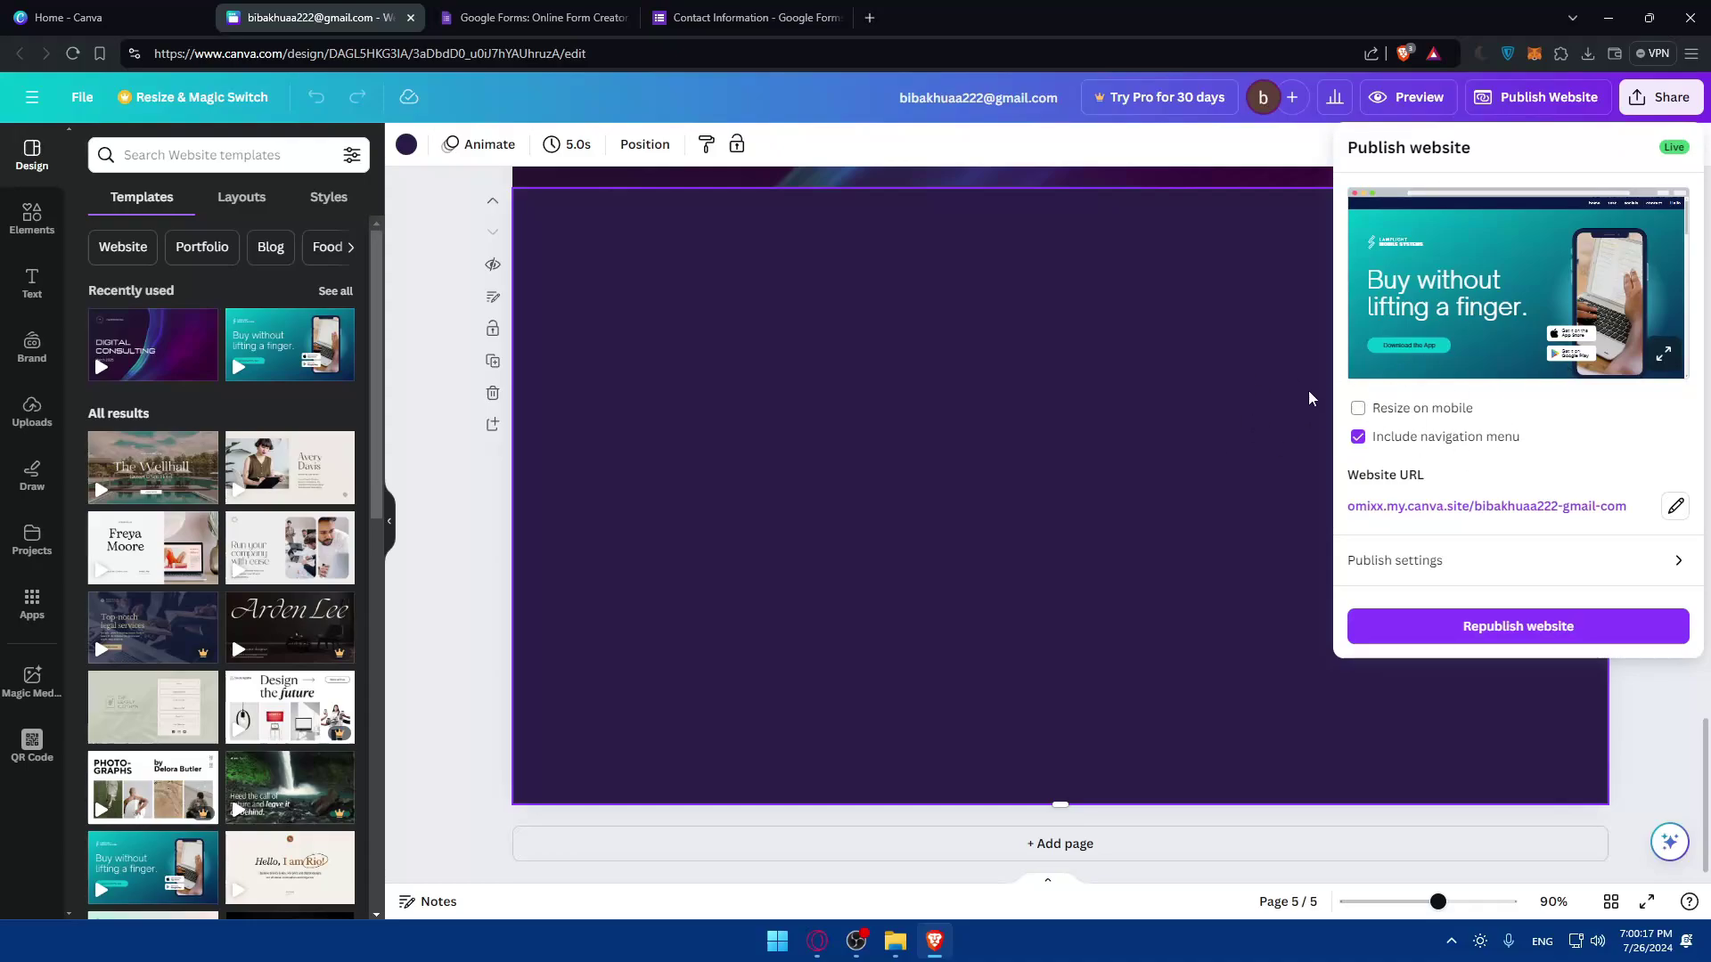
{"action": "left_click", "coordinate": [1566, 638]}
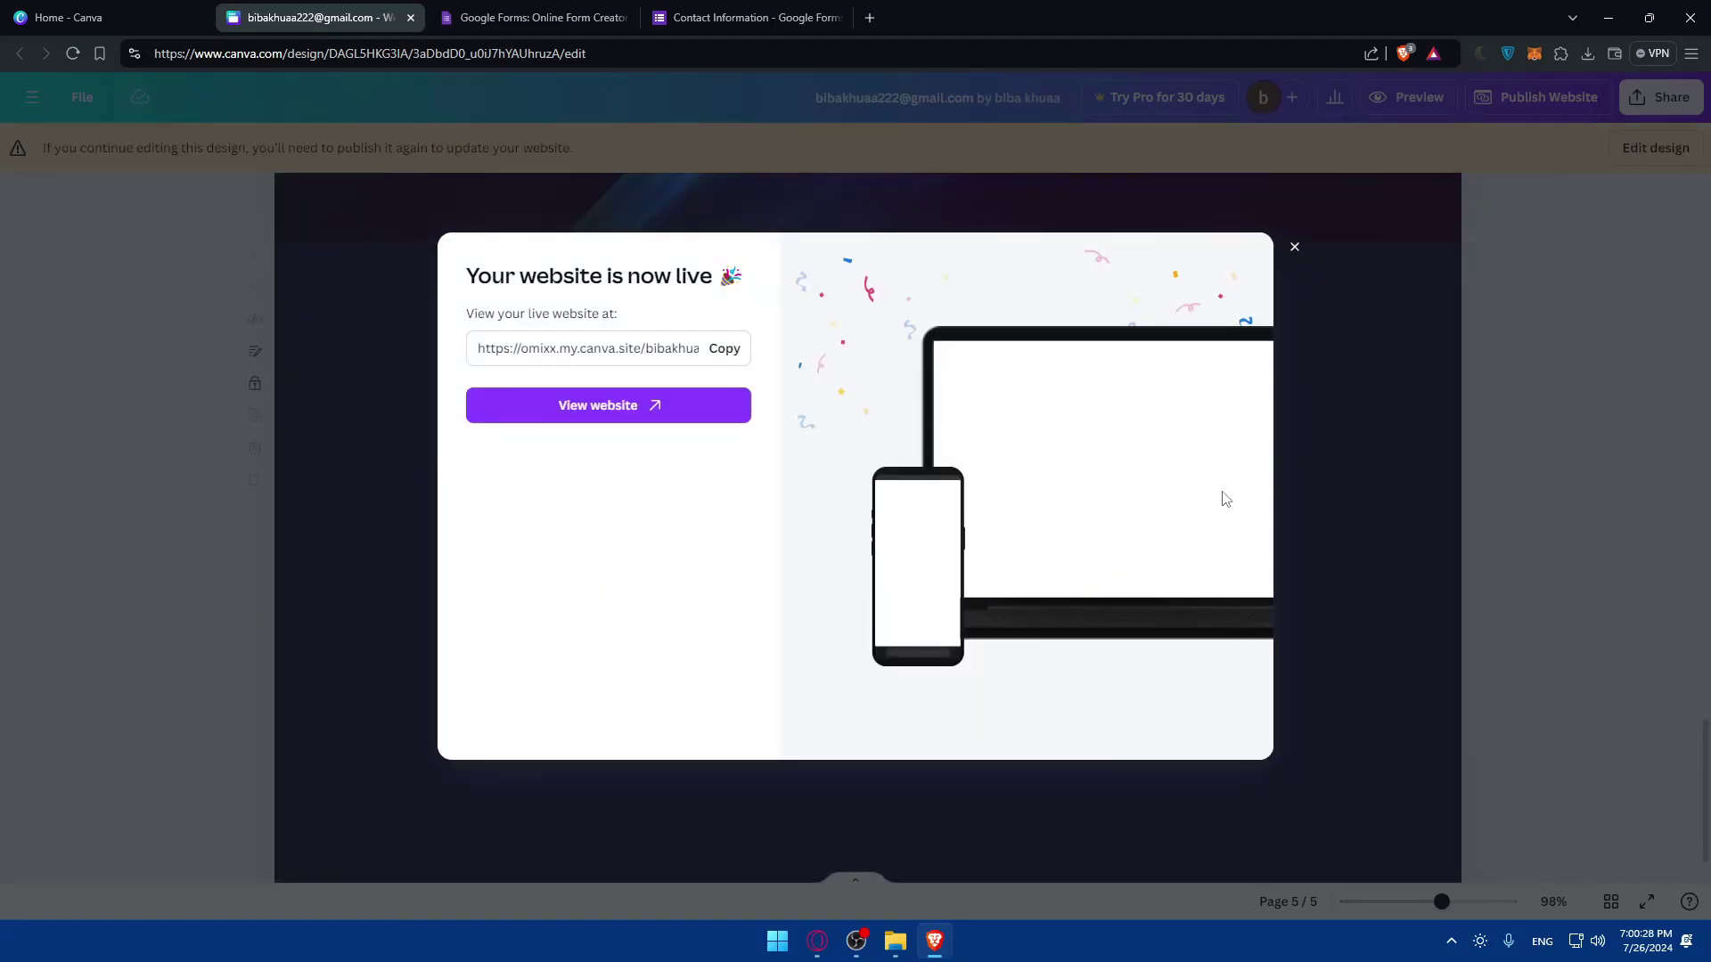
{"action": "left_click", "coordinate": [662, 403]}
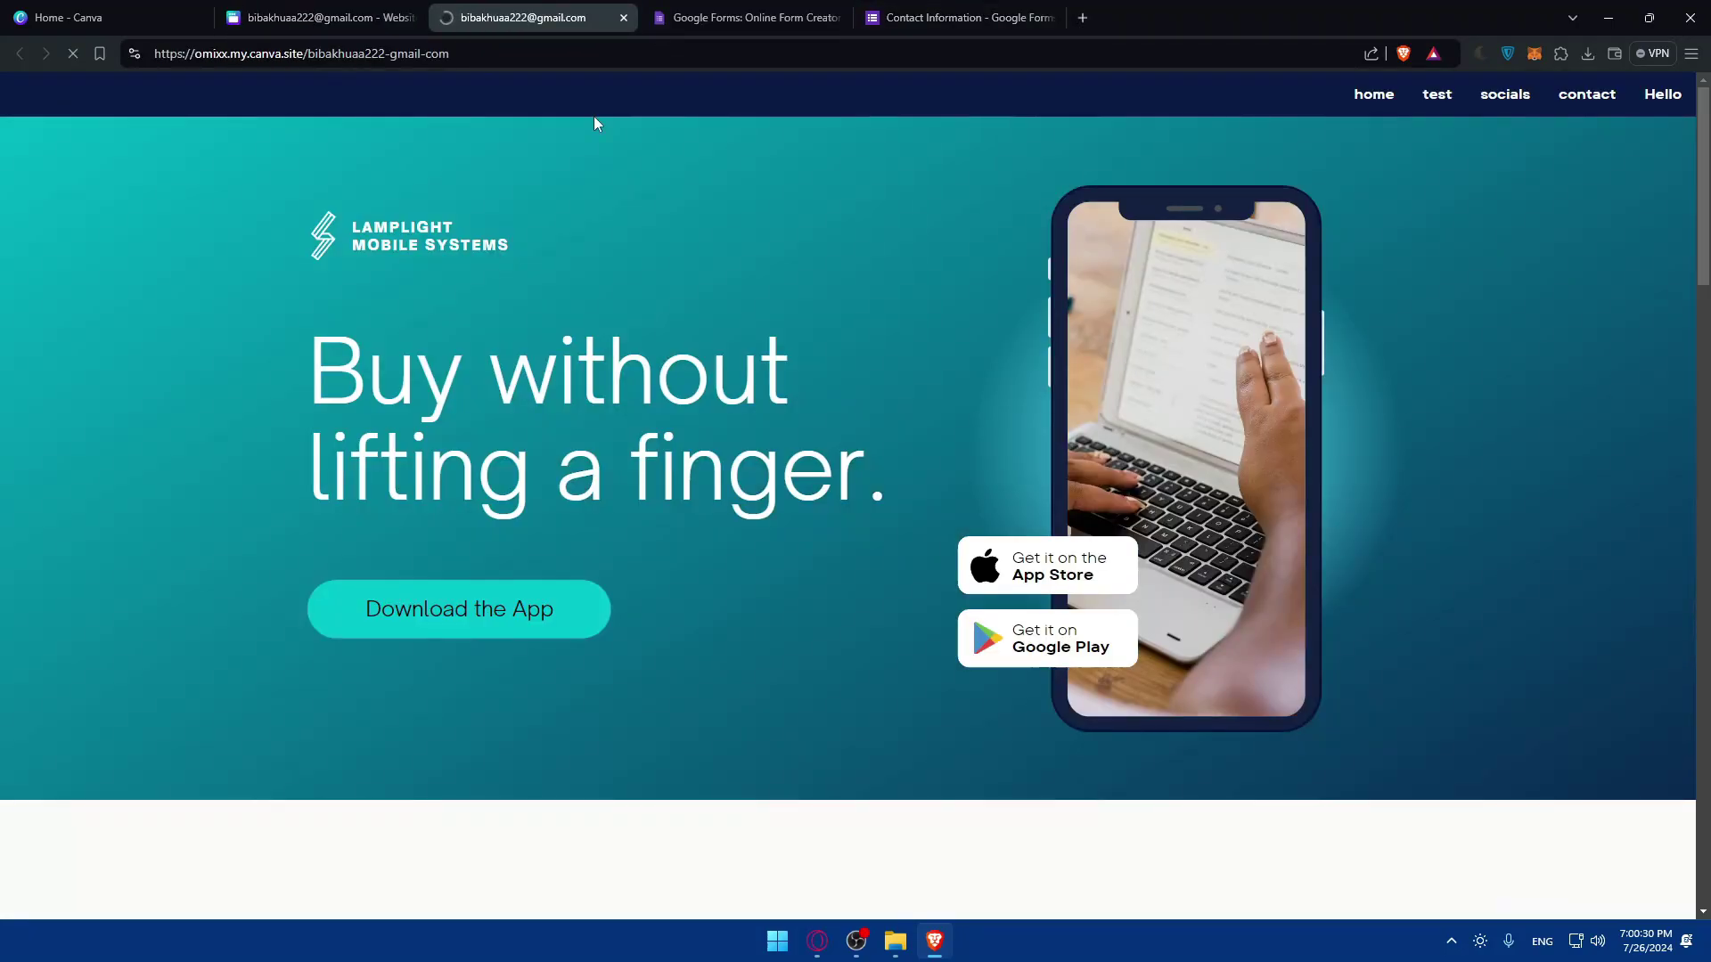
Inspect the empty last section of the live website in the browser's developer tools
{"action": "scroll", "coordinate": [679, 413], "scroll_direction": "down", "scroll_amount": 15}
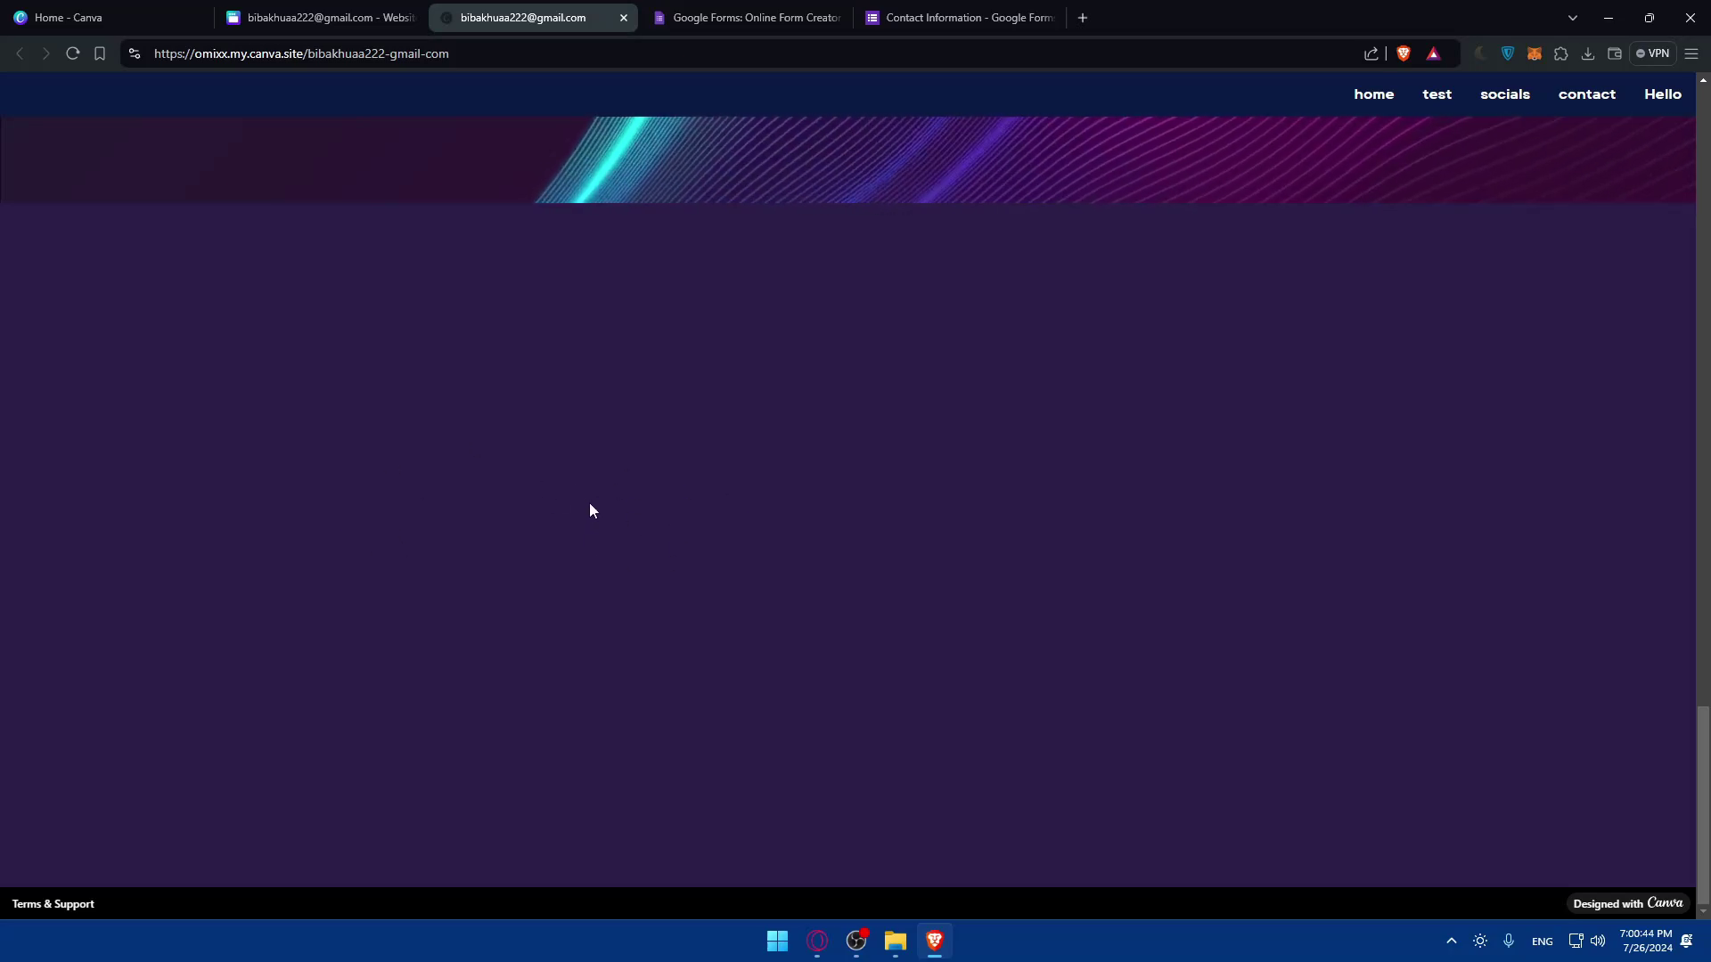
{"action": "right_click", "coordinate": [539, 473]}
{"action": "left_click", "coordinate": [643, 765]}
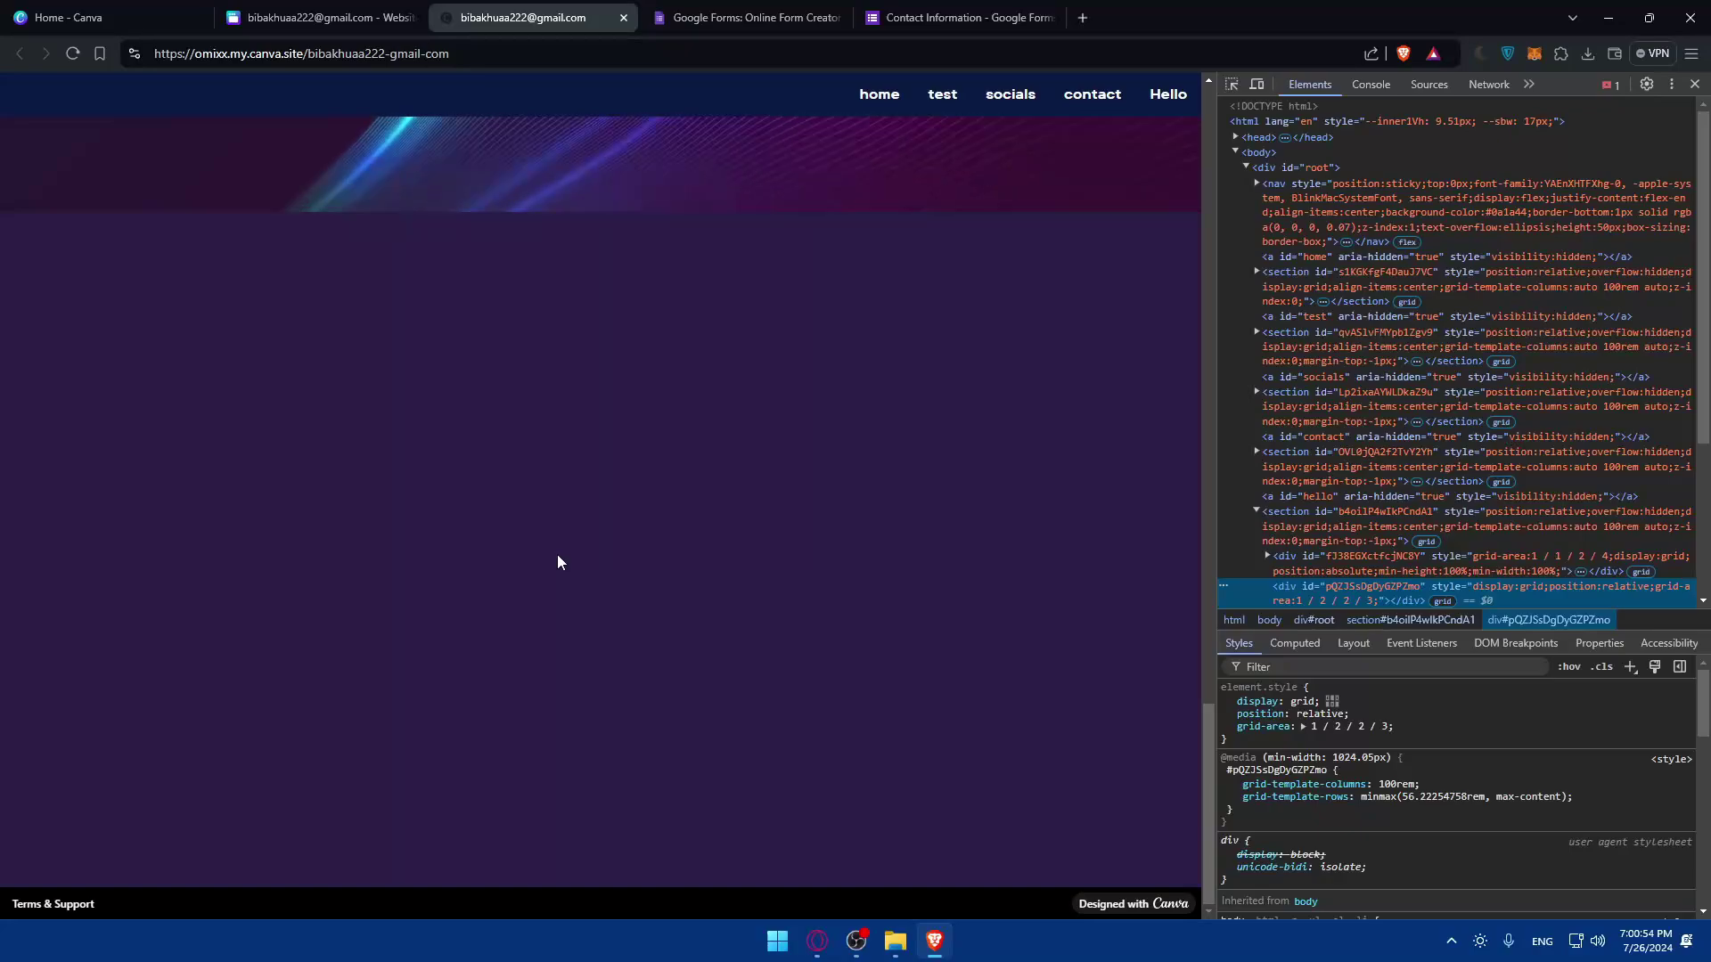
{"action": "right_click", "coordinate": [441, 575]}
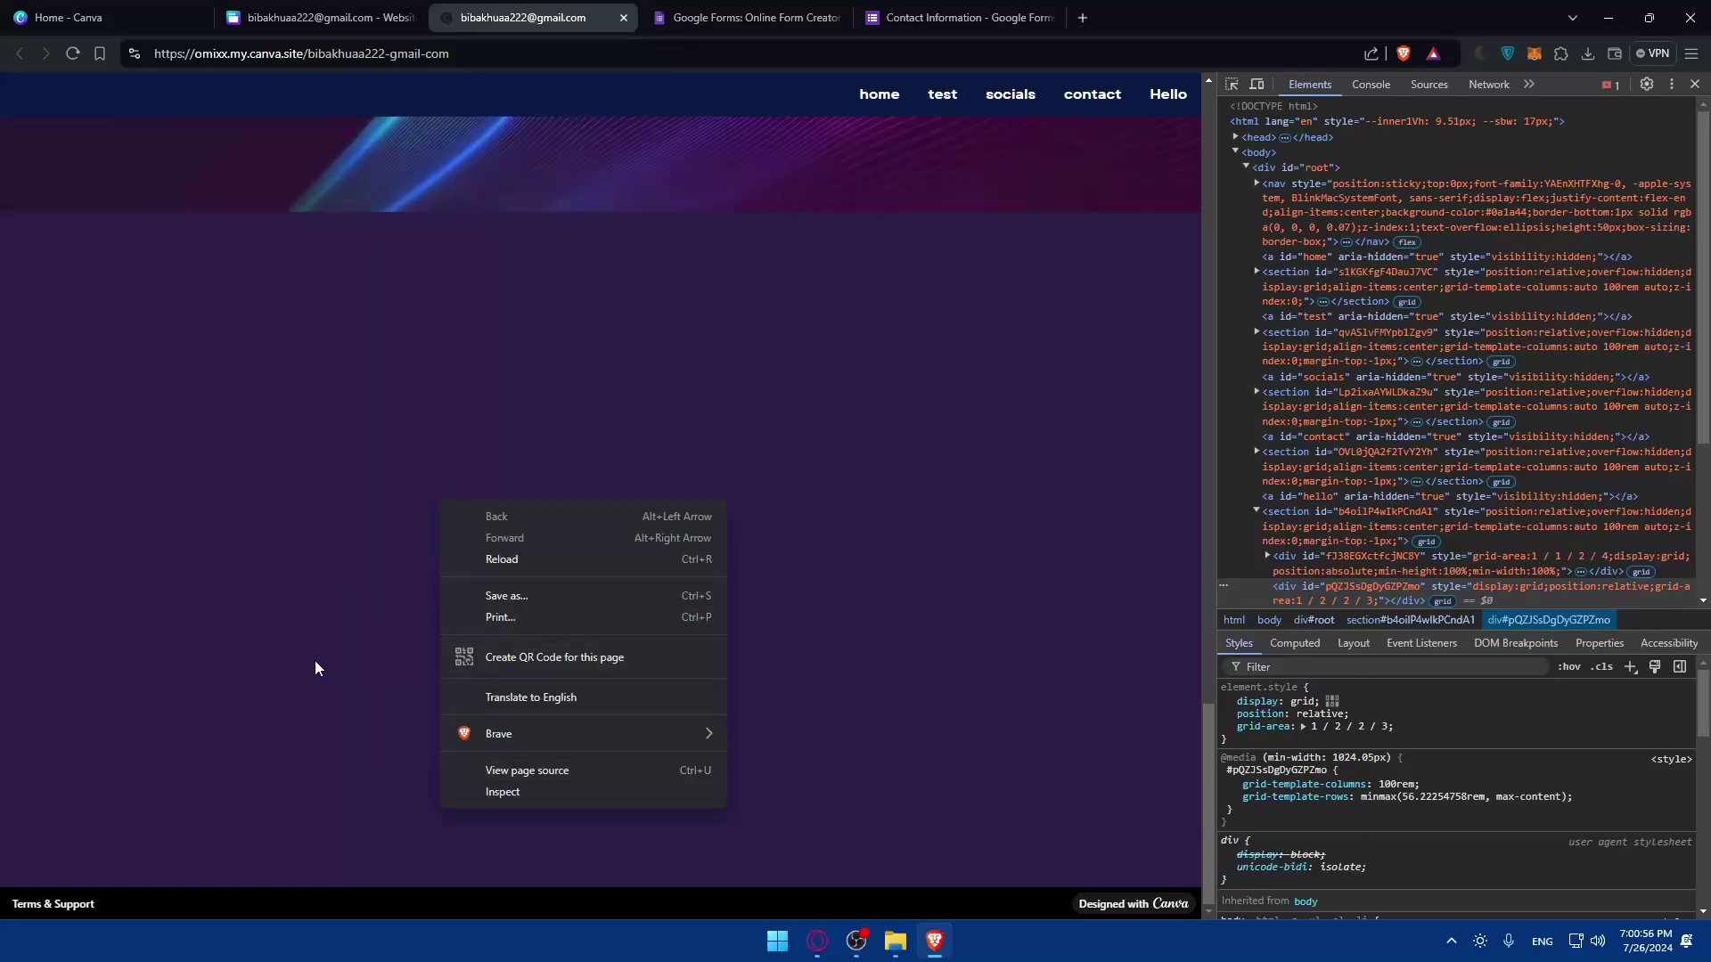
{"action": "left_click", "coordinate": [291, 504]}
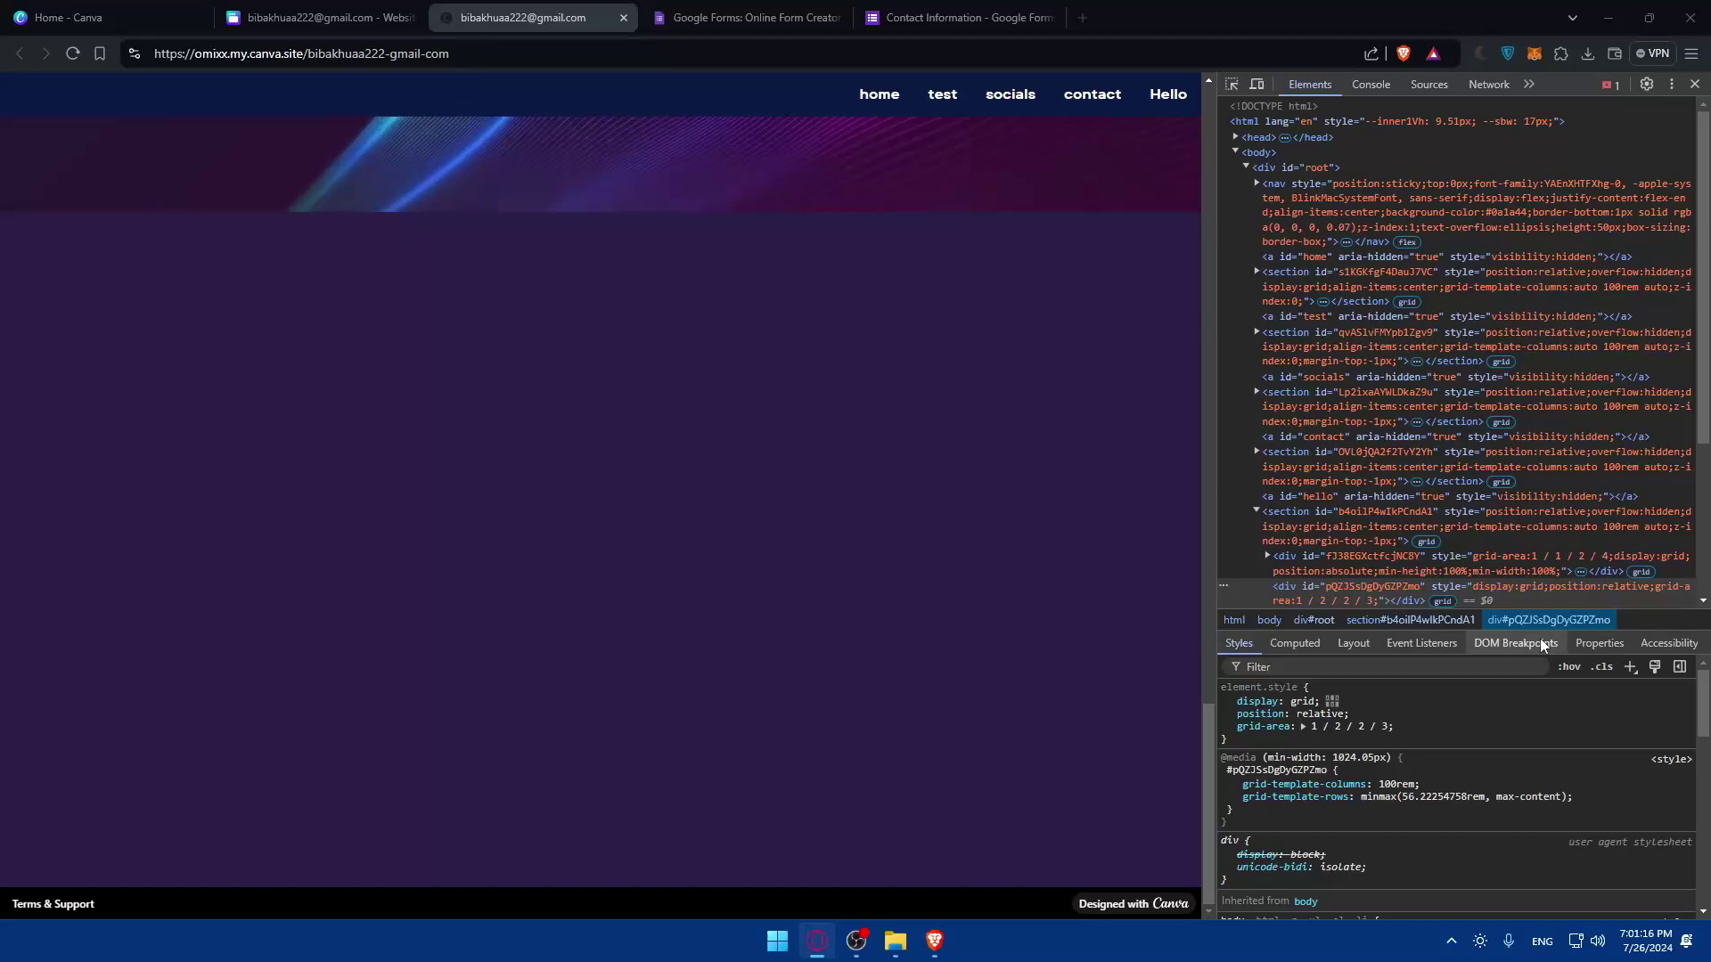
Pick the empty last section on the live page and select its enclosing section element in the page code
{"action": "left_click", "coordinate": [1232, 85]}
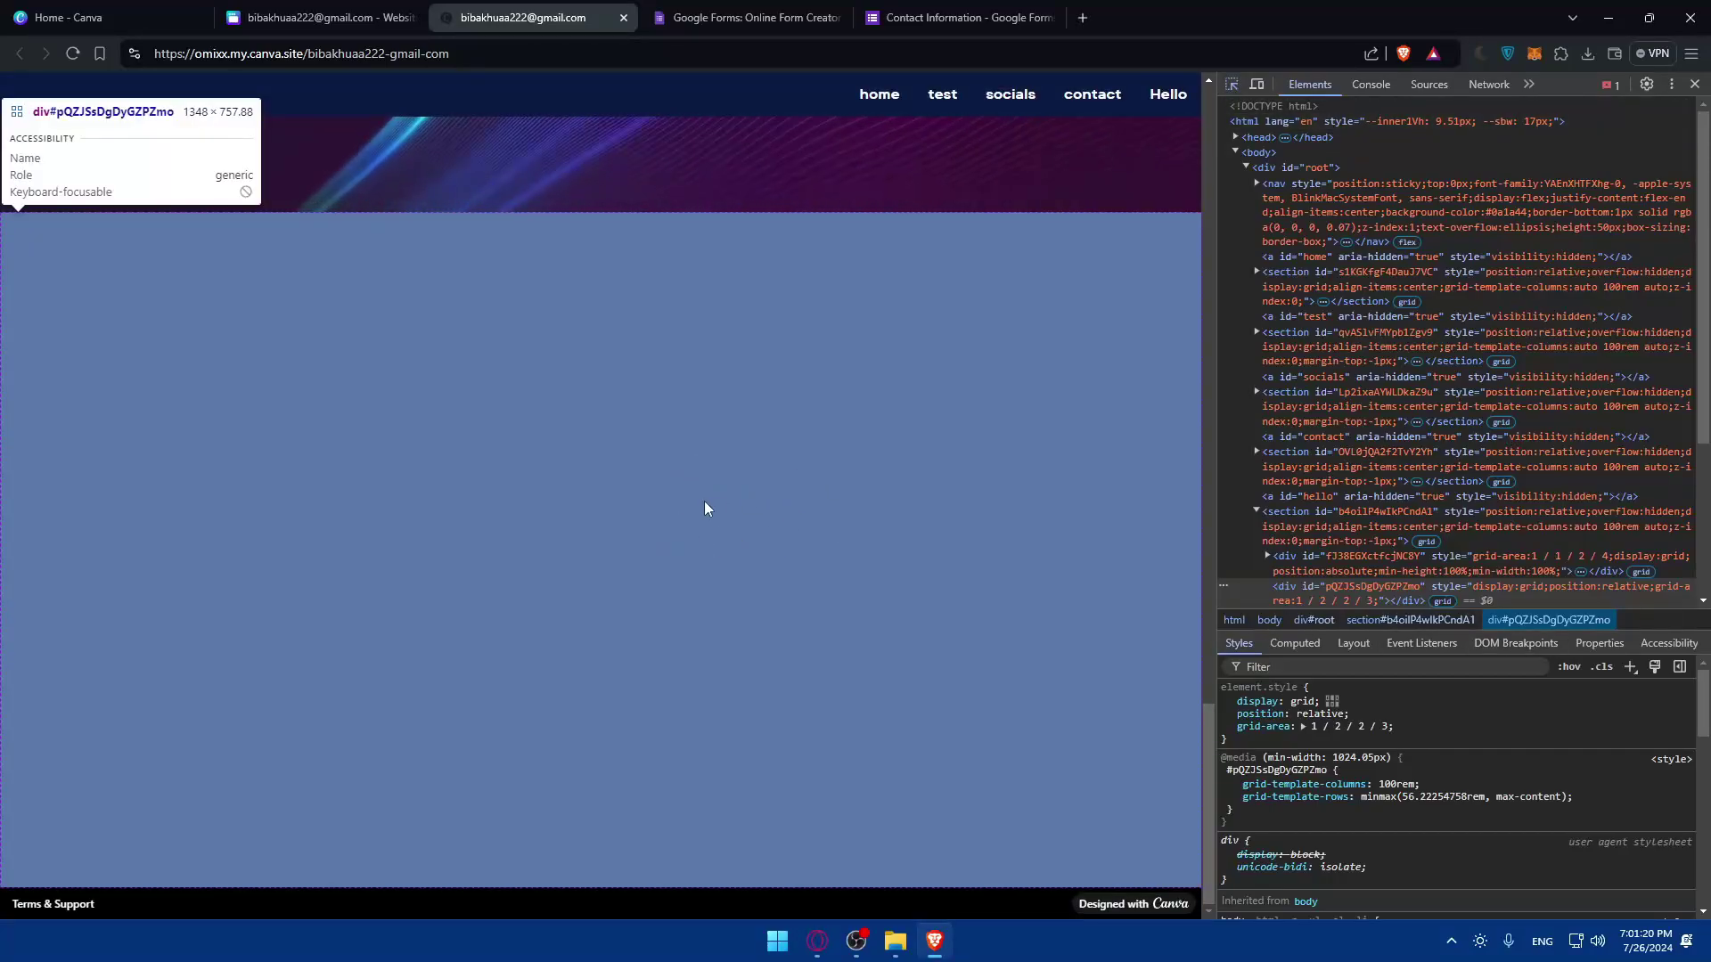
{"action": "left_click", "coordinate": [706, 509]}
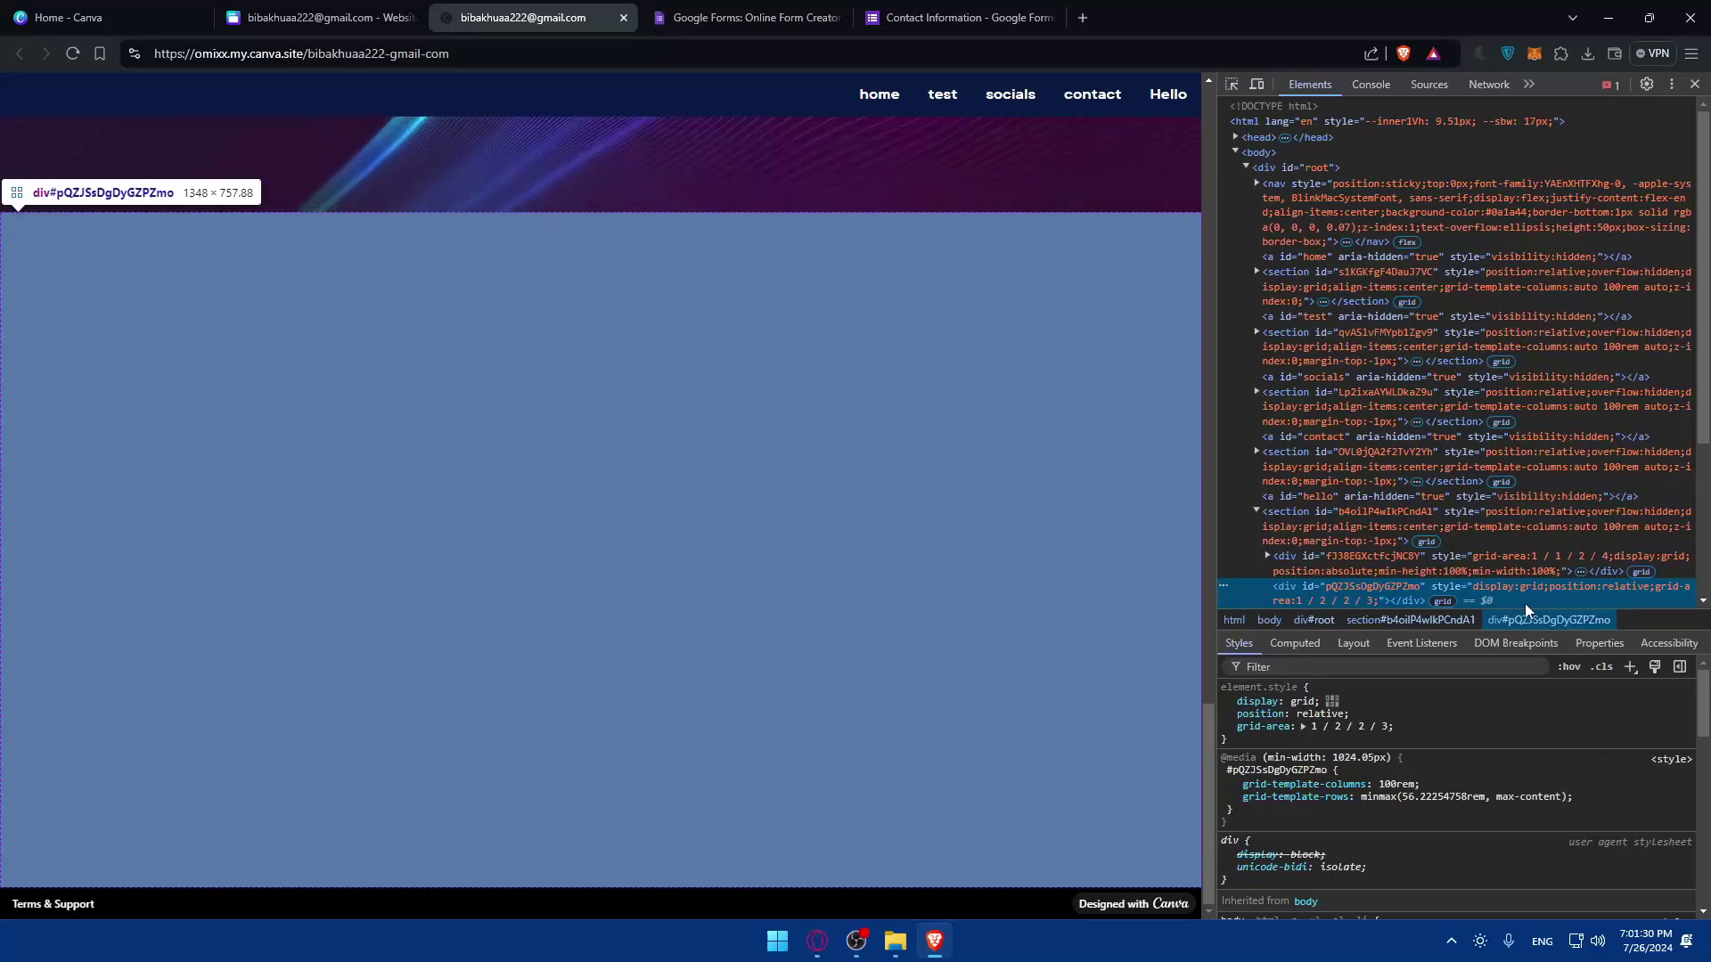
{"action": "key", "text": "Return"}
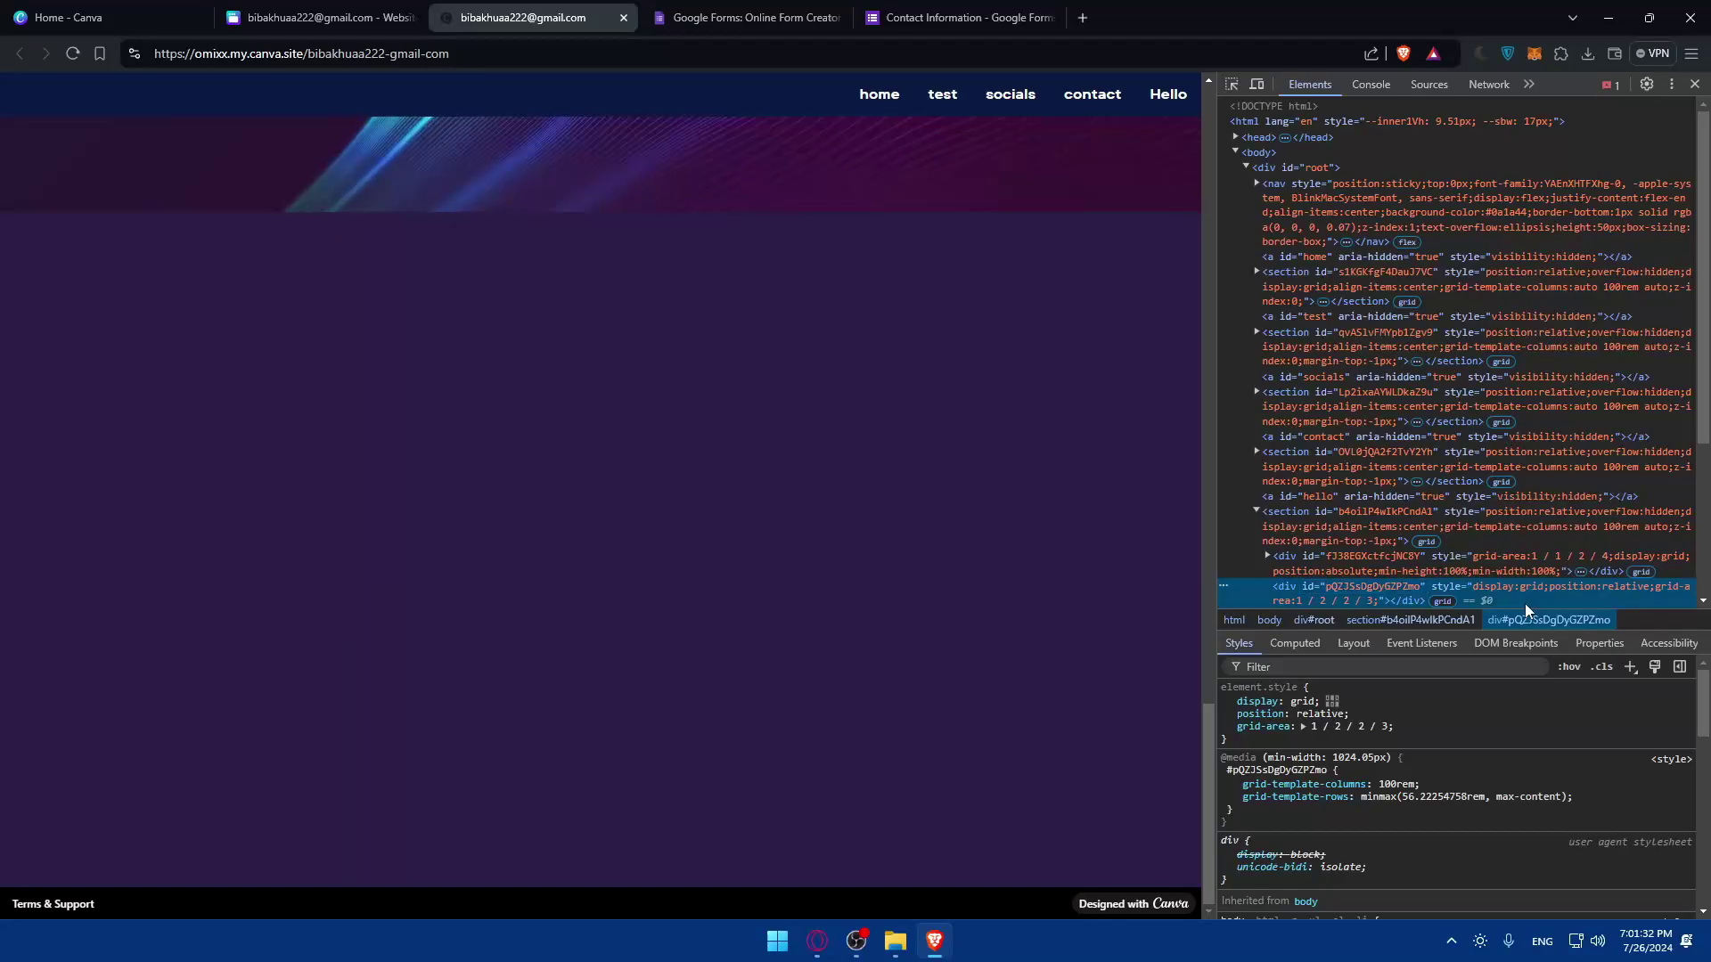
{"action": "key", "text": "Escape"}
{"action": "key", "text": "Down"}
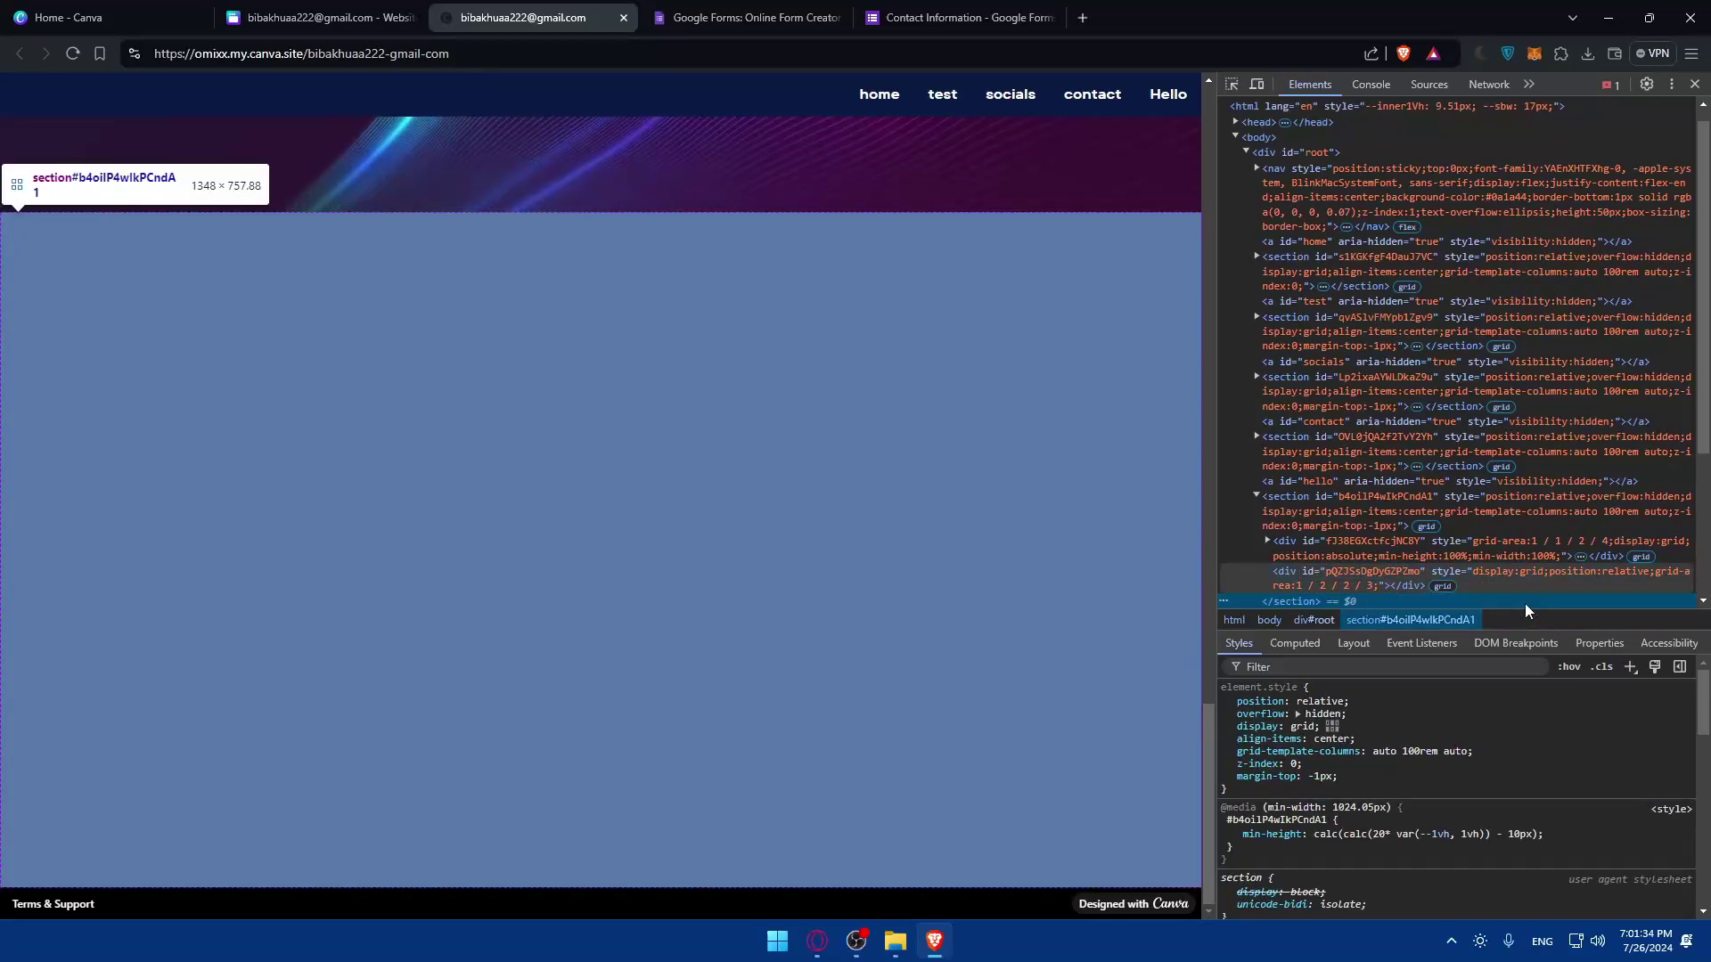
{"action": "key", "text": "Up"}
{"action": "key", "text": "Down"}
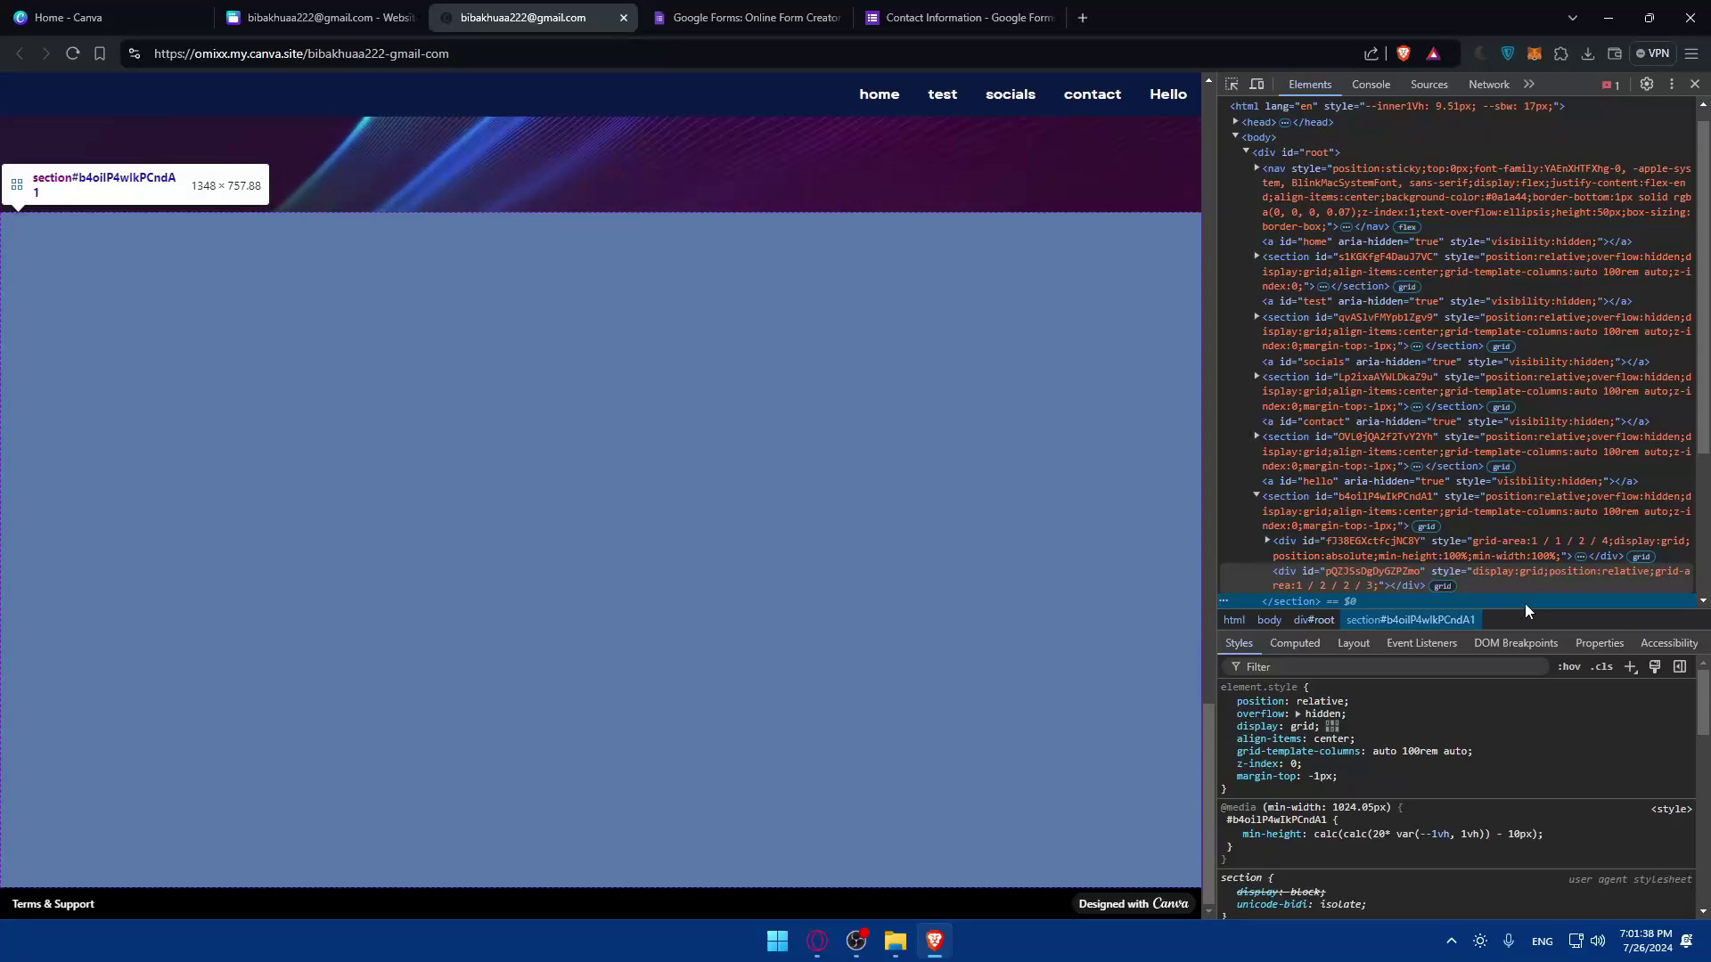
Edit the section as HTML, adding an iframe before its closing tag with source YOUR_FORM_URL, width 100%, height 500px and no border
{"action": "right_click", "coordinate": [1467, 606]}
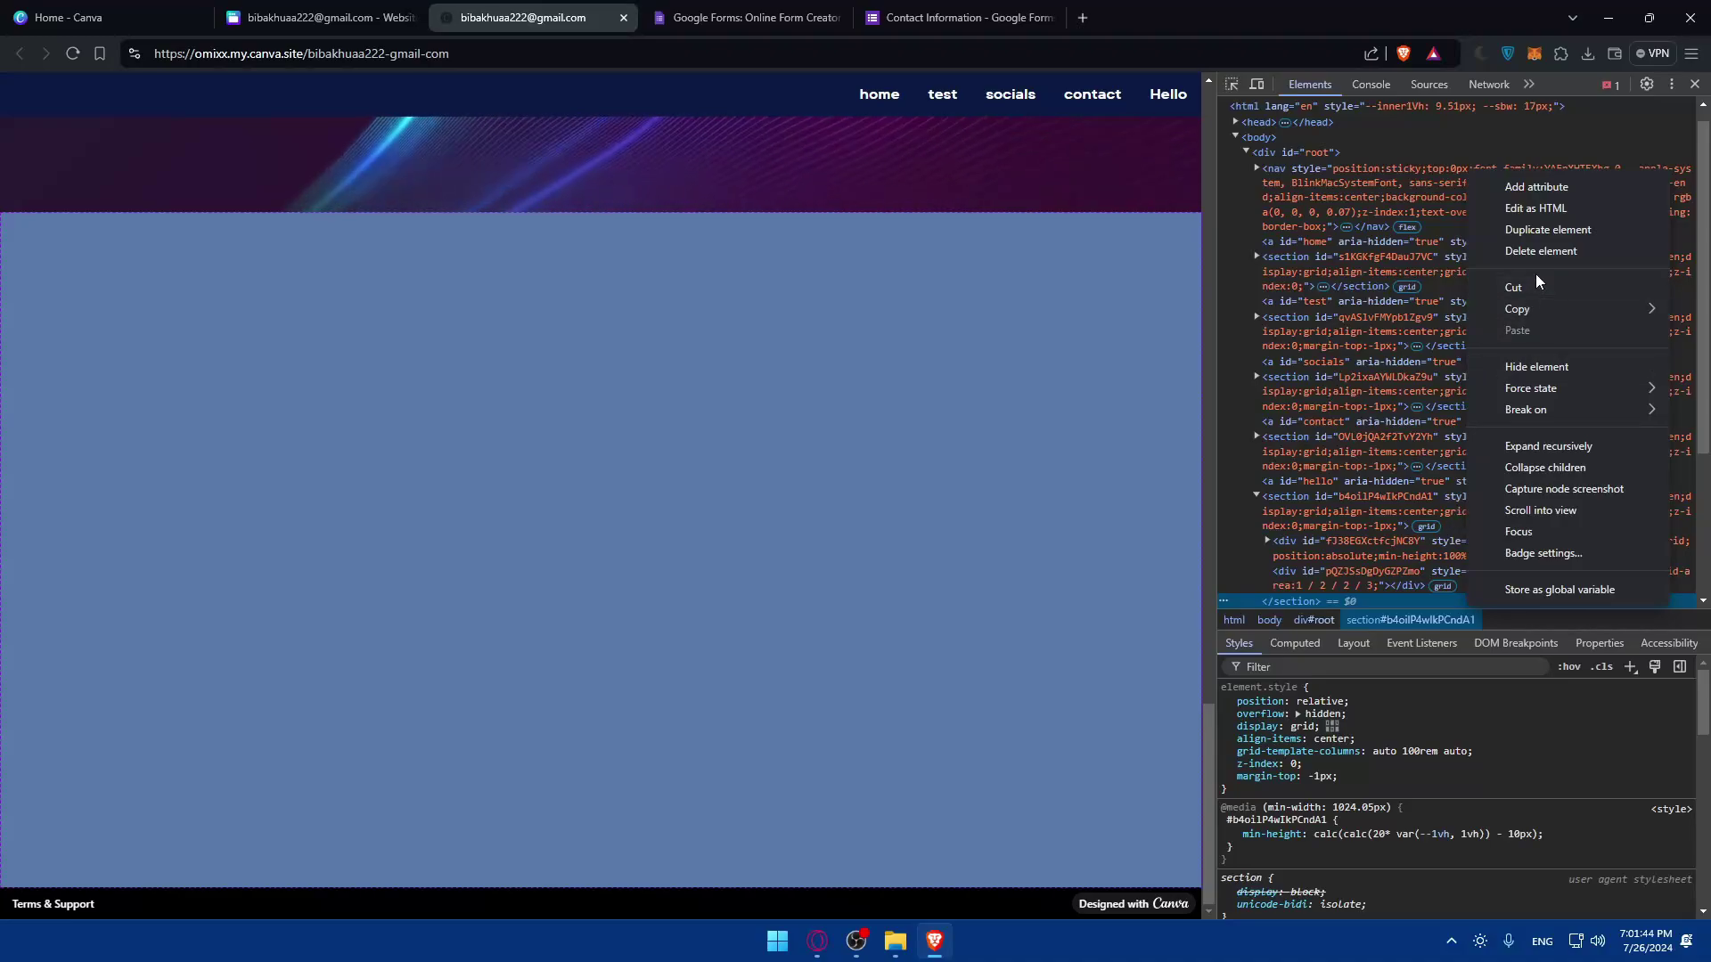
{"action": "left_click", "coordinate": [1536, 208]}
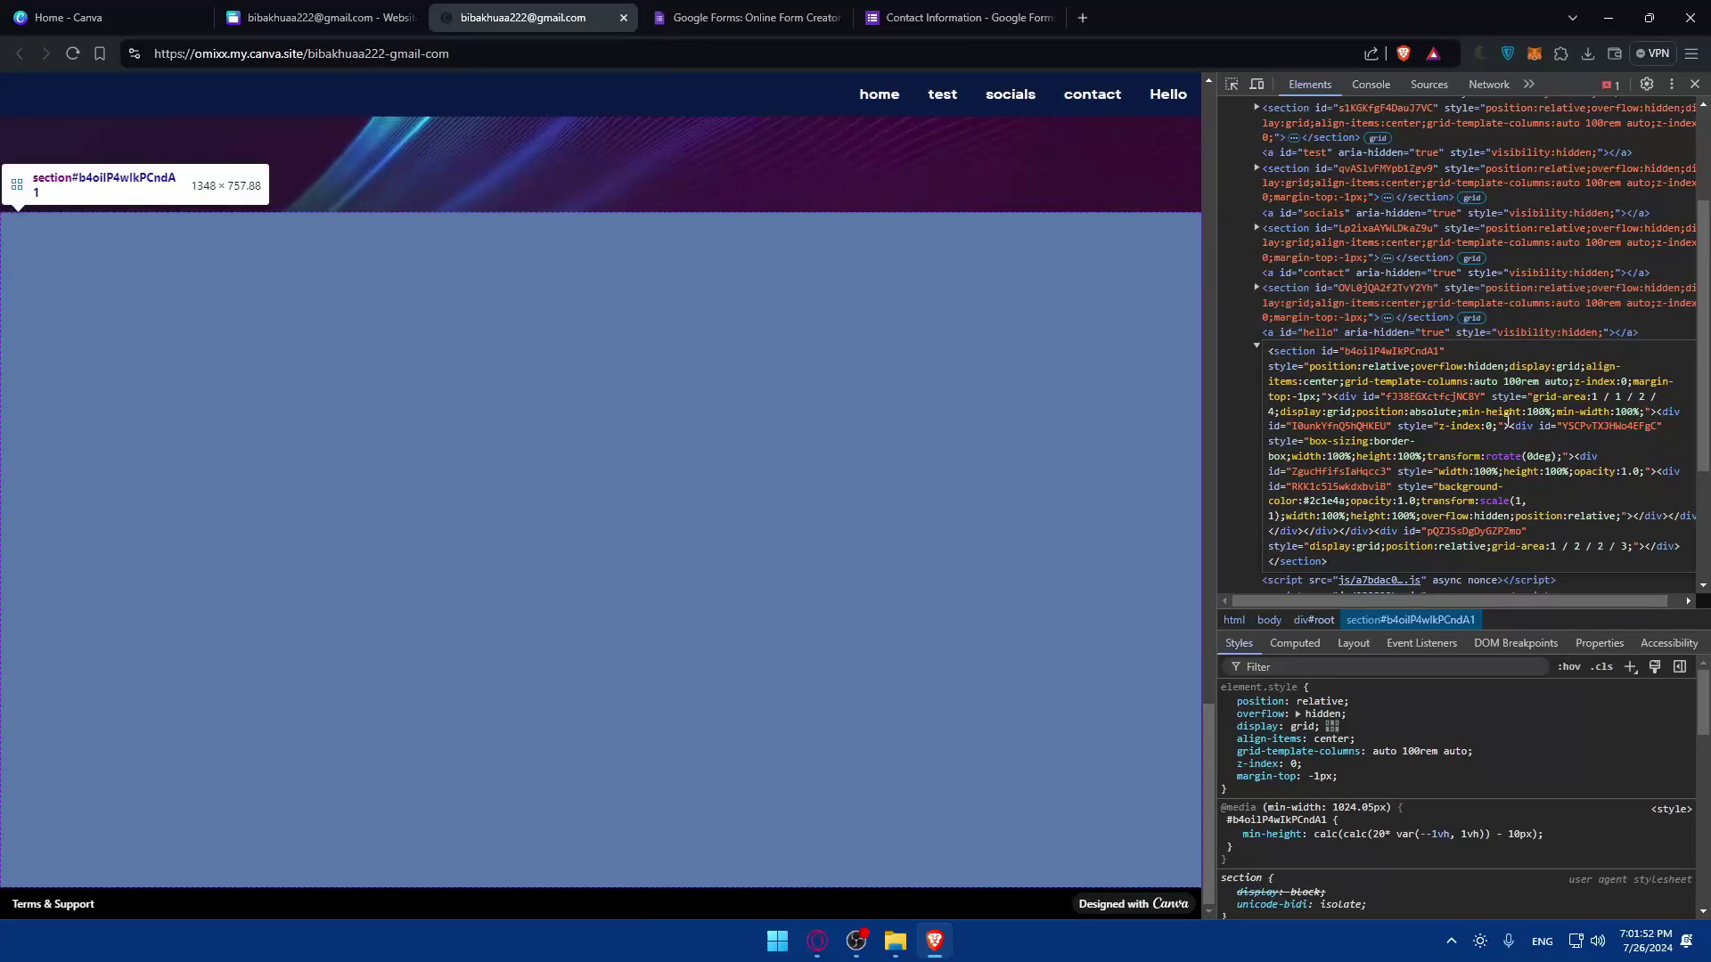
{"action": "scroll", "coordinate": [1308, 473], "scroll_direction": "down", "scroll_amount": 3}
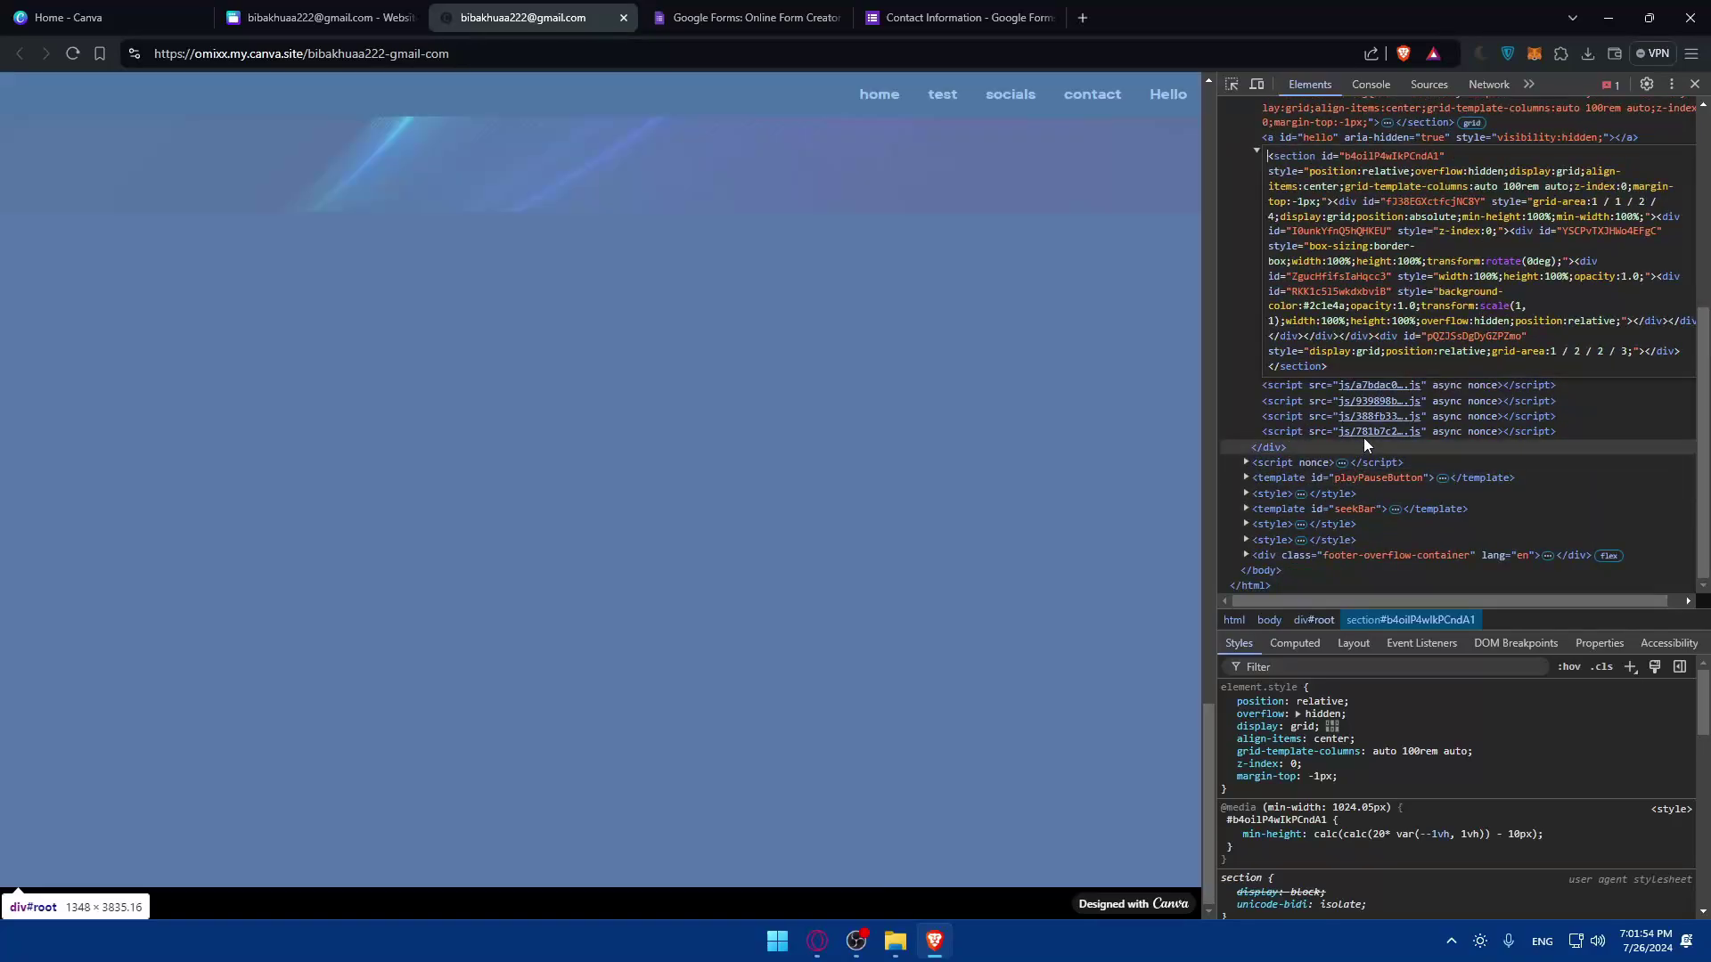
{"action": "left_click", "coordinate": [1687, 359]}
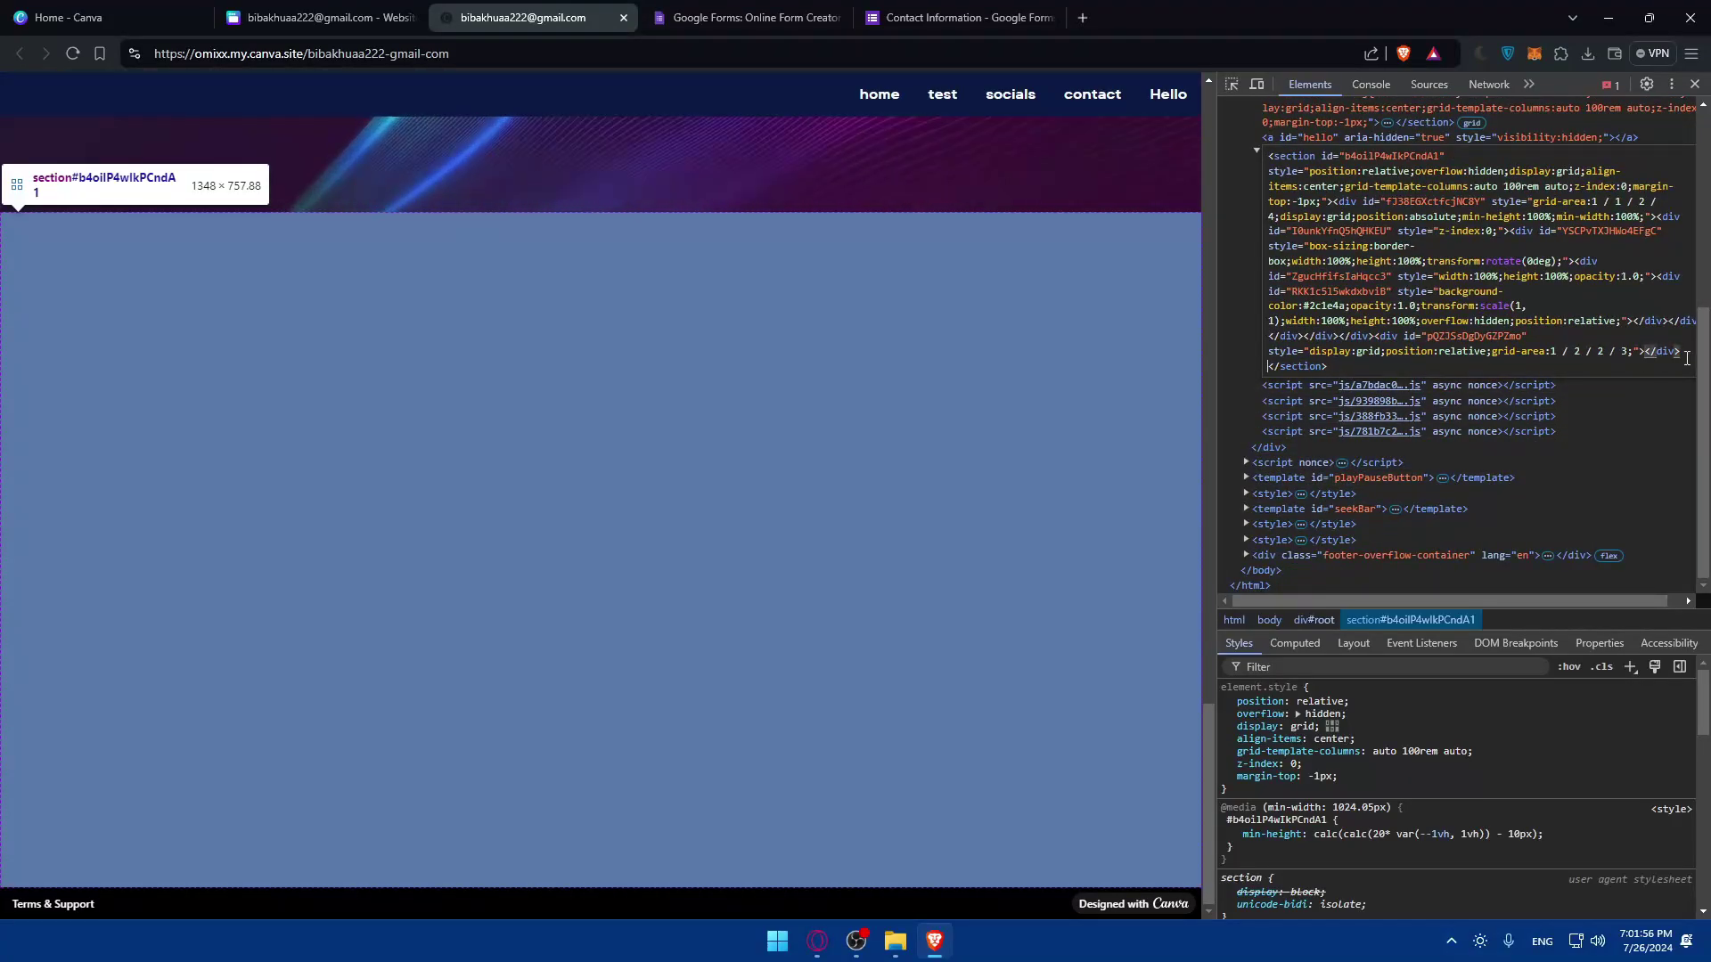
{"action": "key", "text": "Return"}
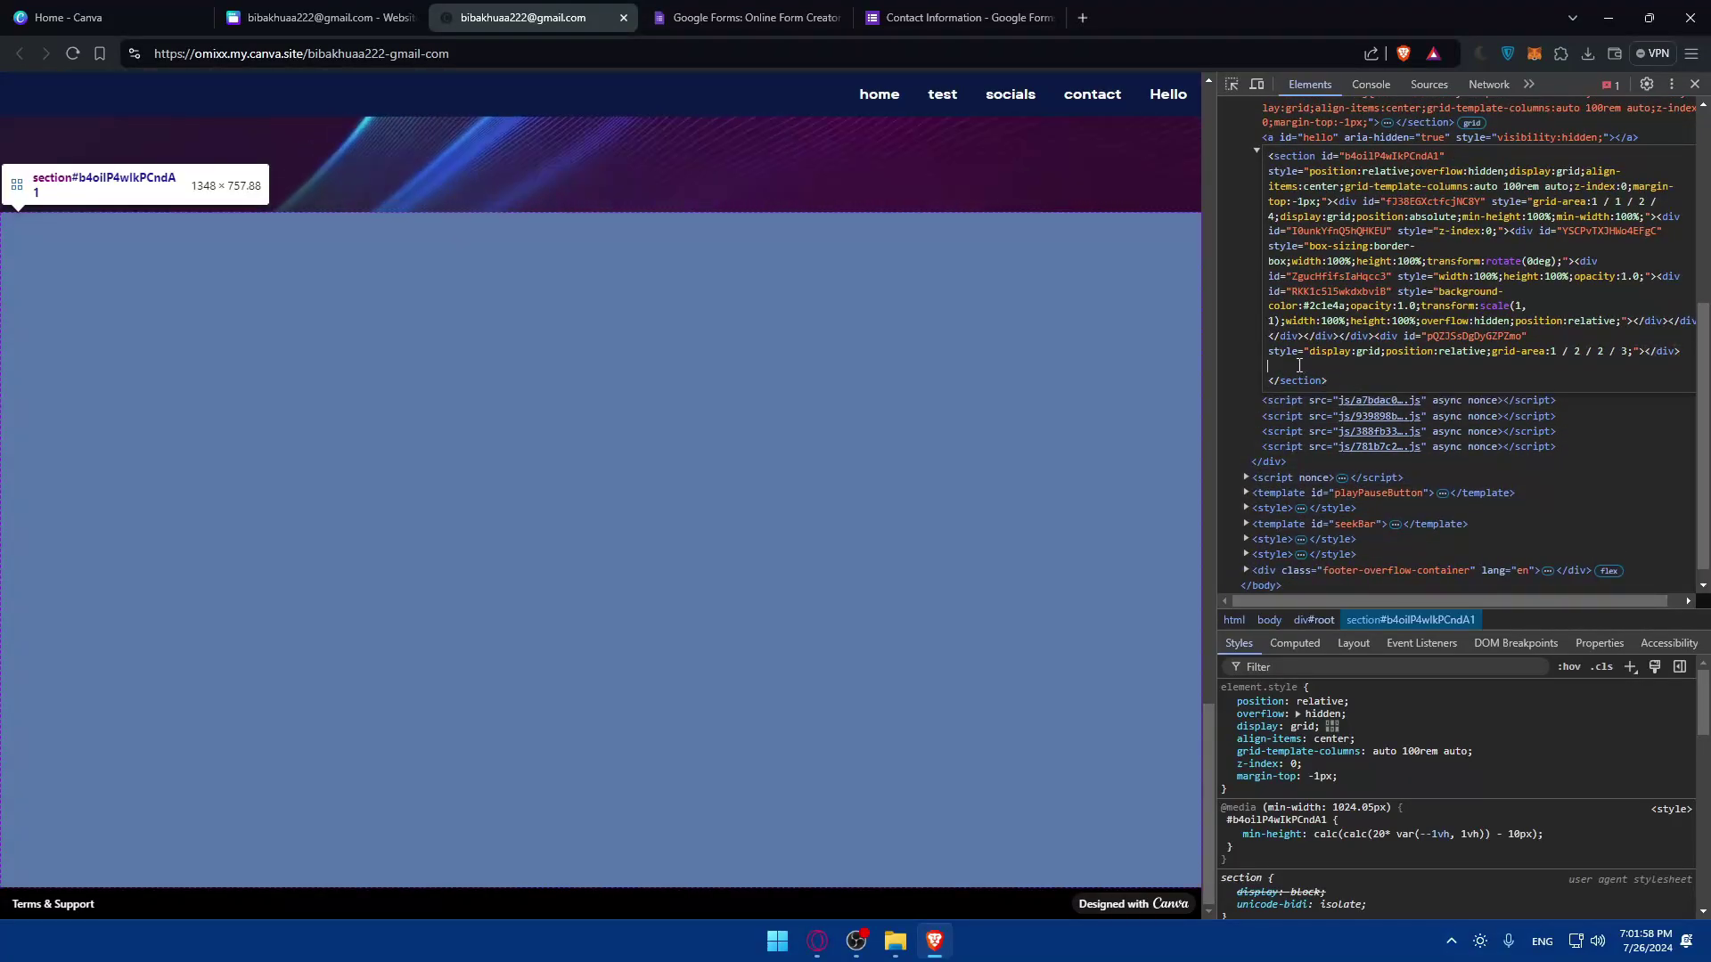
{"action": "type", "text": "<iframe src=\"YOUR_FORM_URL\" style=\"width:100%; height:500px; border:none;\"></iframe>"}
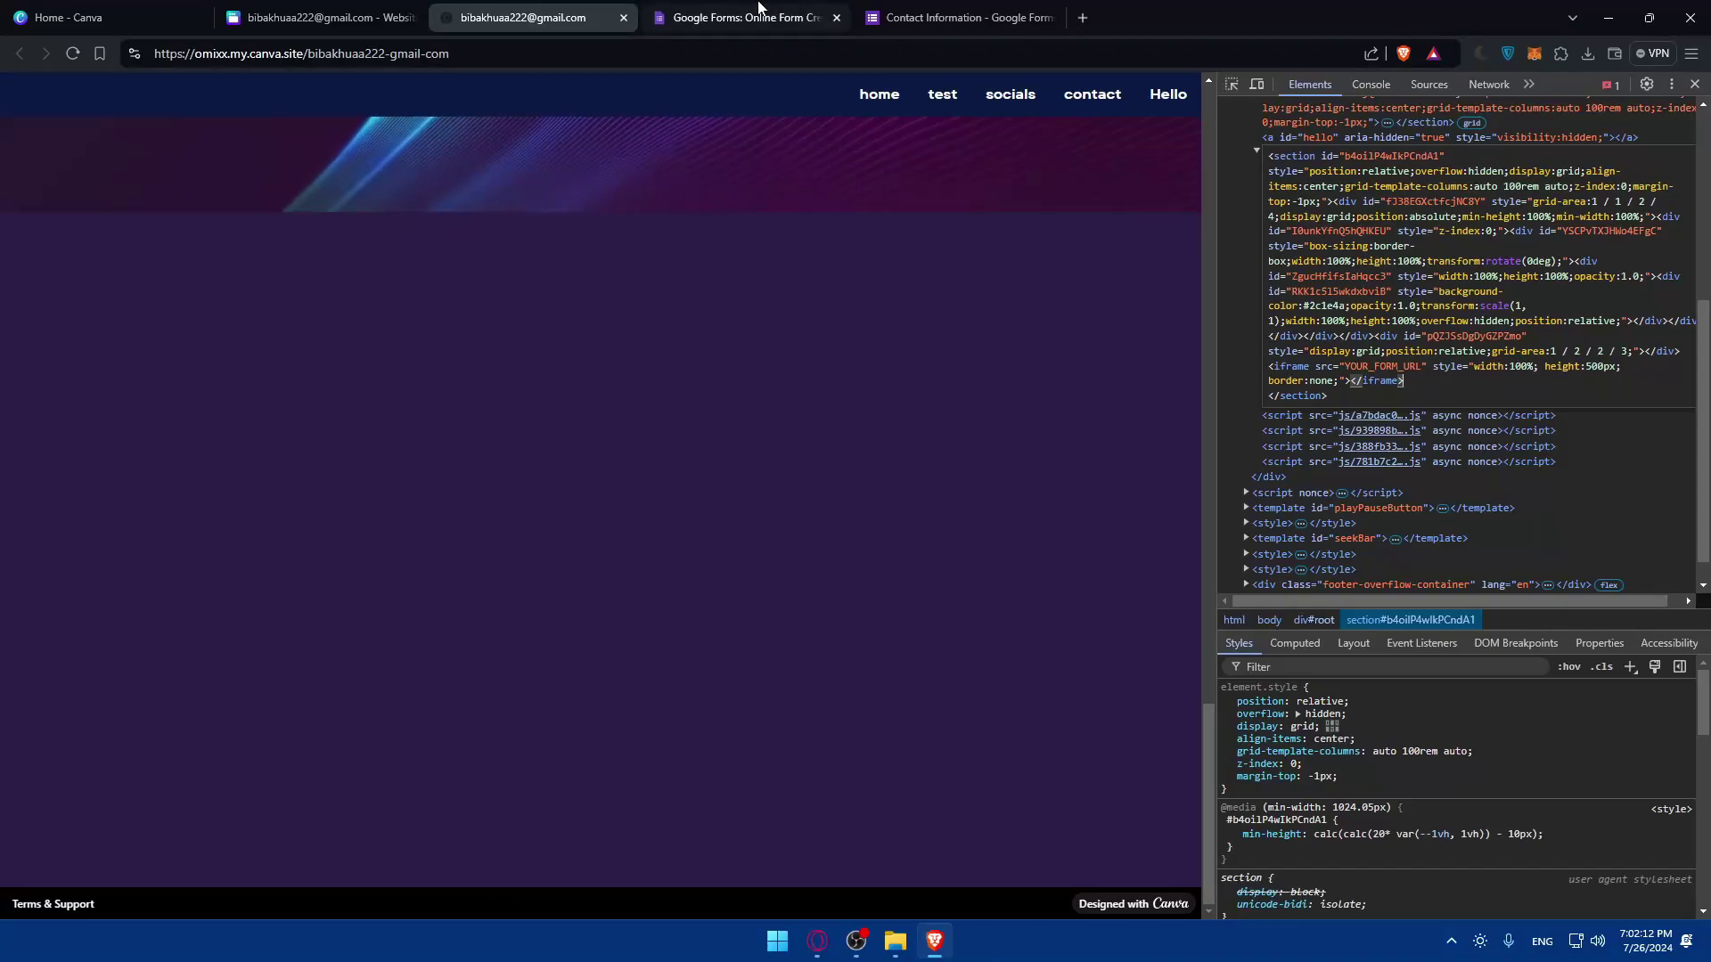
Compare the Contact Information form's embed HTML code with the iframe placeholder in the website's section code
{"action": "left_click", "coordinate": [756, 17]}
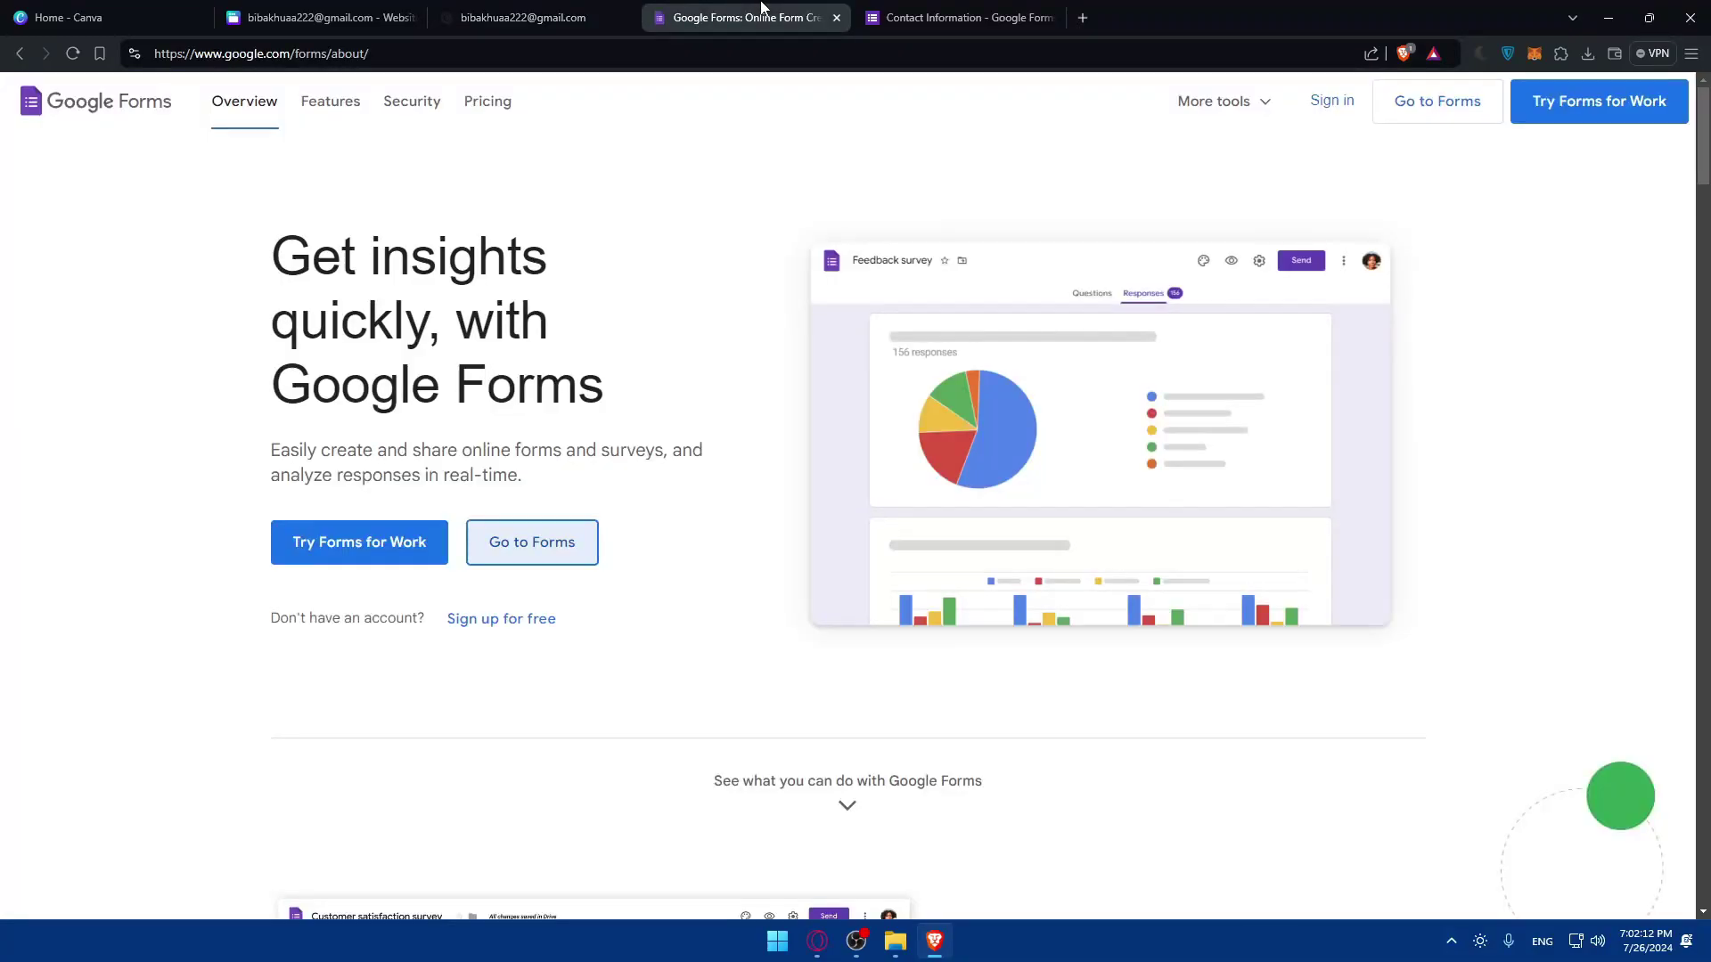
{"action": "left_click", "coordinate": [958, 17]}
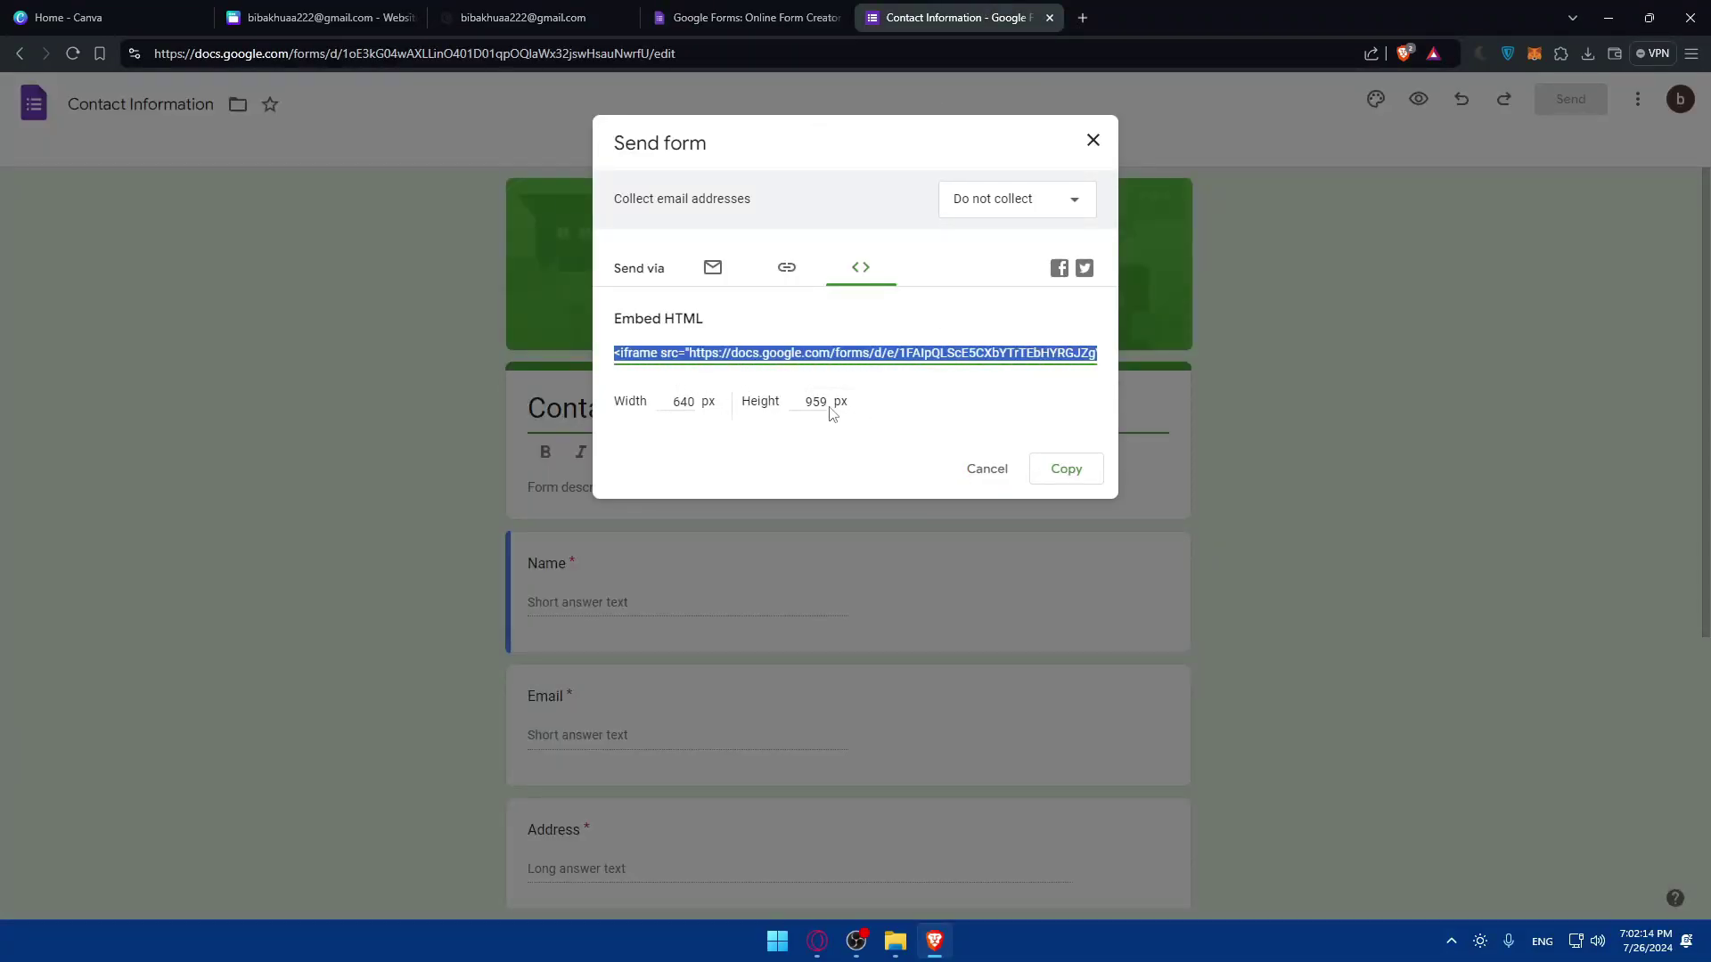
{"action": "left_click", "coordinate": [526, 17]}
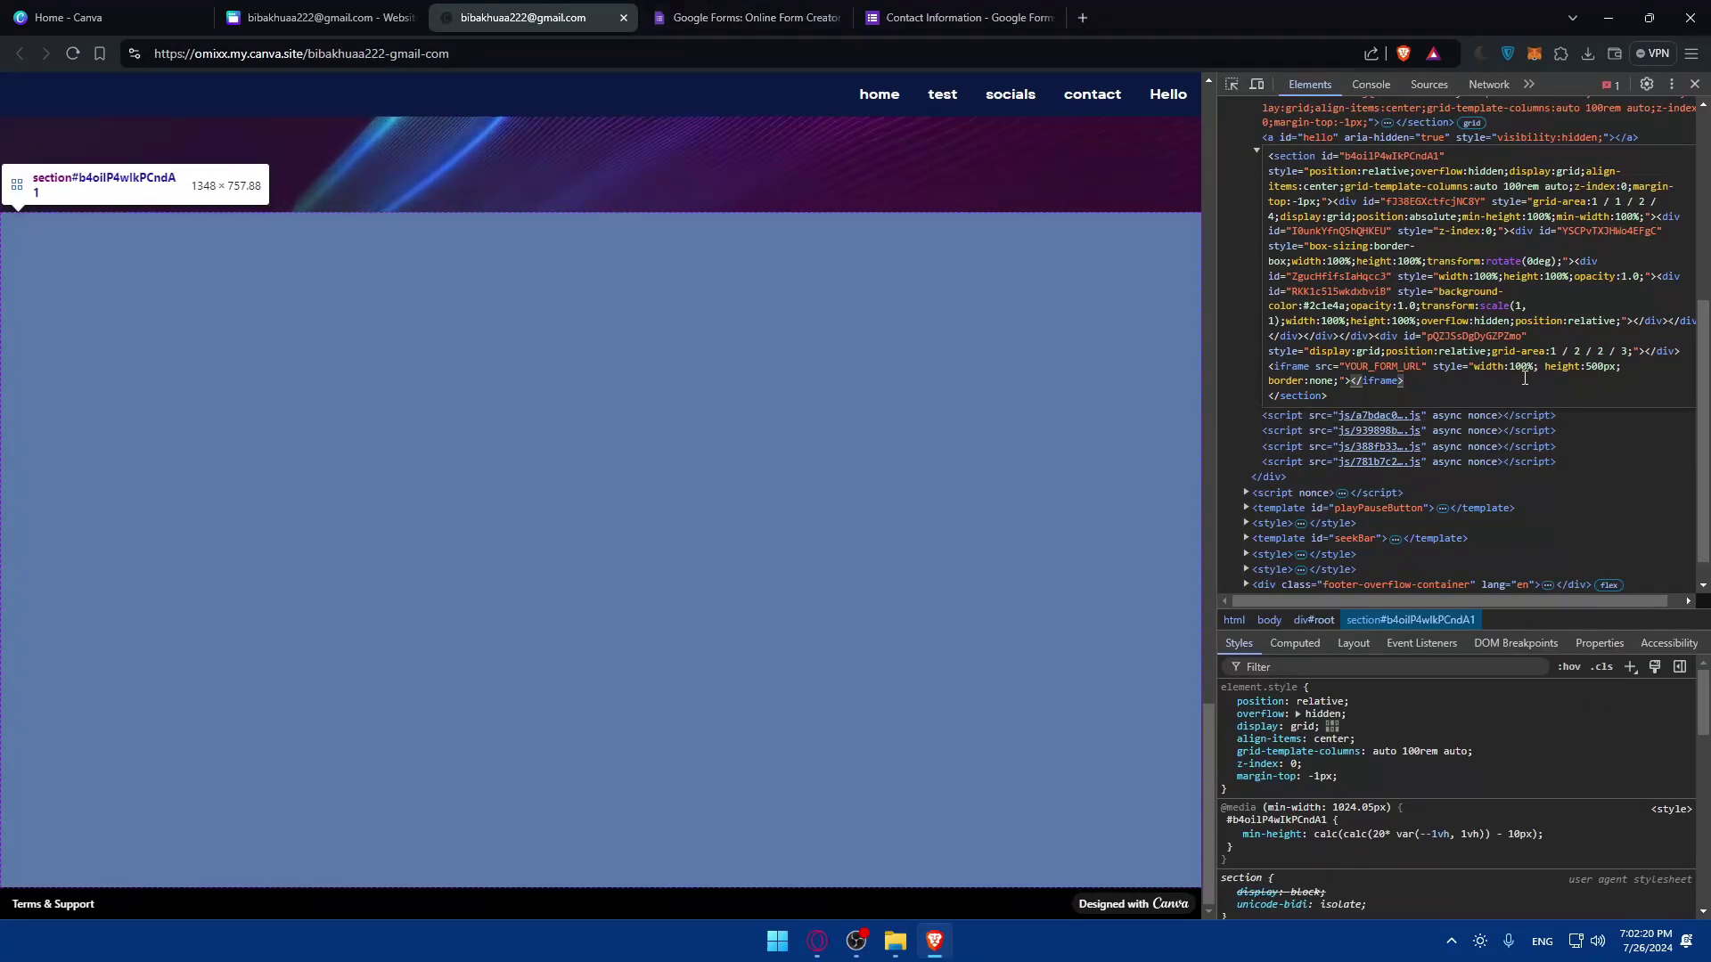
{"action": "left_click", "coordinate": [958, 17]}
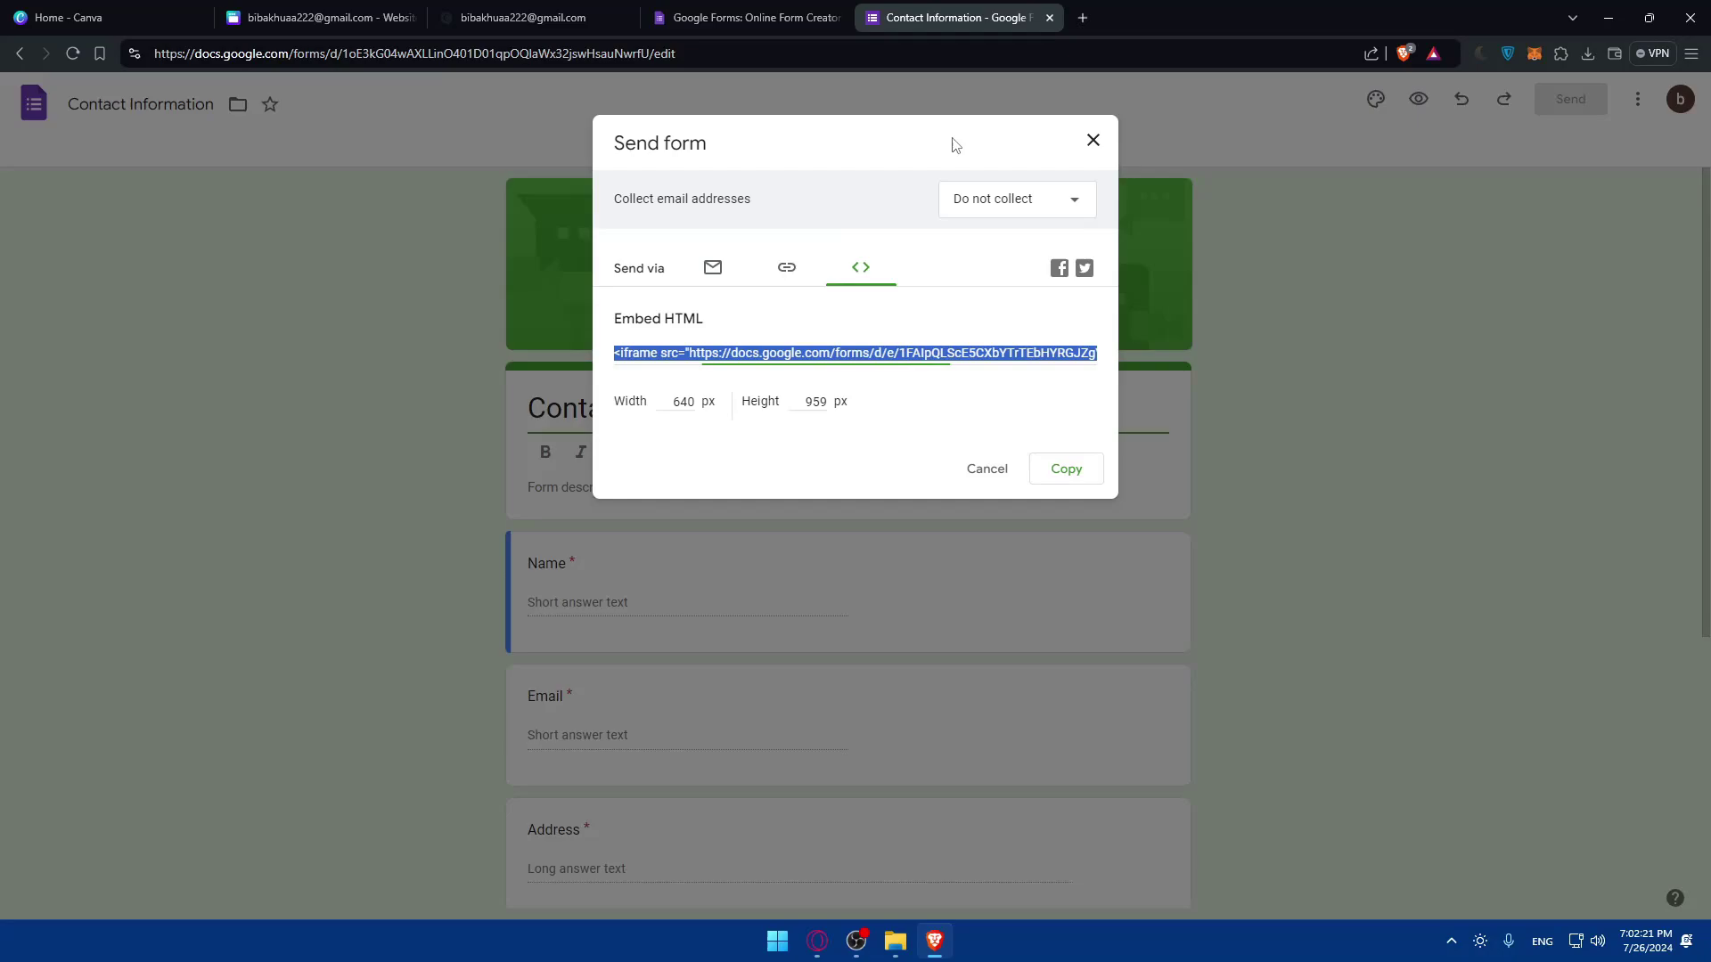
{"action": "left_click", "coordinate": [334, 11]}
{"action": "left_click", "coordinate": [526, 13]}
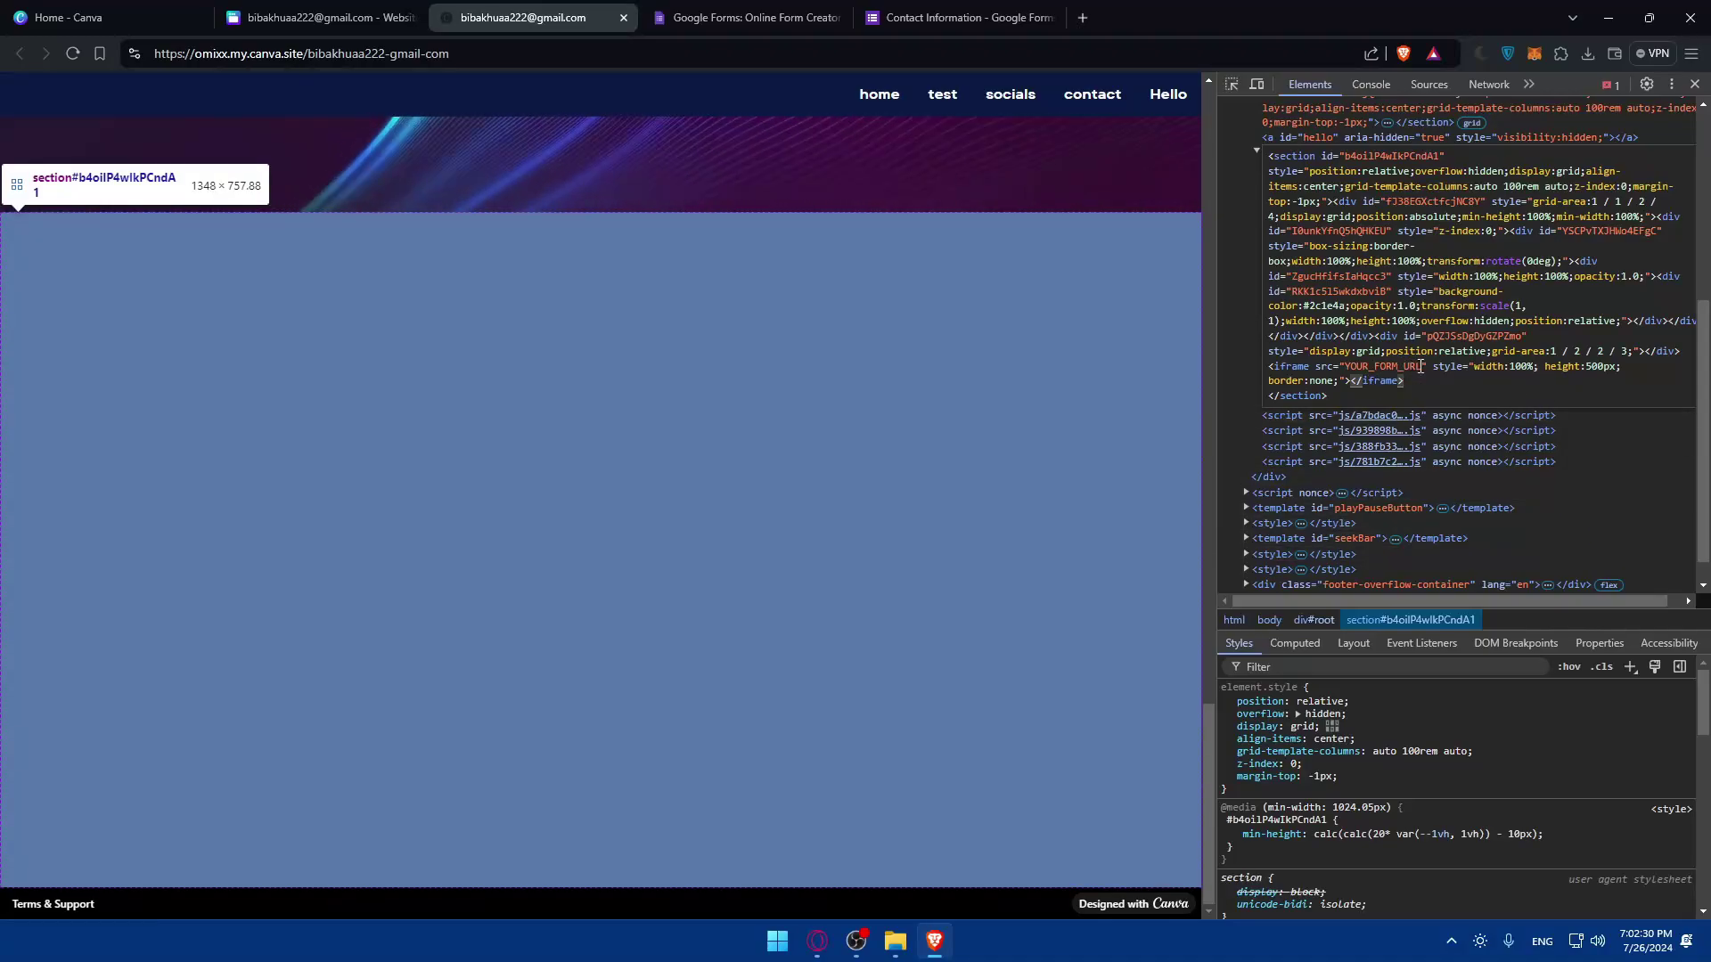
Replace the YOUR_FORM_URL placeholder in the iframe with the Contact Information form's full embed code and apply the HTML edit
{"action": "left_click_drag", "start_coordinate": [1422, 367], "coordinate": [1343, 367]}
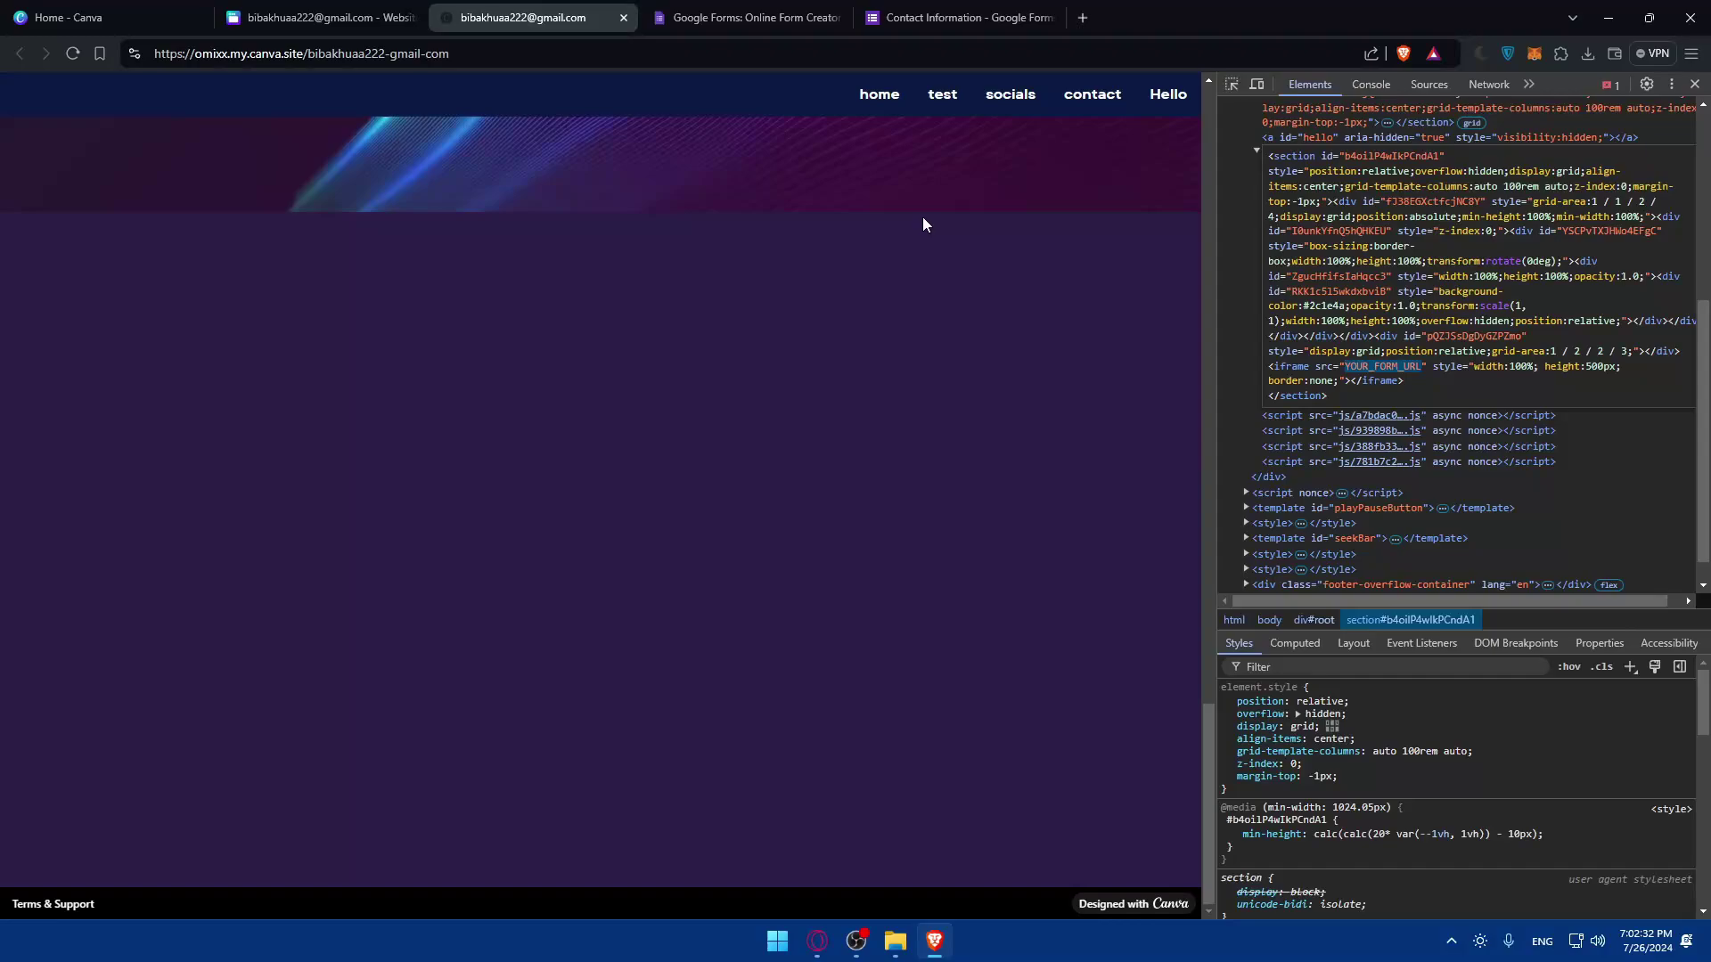
{"action": "key", "text": "super+v"}
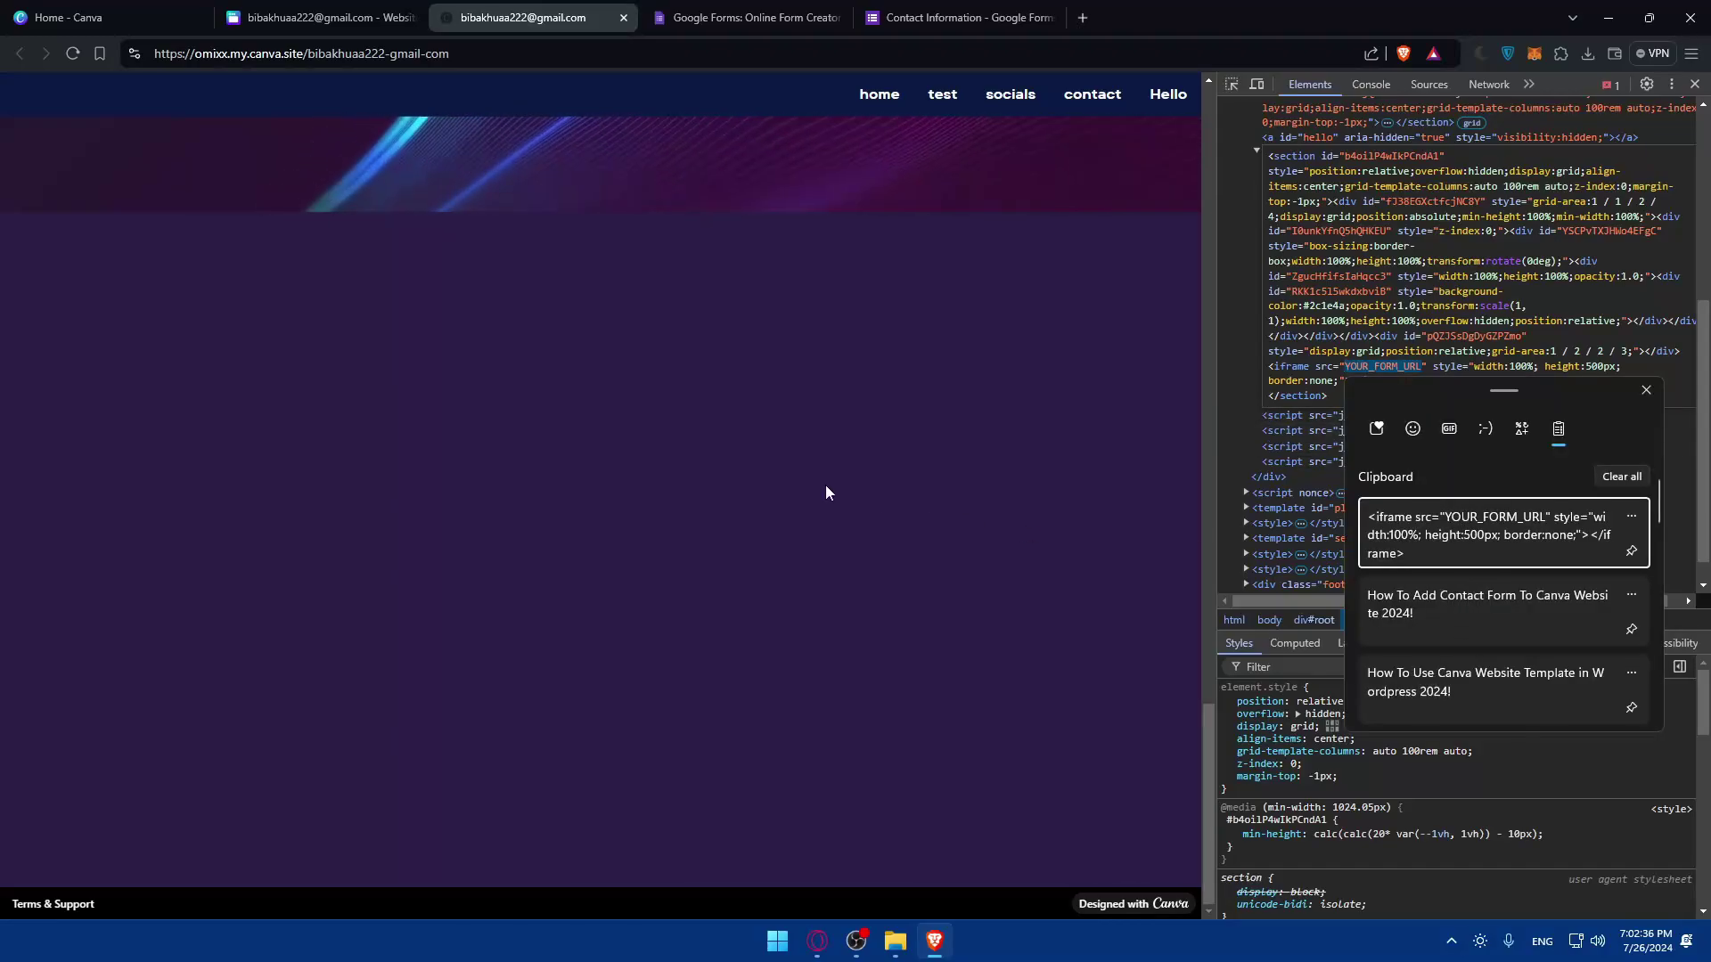
{"action": "left_click", "coordinate": [878, 11]}
{"action": "left_click", "coordinate": [878, 10]}
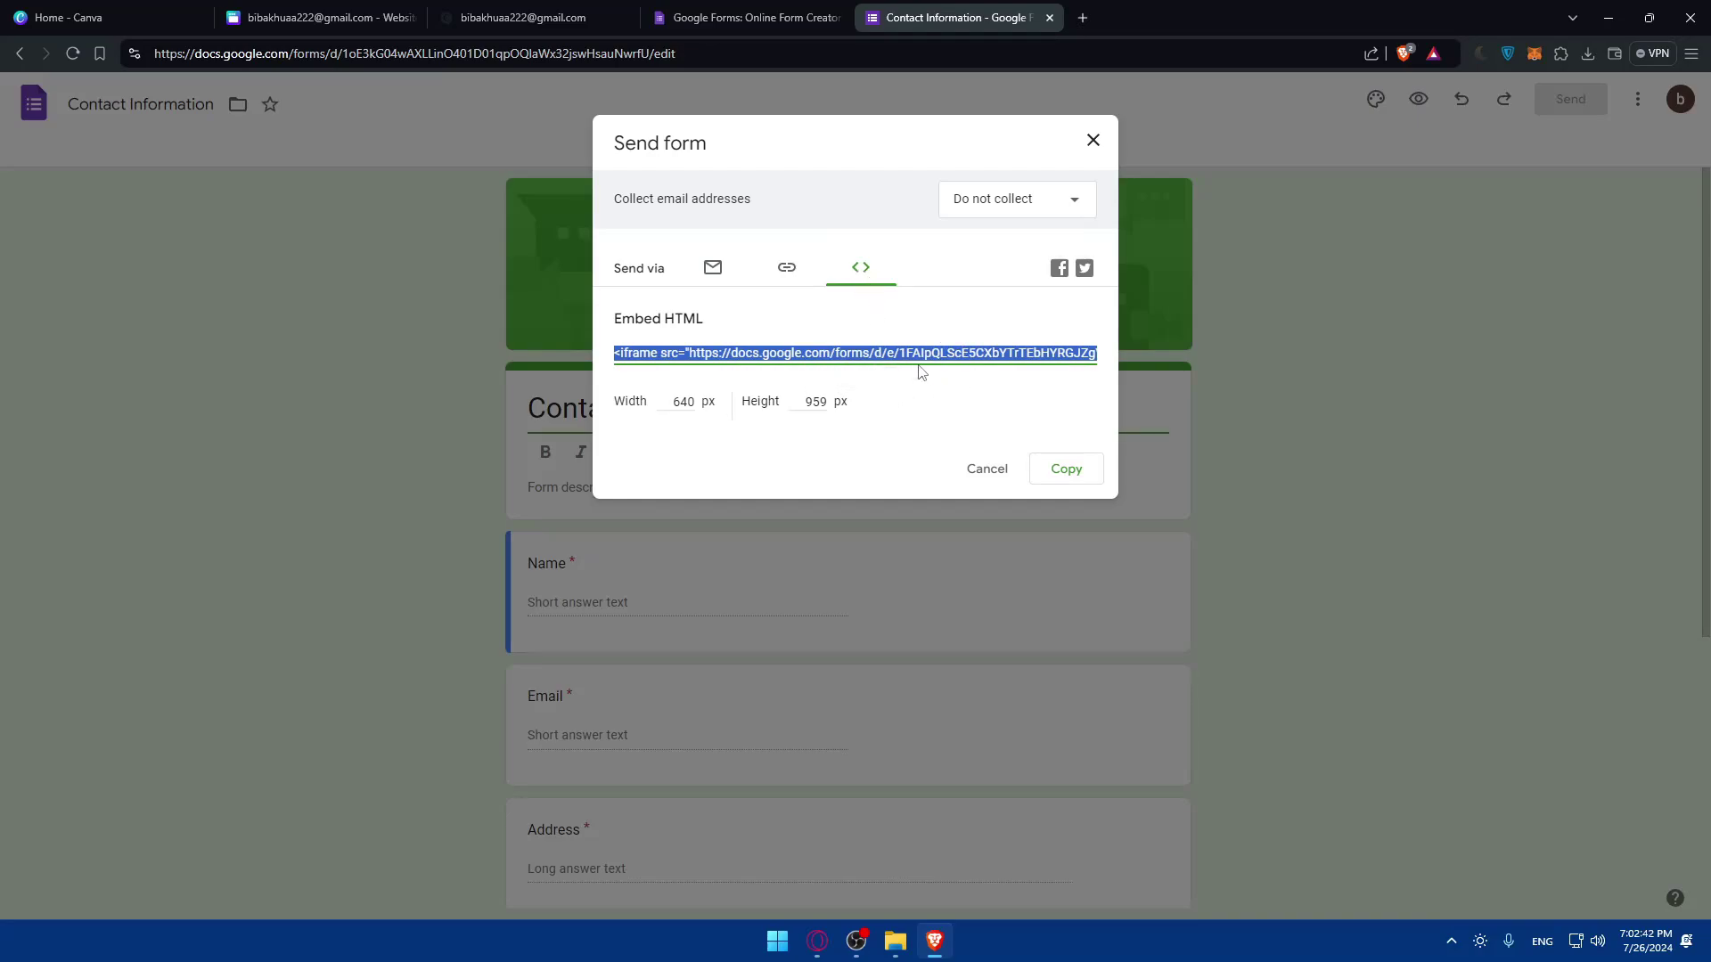
{"action": "left_click", "coordinate": [526, 17]}
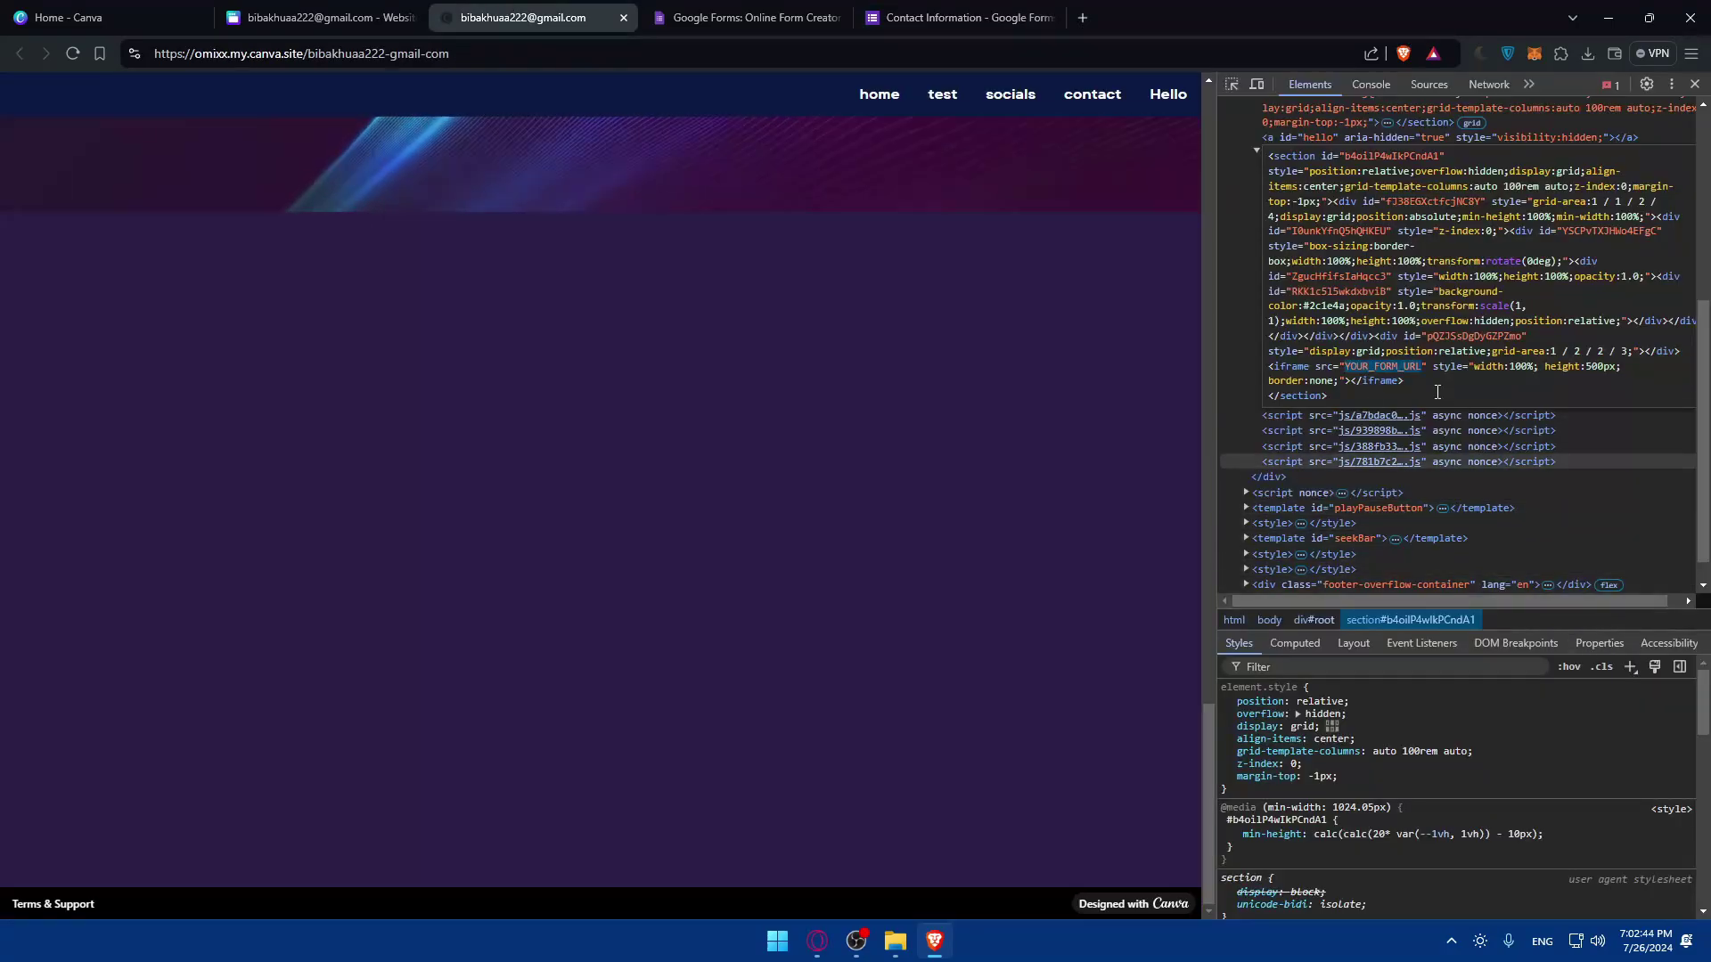
{"action": "type", "text": "<iframe src=\"https://docs.google.com/forms/d/e/1FAIpQLScE5CXbYTrTEbHYRGJZgVEOjUjjGhPPwy9AcAqXD2Sxq3kc3A/viewform?embedded=true\" width=\"640\" height=\"959\" frameborder=\"0\" marginheight=\"0\" marginwidth=\"0\">Loading…</iframe>"}
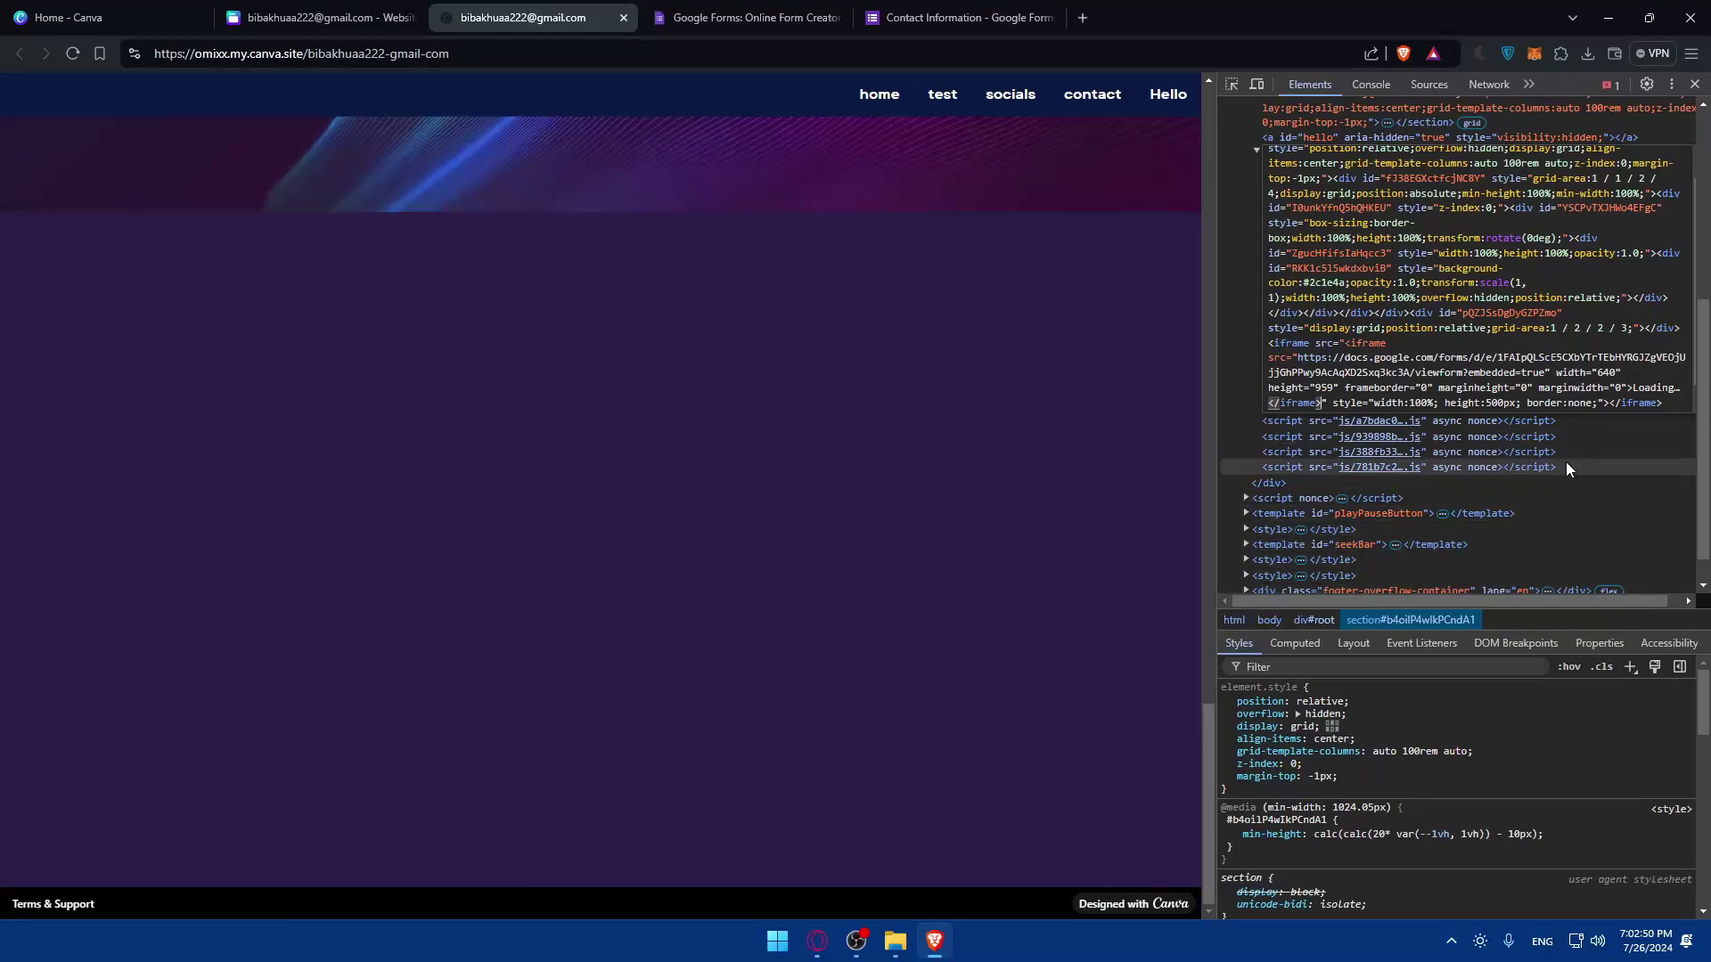
{"action": "left_click", "coordinate": [1556, 528]}
Select the page's root html element and examine the errors and issues reported in the developer tools
{"action": "right_click", "coordinate": [1457, 558]}
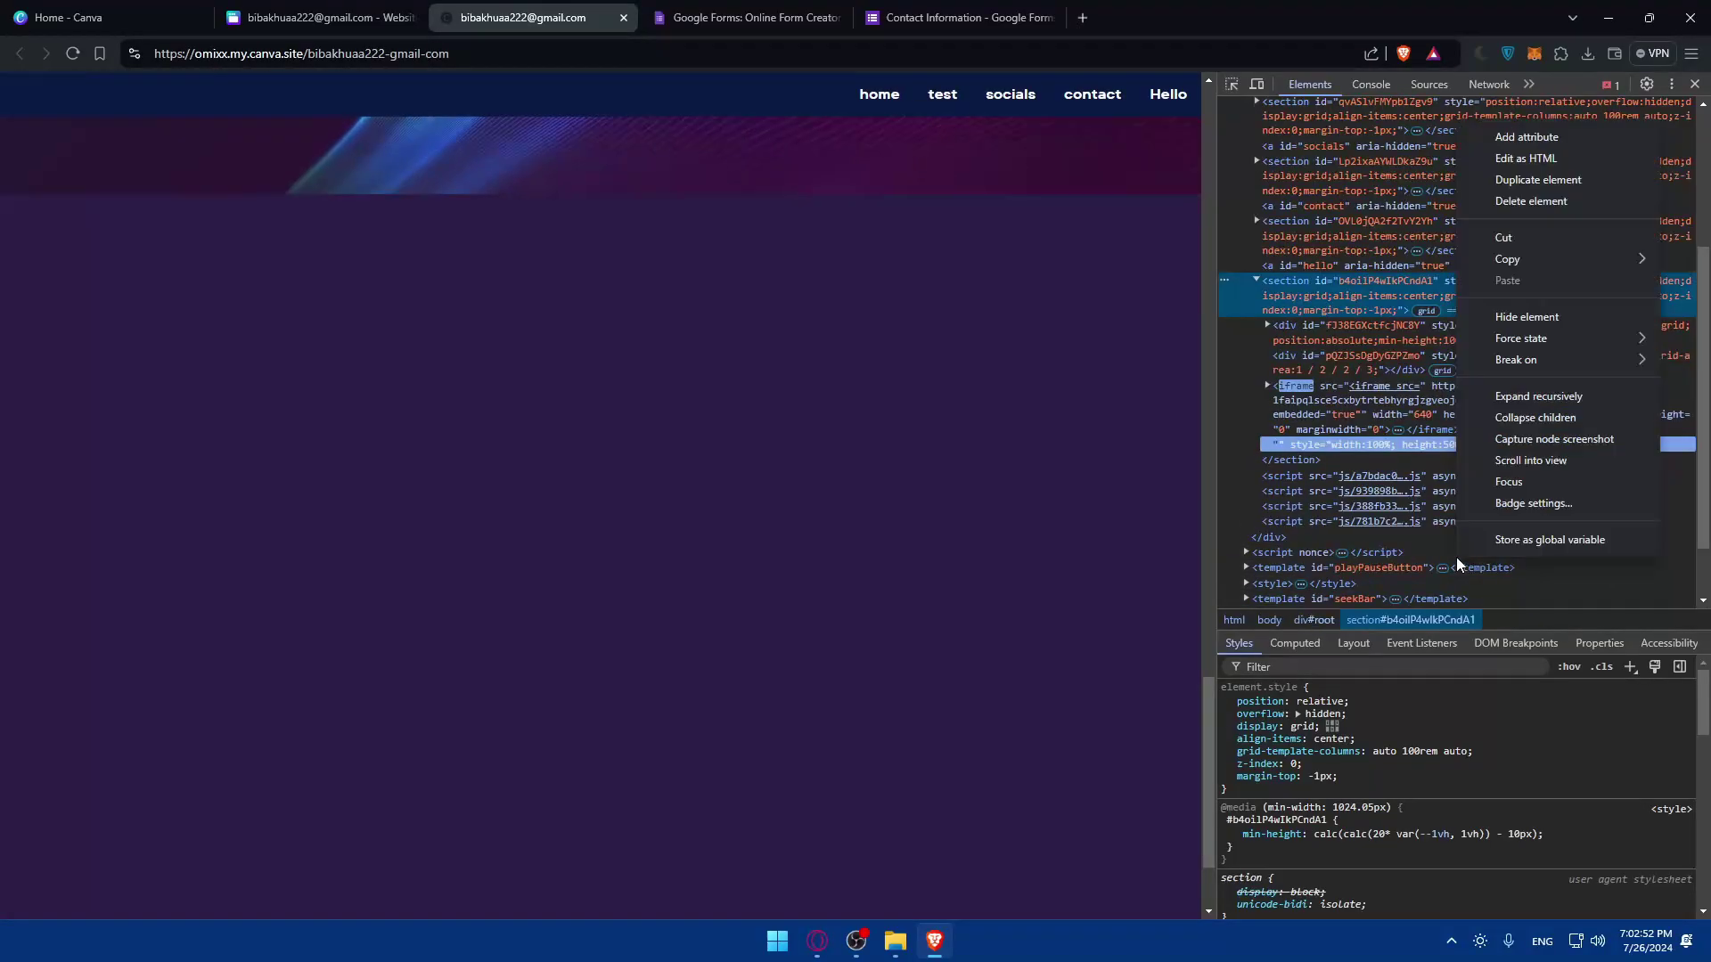
{"action": "left_click", "coordinate": [1486, 481]}
{"action": "left_click", "coordinate": [1235, 621]}
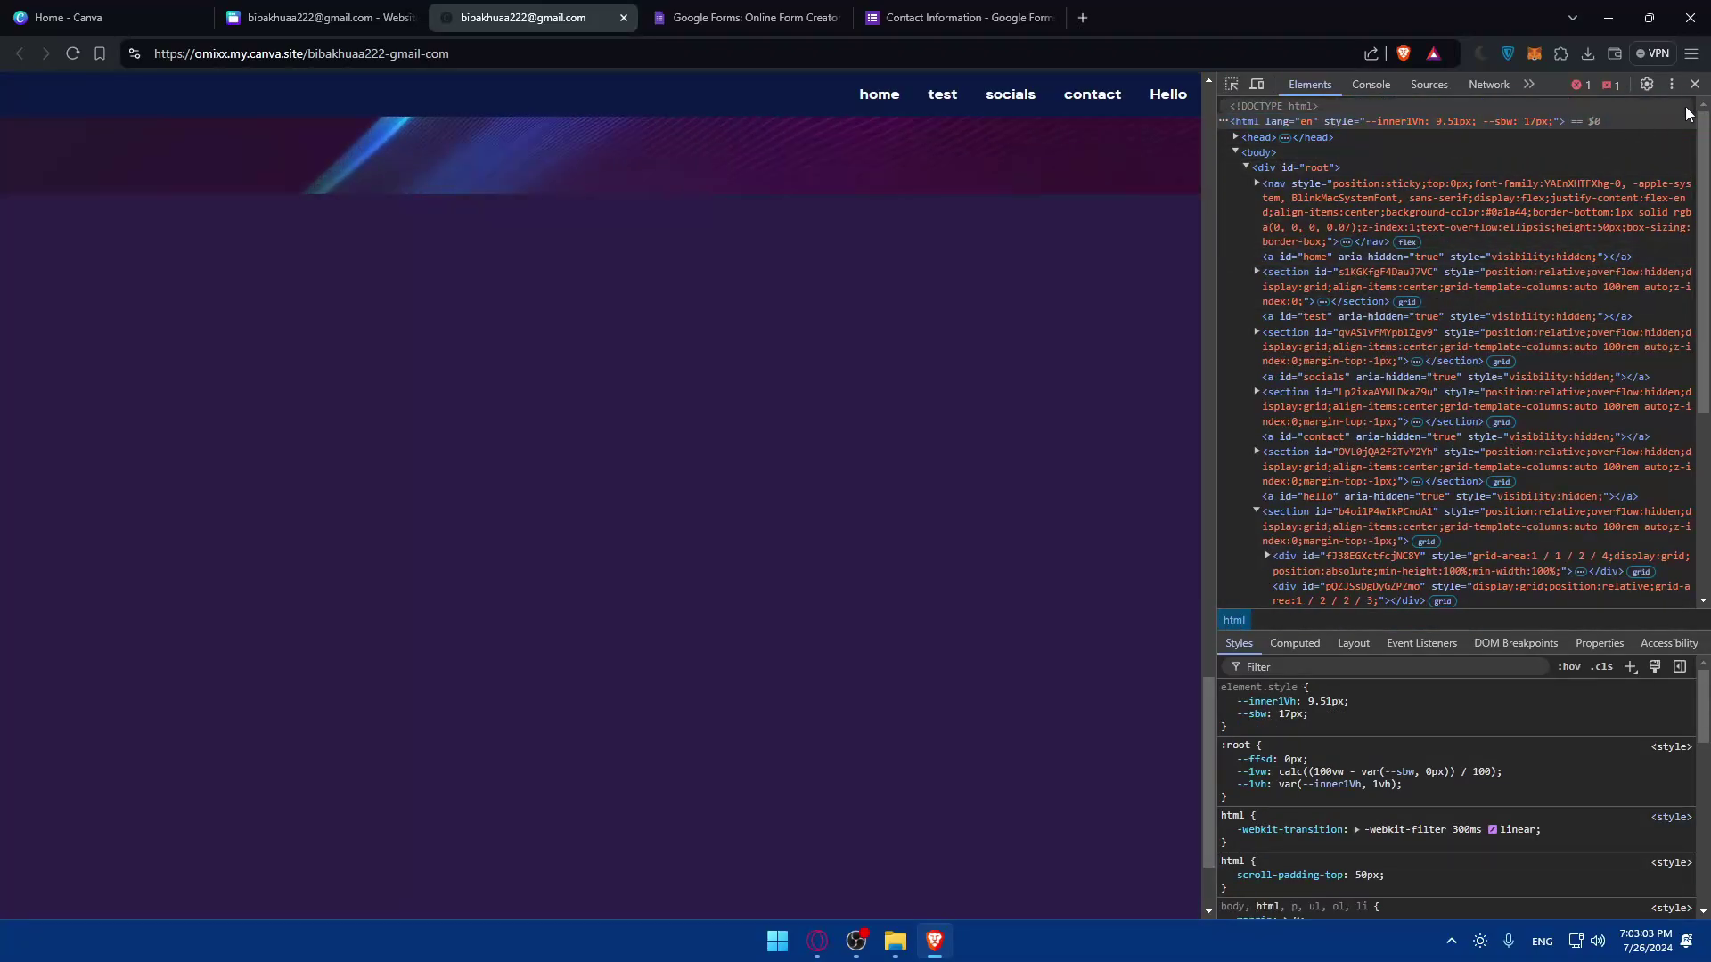
{"action": "key", "text": "Escape"}
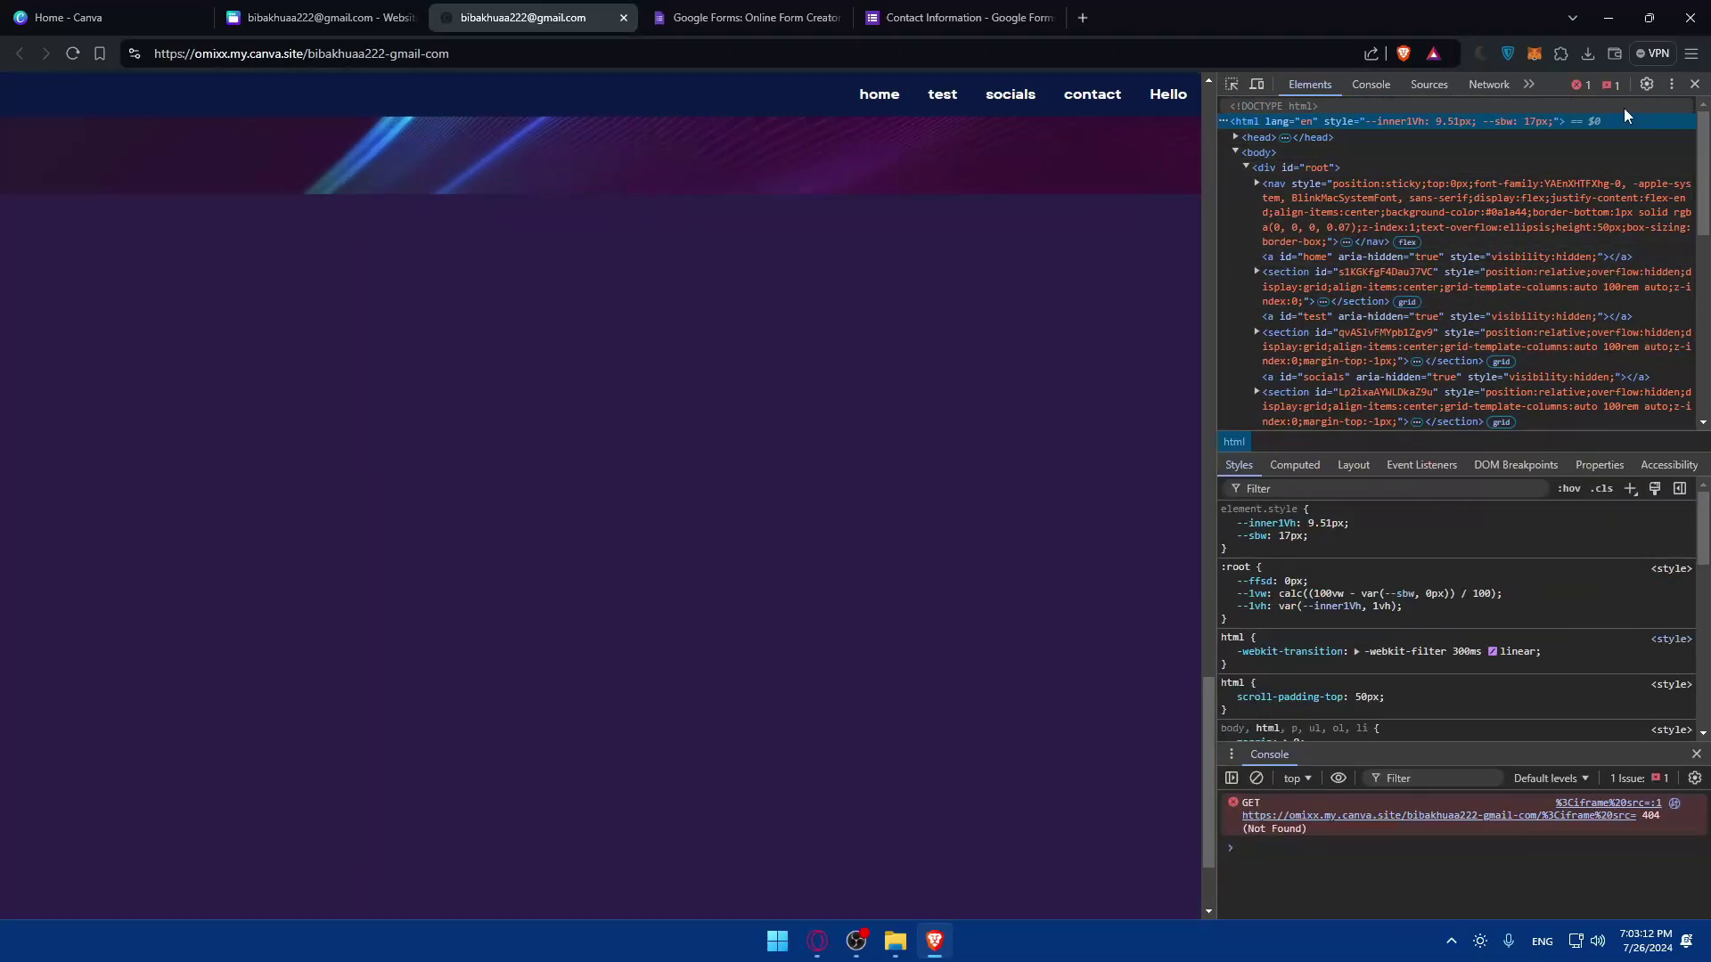
{"action": "left_click", "coordinate": [1580, 89]}
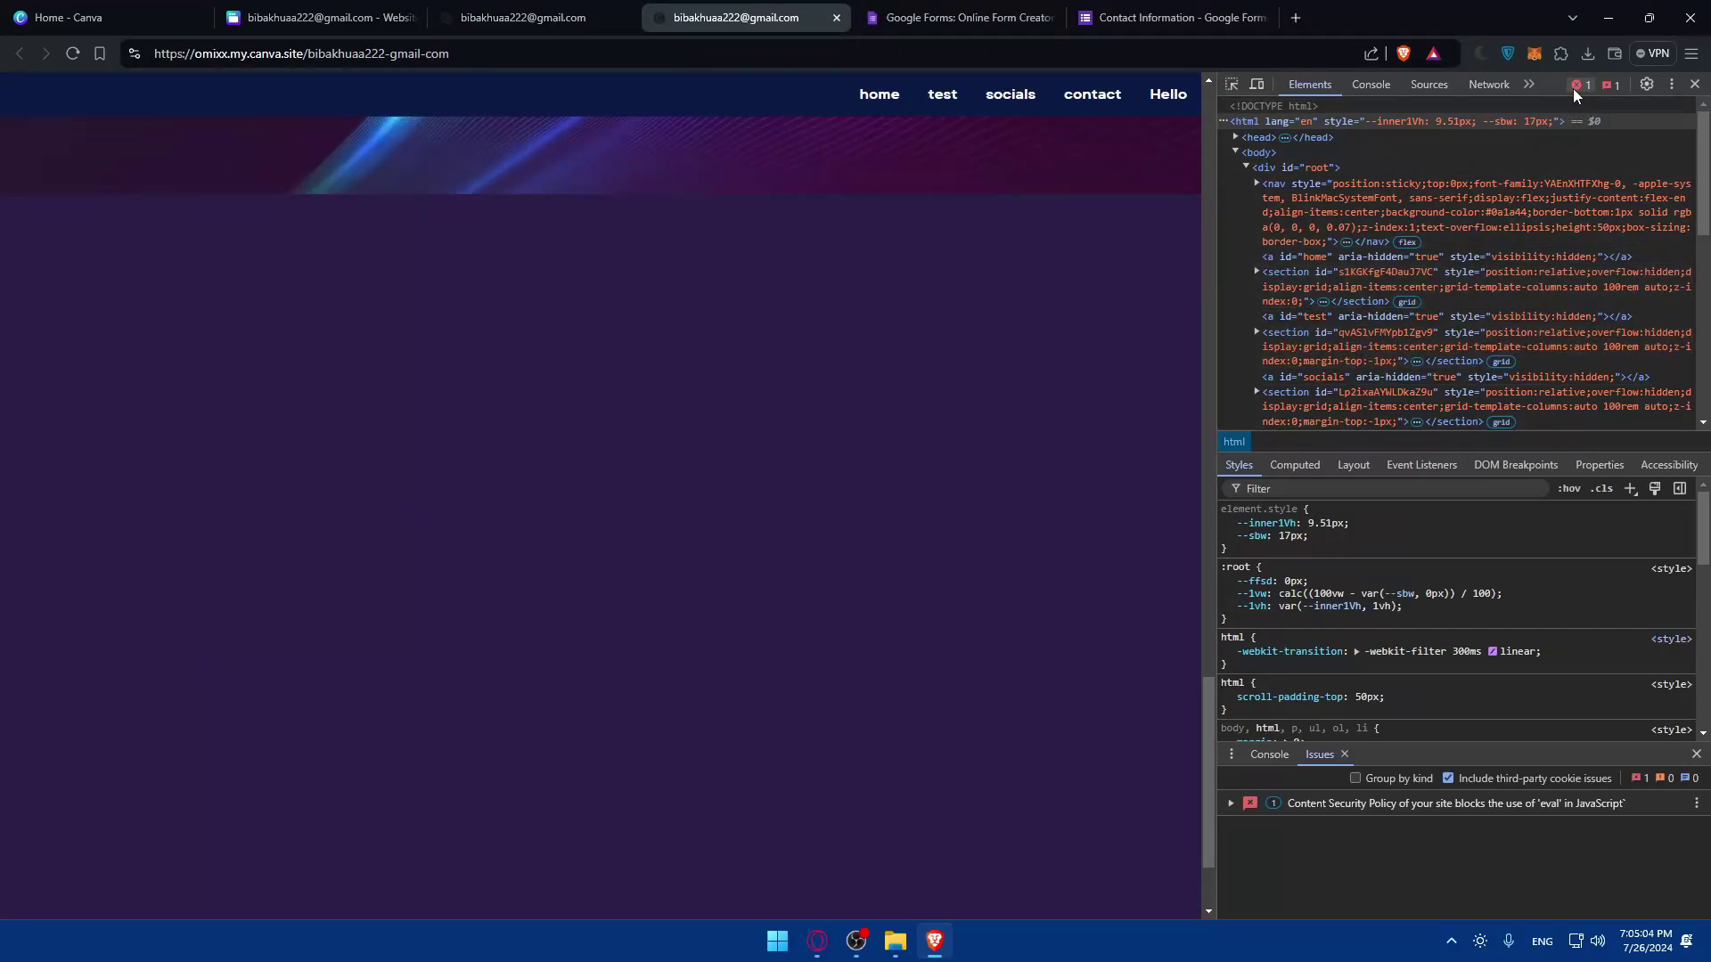
{"action": "left_click", "coordinate": [1290, 23]}
{"action": "type", "text": "chat"}
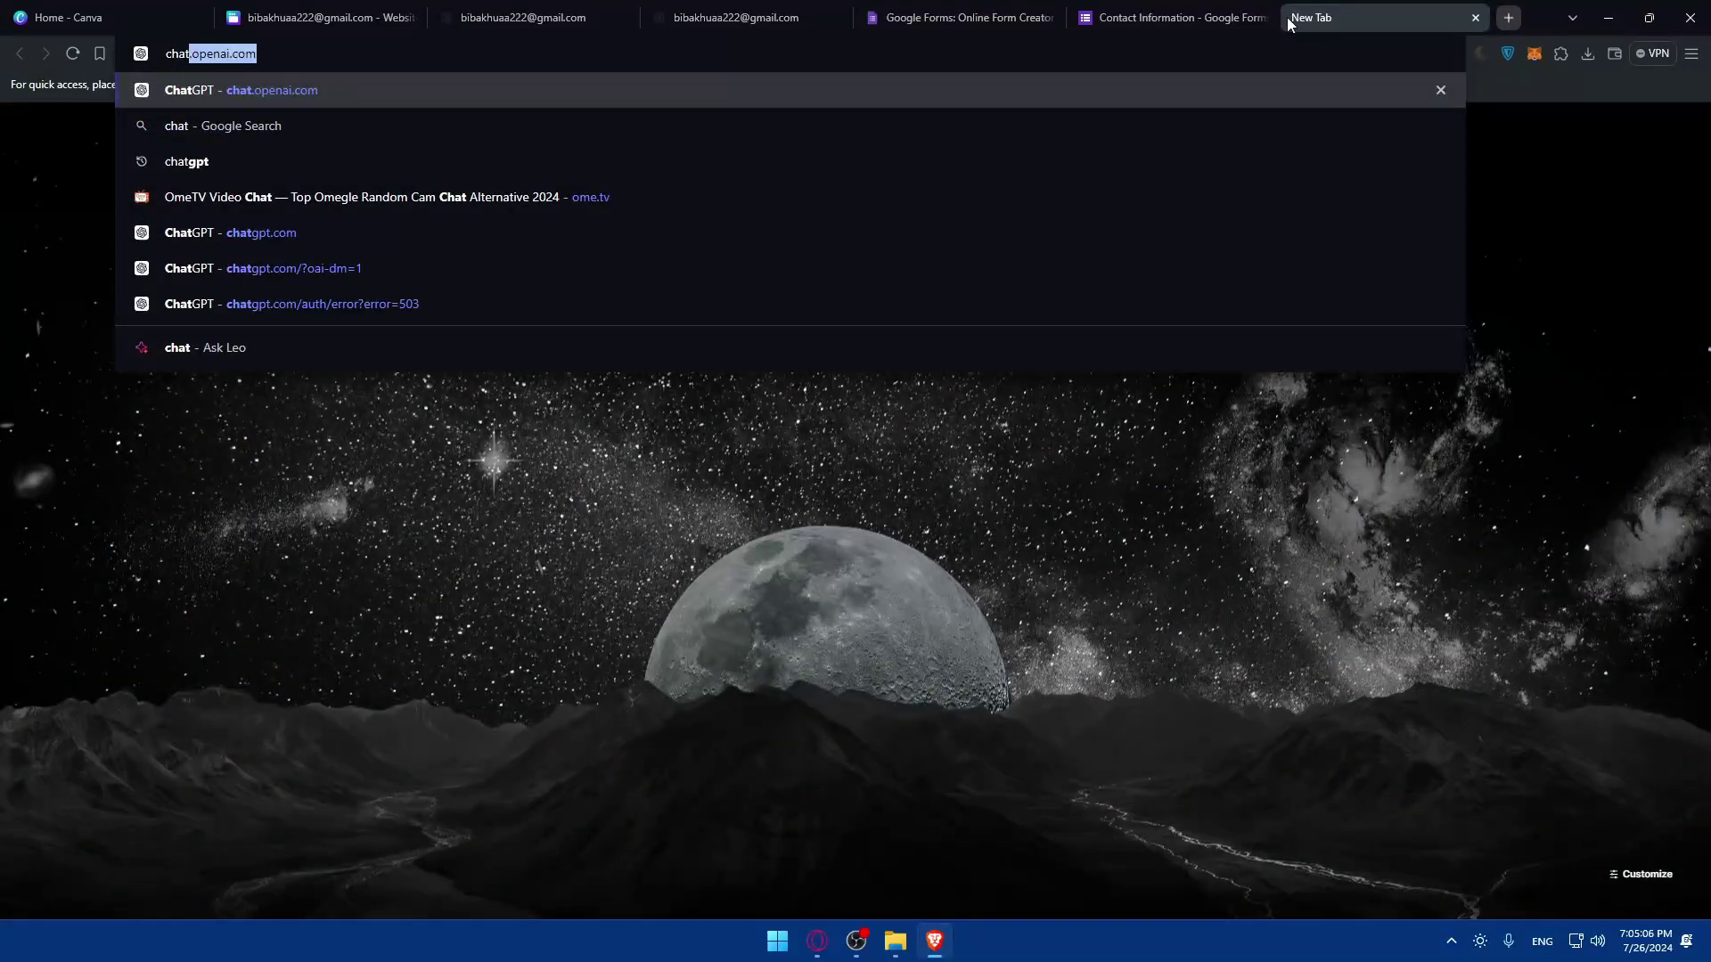
{"action": "key", "text": "Return"}
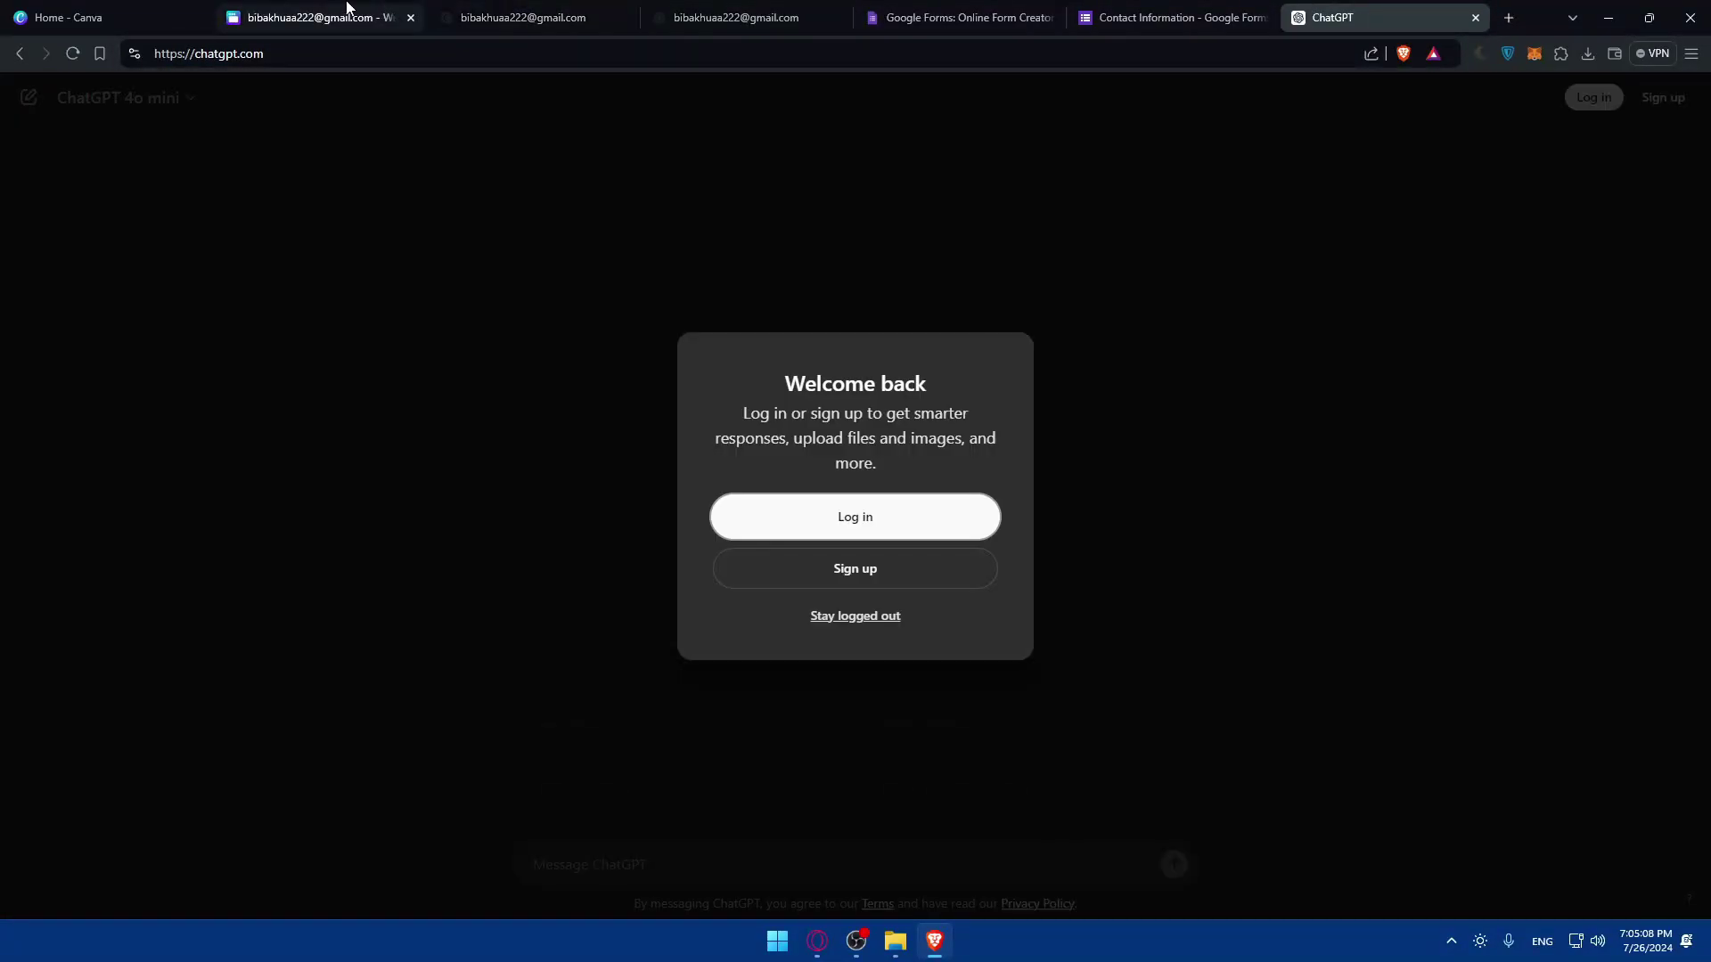
{"action": "left_click", "coordinate": [845, 624]}
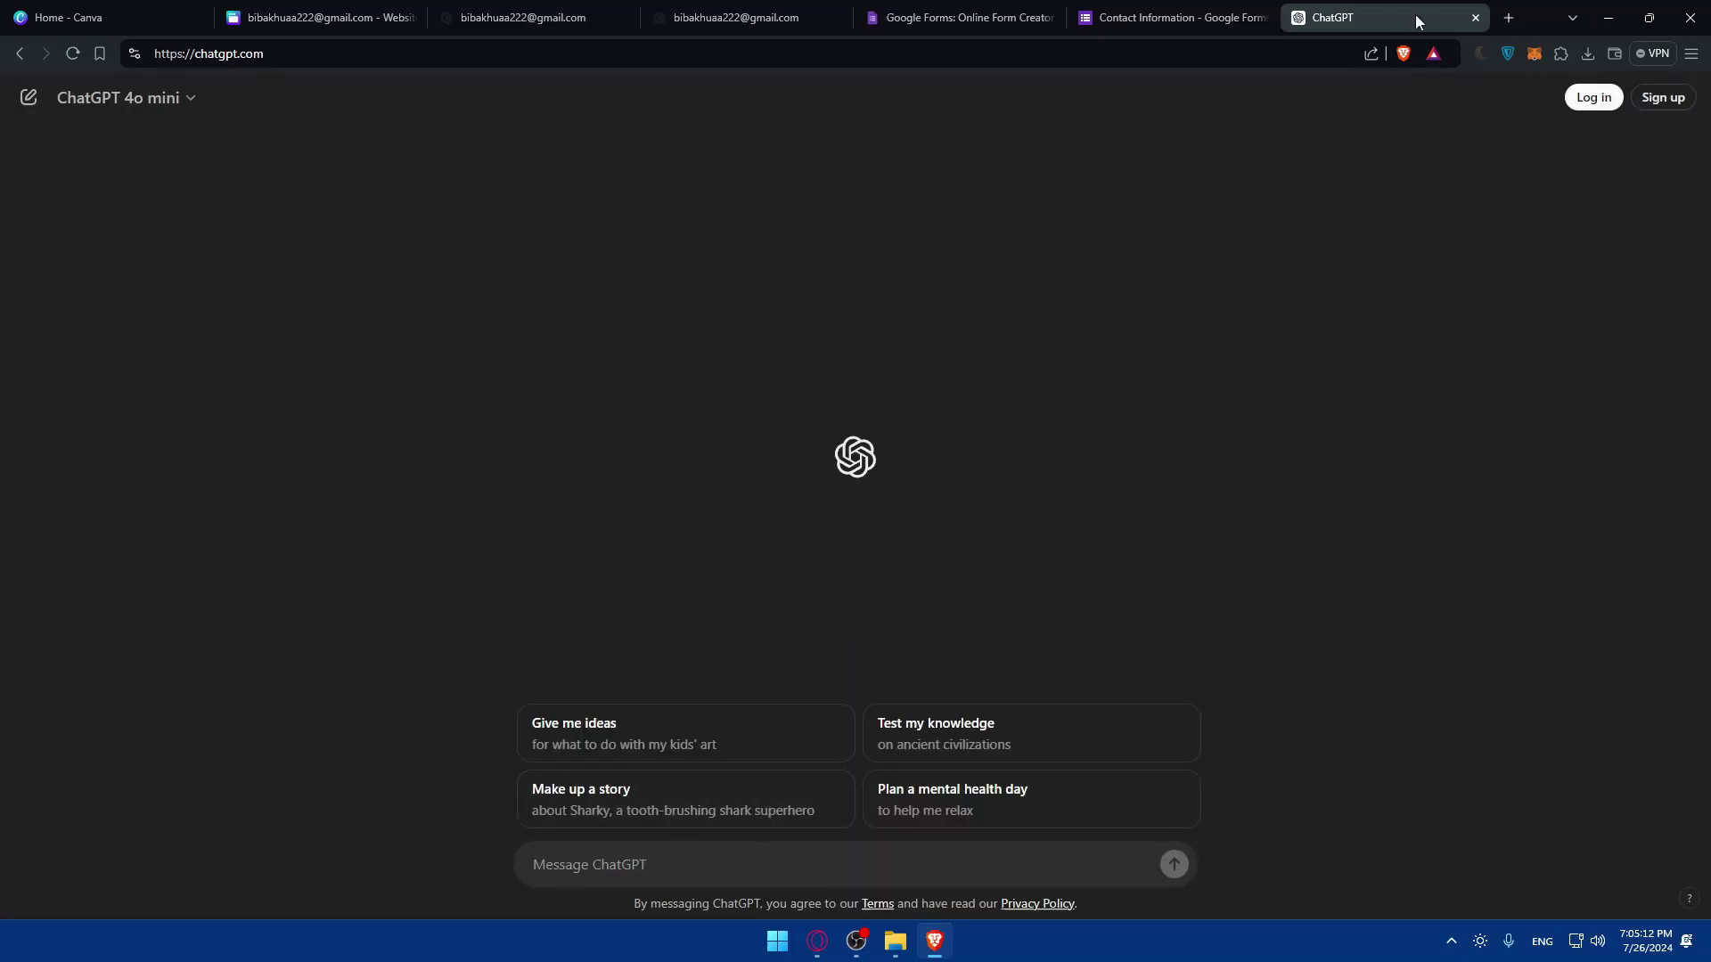
{"action": "left_click", "coordinate": [1476, 18]}
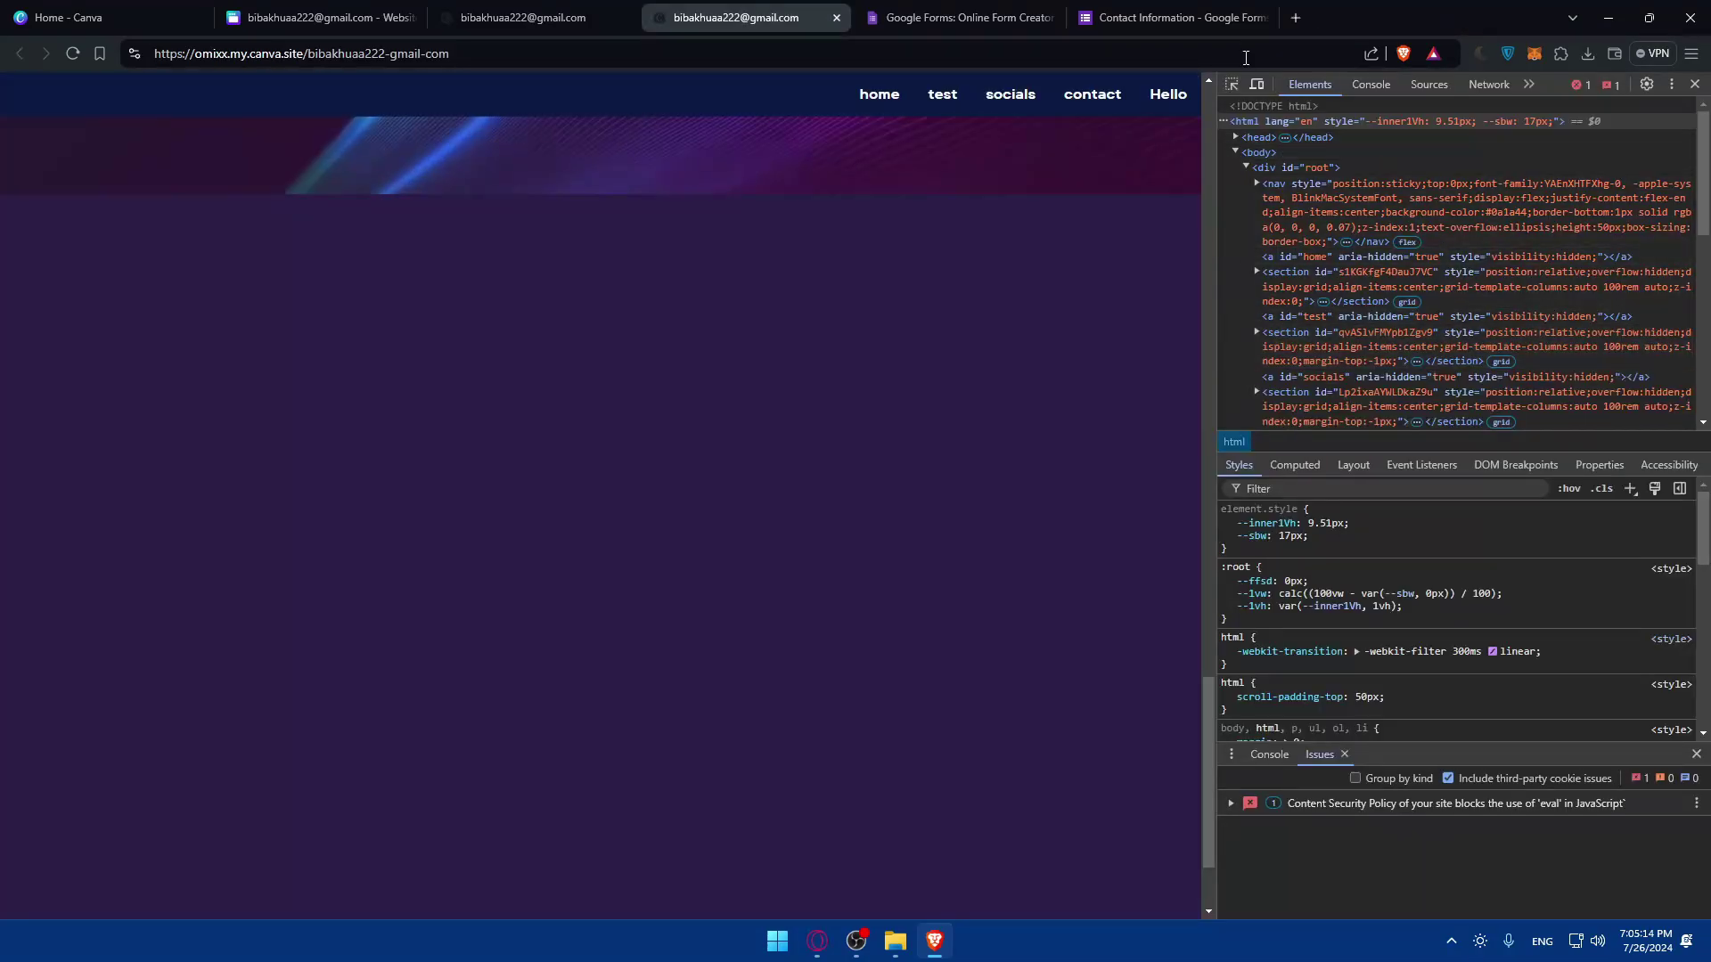